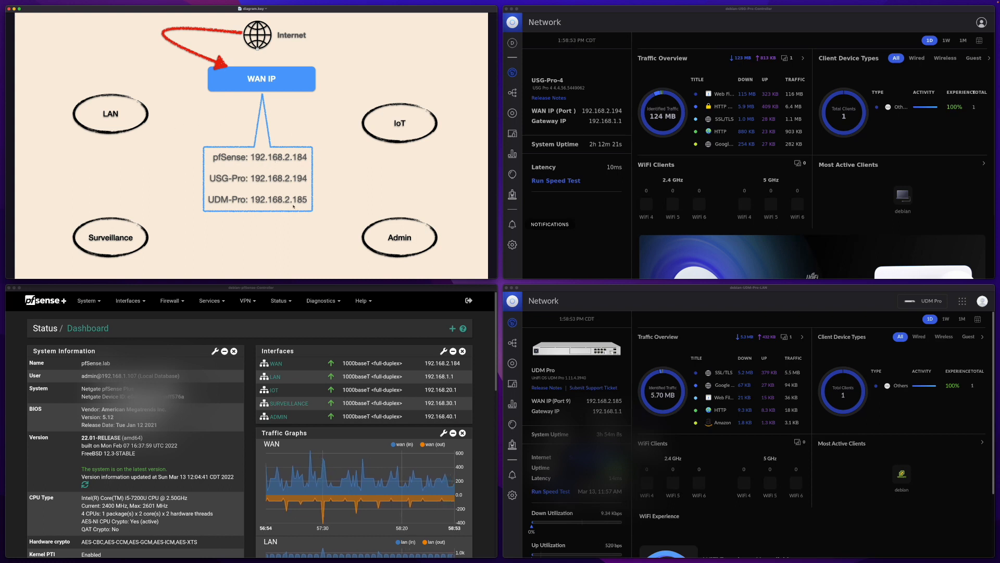
{"action": "left_click", "coordinate": [387, 325]}
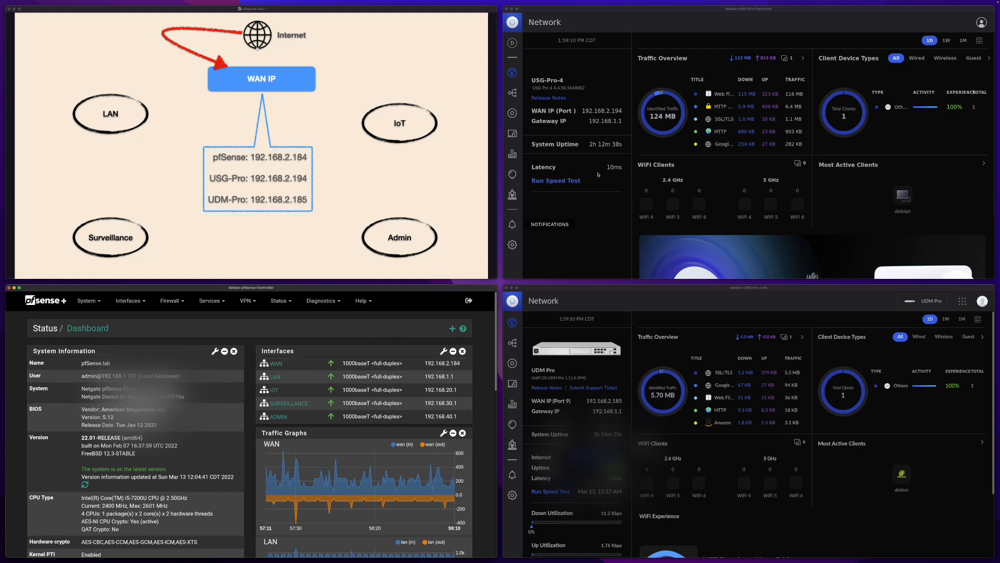
{"action": "left_click", "coordinate": [610, 216]}
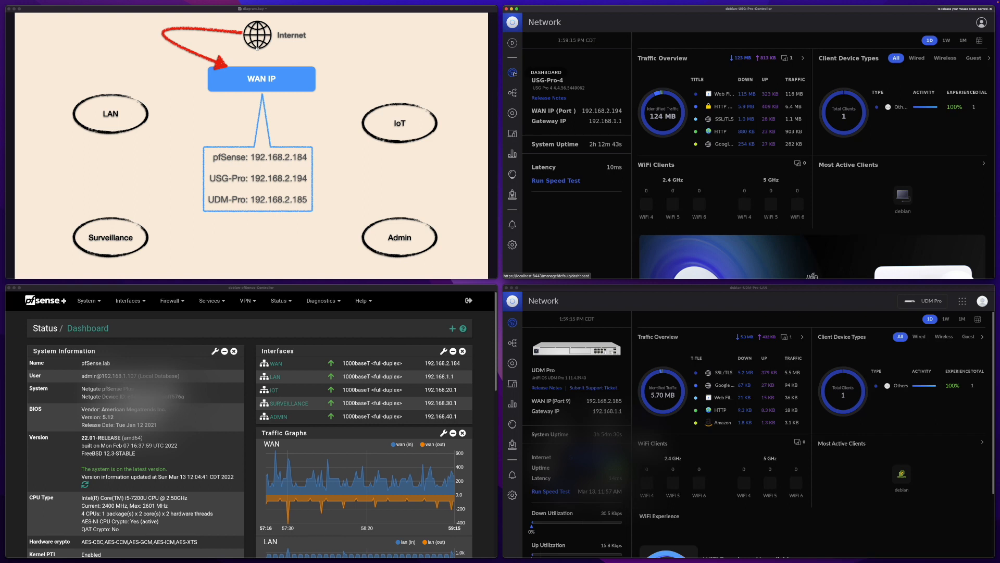
{"action": "left_click", "coordinate": [629, 338]}
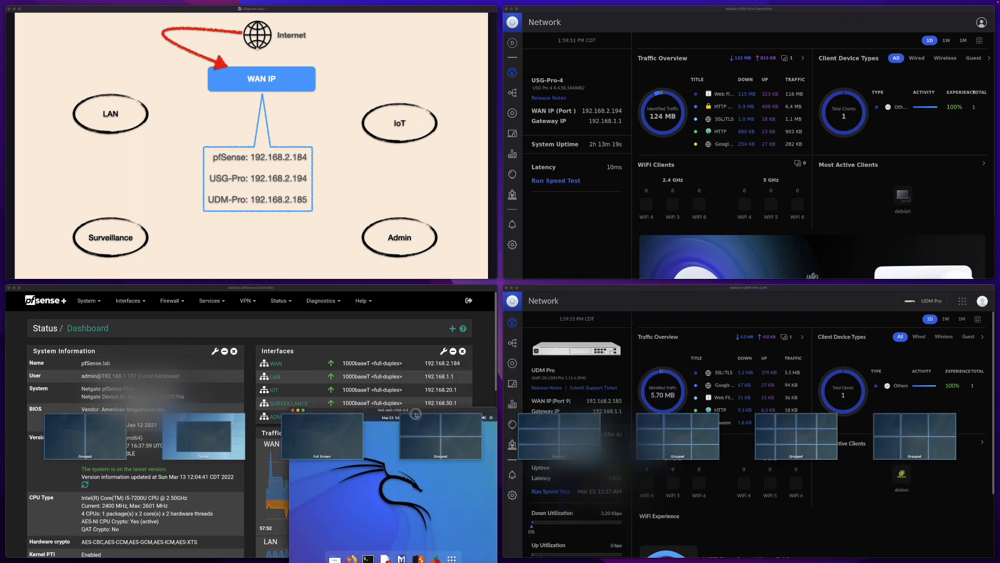
Switch to the Kali machine, open a cleared terminal, and scan the pfSense WAN address 192.168.2.184 with nmap
{"action": "left_click_drag", "start_coordinate": [404, 419], "coordinate": [224, 438]}
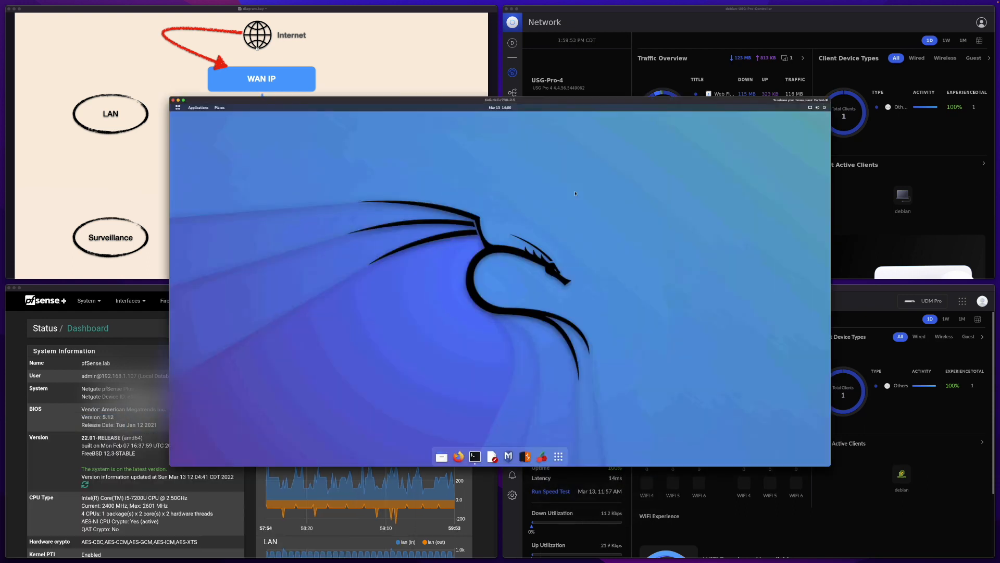
{"action": "left_click", "coordinate": [474, 457]}
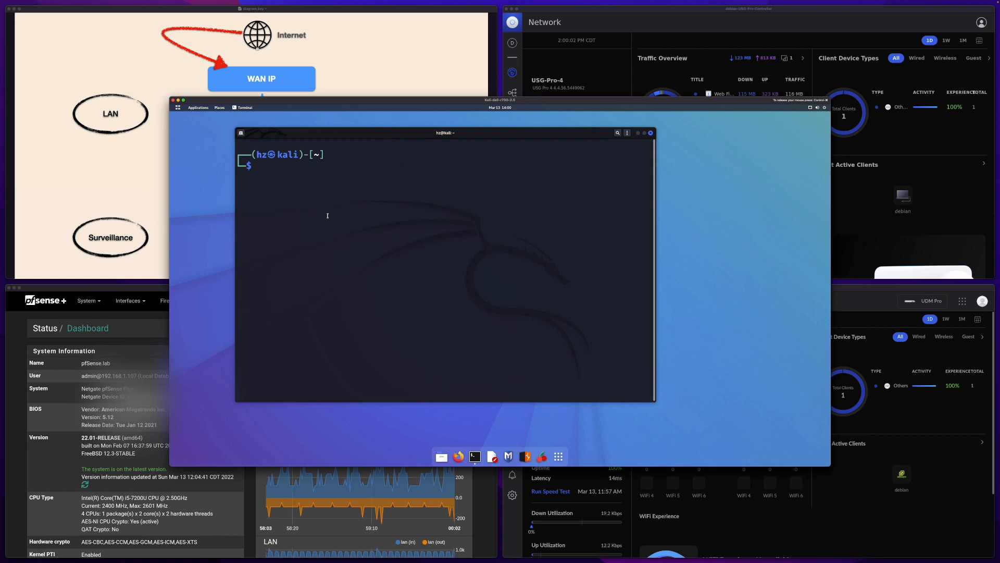
{"action": "type", "text": "clear"}
{"action": "key", "text": "Return"}
{"action": "key", "text": "Up"}
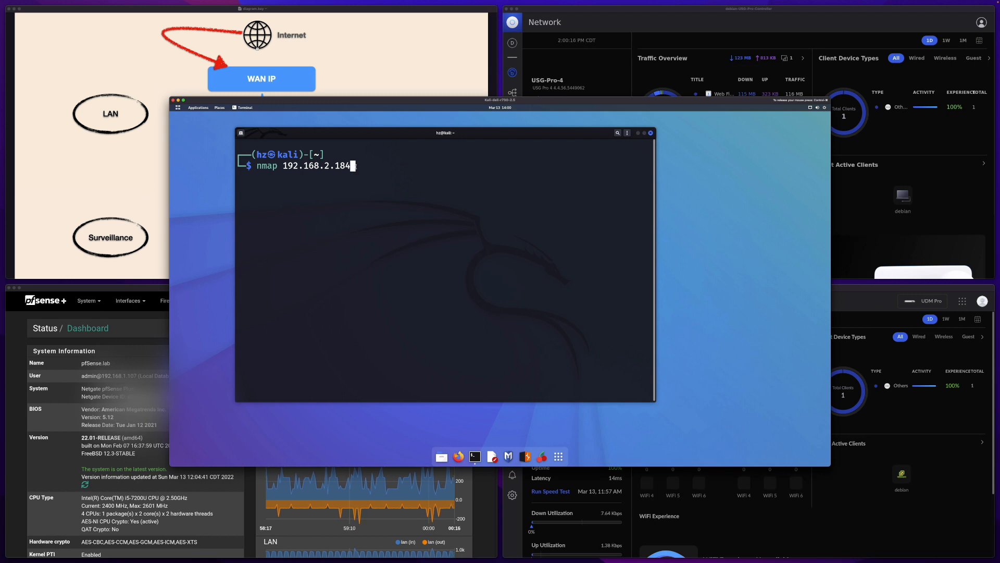
{"action": "key", "text": "Return"}
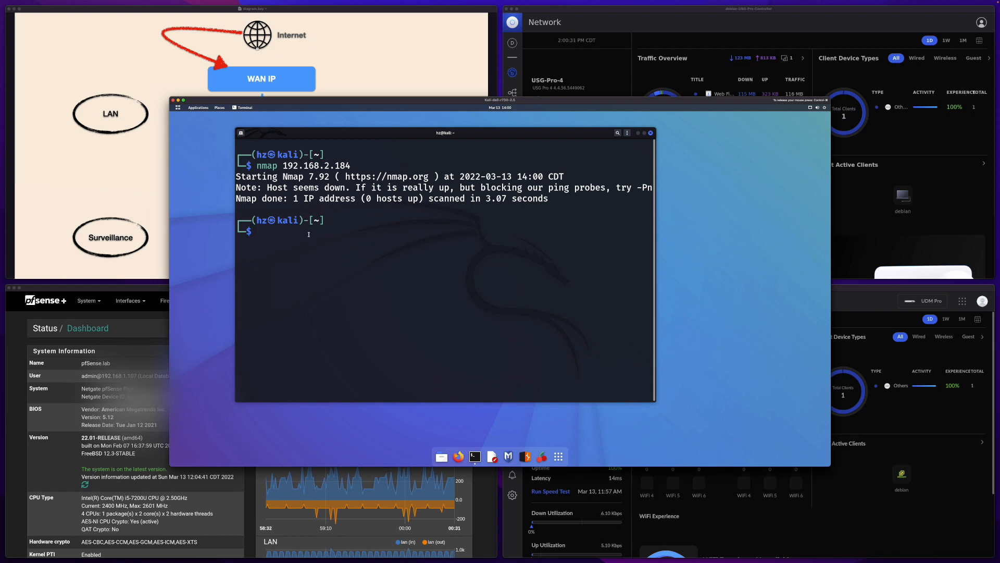
Move the Kali window clear of the WAN IP list and scan the USG-Pro WAN address 192.168.2.194 with nmap
{"action": "left_click_drag", "start_coordinate": [400, 100], "coordinate": [575, 107]}
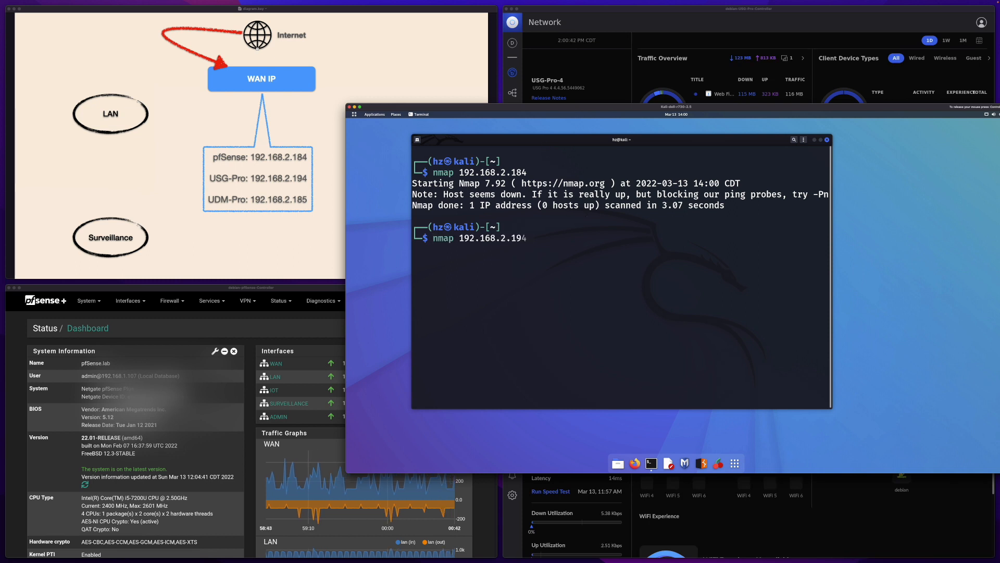
{"action": "type", "text": "4"}
{"action": "key", "text": "Return"}
Scan the UDM-Pro WAN address 192.168.2.185 with nmap
{"action": "key", "text": "Up"}
{"action": "key", "text": "Left"}
{"action": "key", "text": "Left"}
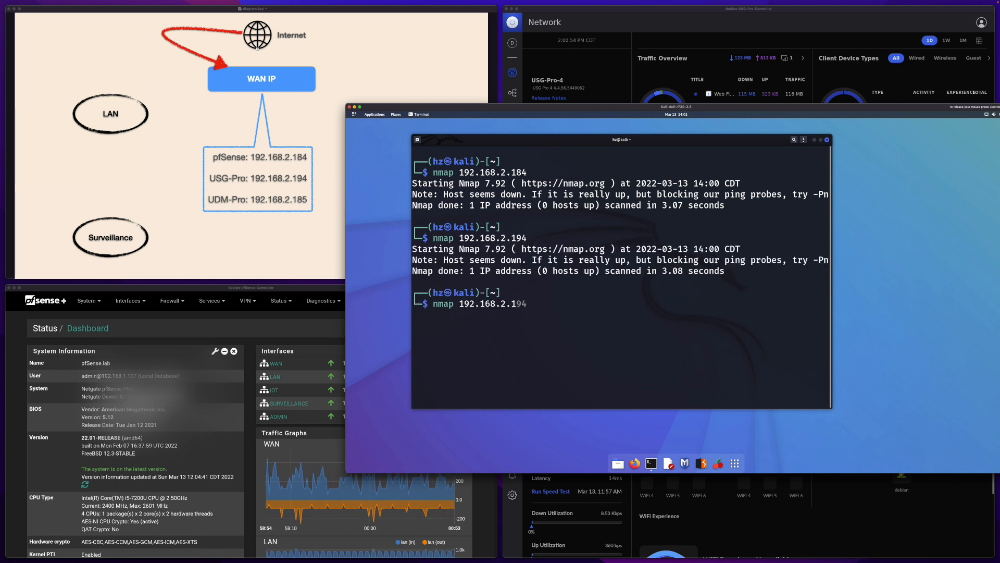
{"action": "key", "text": "Delete"}
{"action": "type", "text": "8"}
{"action": "key", "text": "Delete"}
{"action": "type", "text": "5"}
{"action": "key", "text": "Return"}
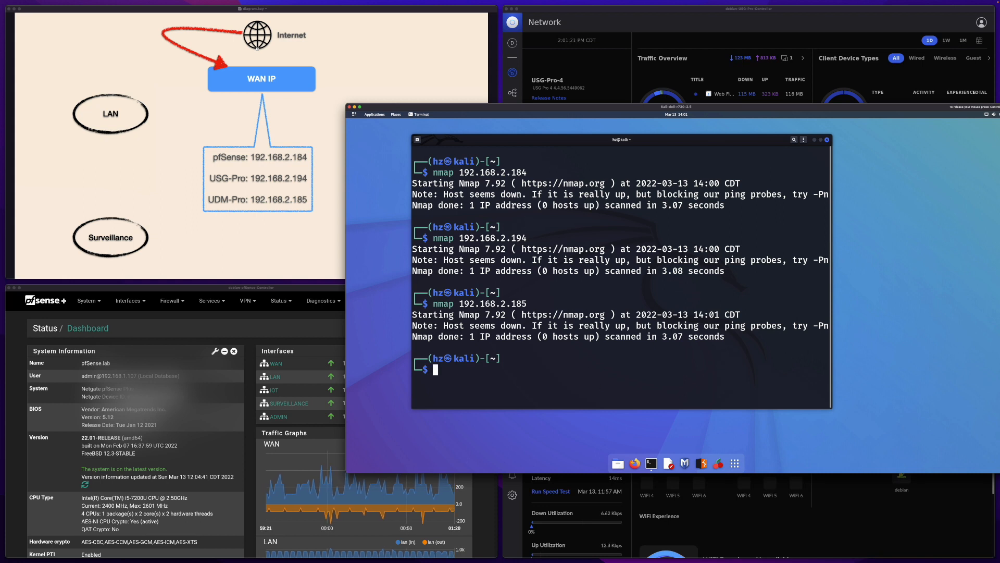
In pfSense, add a WAN firewall rule passing IPv4 TCP from any source to any destination, then save and apply it
{"action": "left_click", "coordinate": [281, 288]}
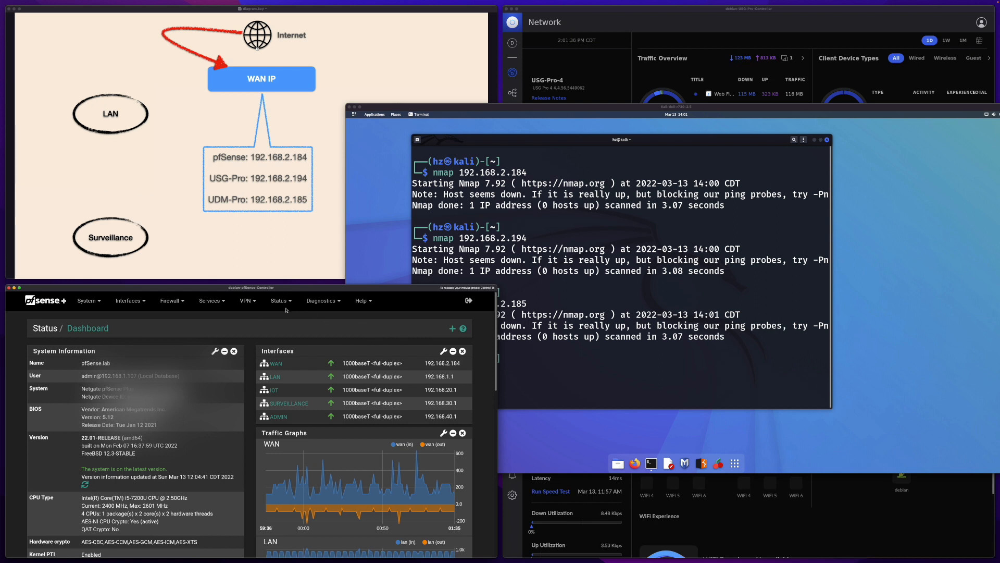
{"action": "left_click", "coordinate": [131, 300]}
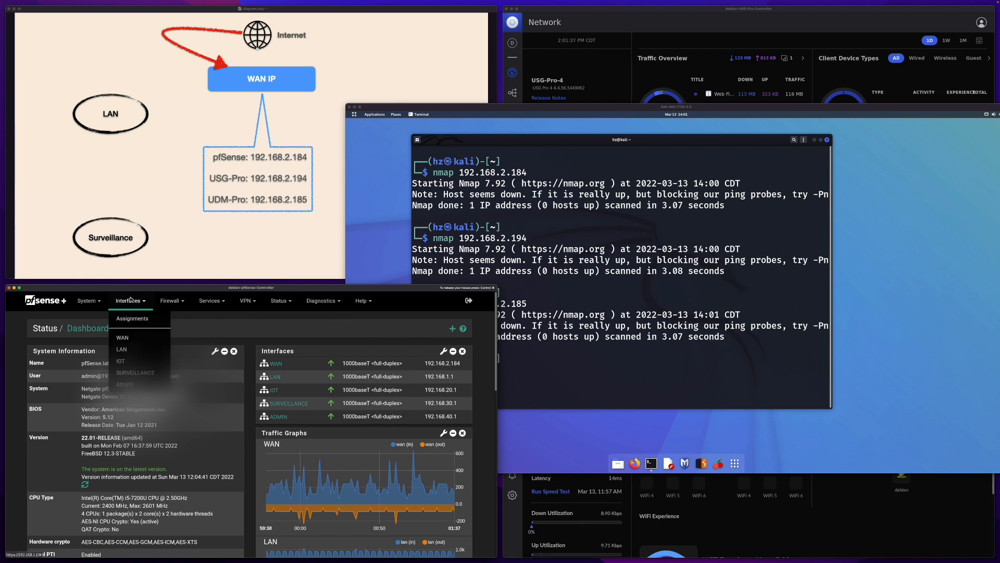
{"action": "left_click", "coordinate": [165, 301]}
{"action": "left_click", "coordinate": [172, 342]}
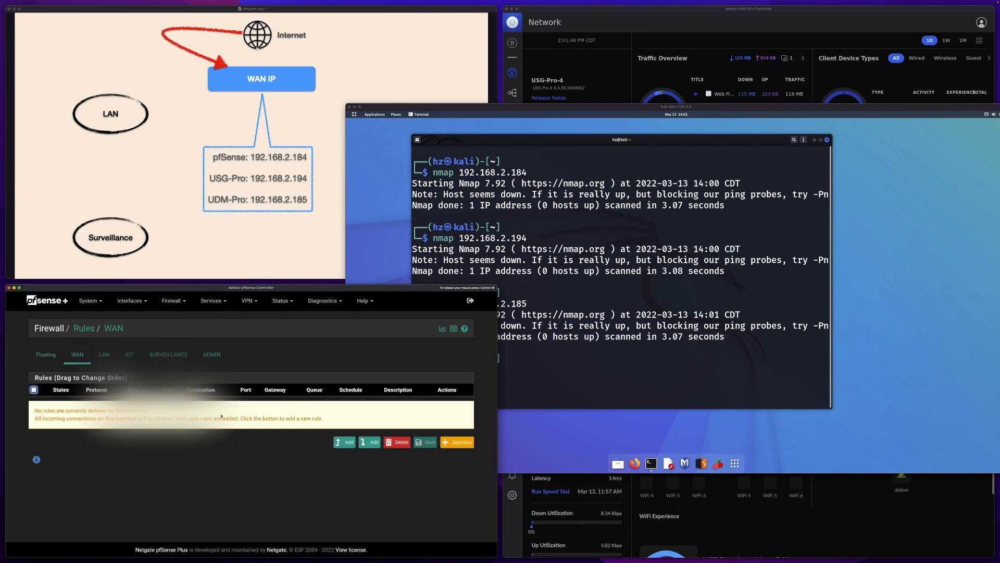
{"action": "left_click", "coordinate": [345, 443]}
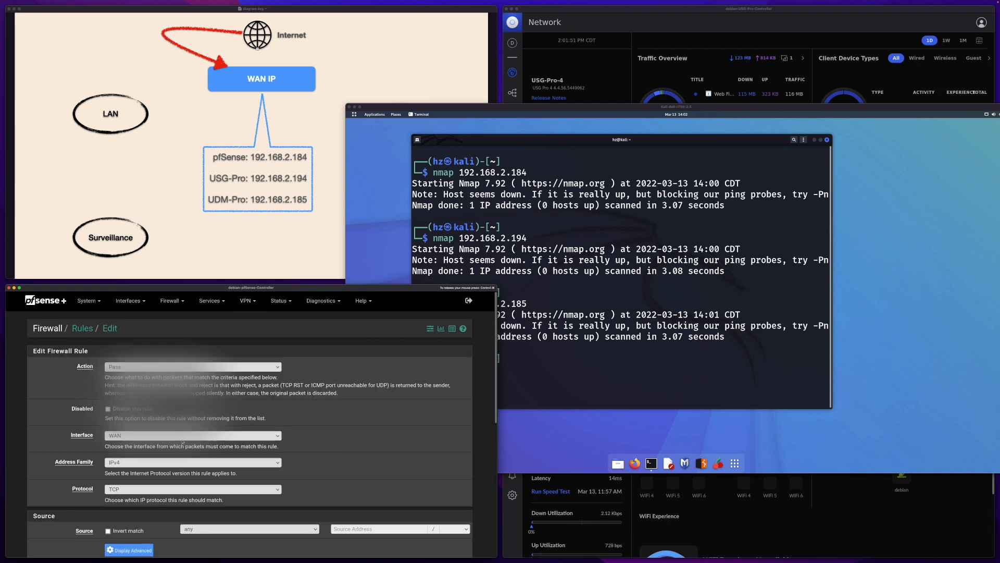
{"action": "scroll", "coordinate": [183, 442], "scroll_direction": "down", "scroll_amount": 2}
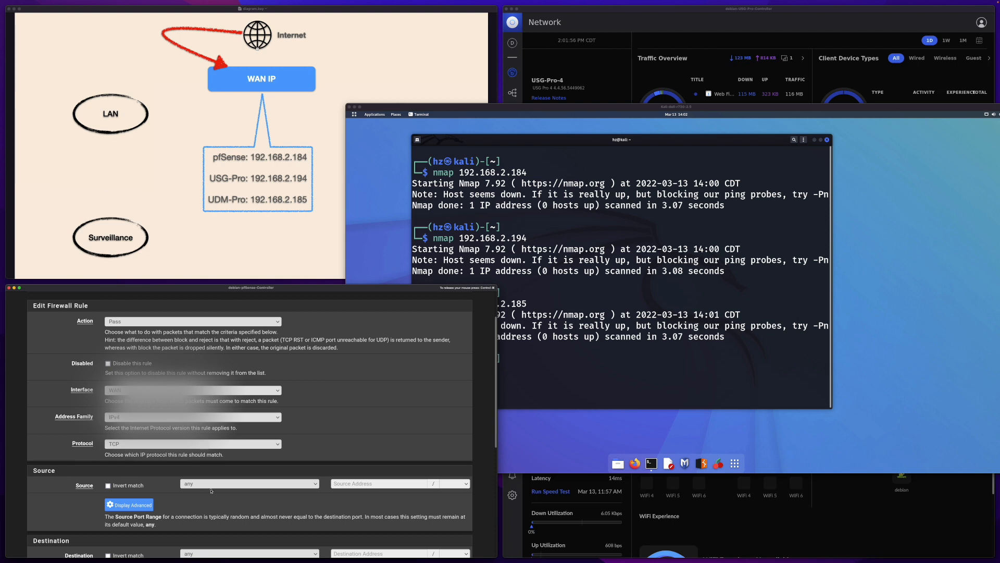
{"action": "scroll", "coordinate": [319, 473], "scroll_direction": "down", "scroll_amount": 3}
{"action": "scroll", "coordinate": [334, 477], "scroll_direction": "down", "scroll_amount": 2}
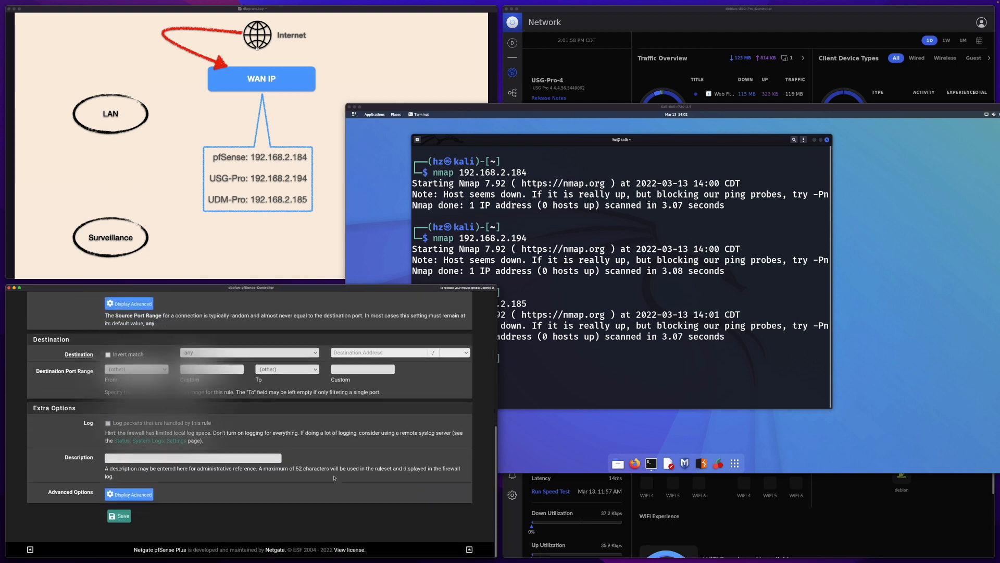
{"action": "left_click", "coordinate": [118, 515]}
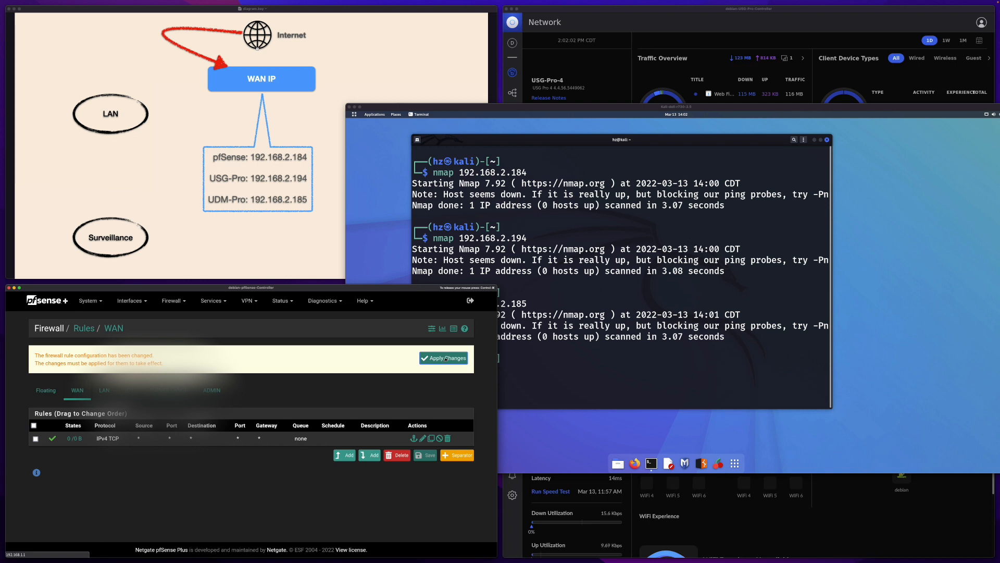
{"action": "left_click", "coordinate": [446, 356]}
In the Kali terminal, rescan the pfSense WAN address 192.168.2.184 with nmap
{"action": "left_click", "coordinate": [631, 229]}
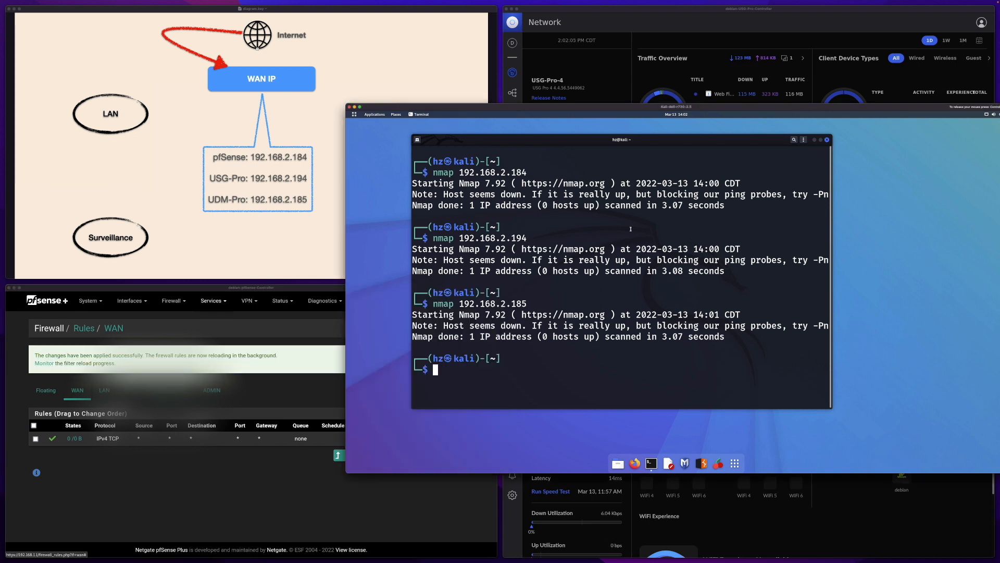
{"action": "key", "text": "Up"}
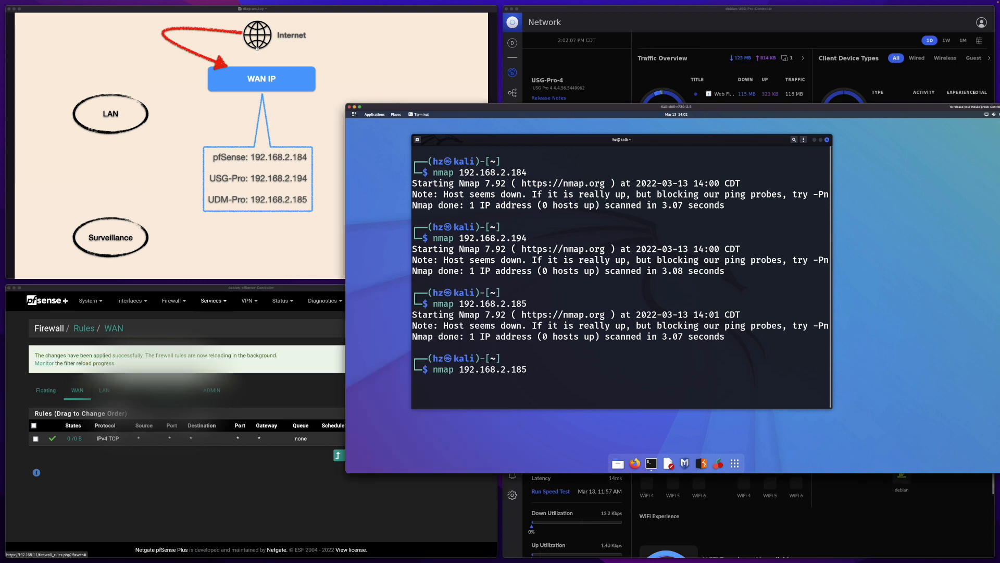
{"action": "key", "text": "Up"}
{"action": "key", "text": "Return"}
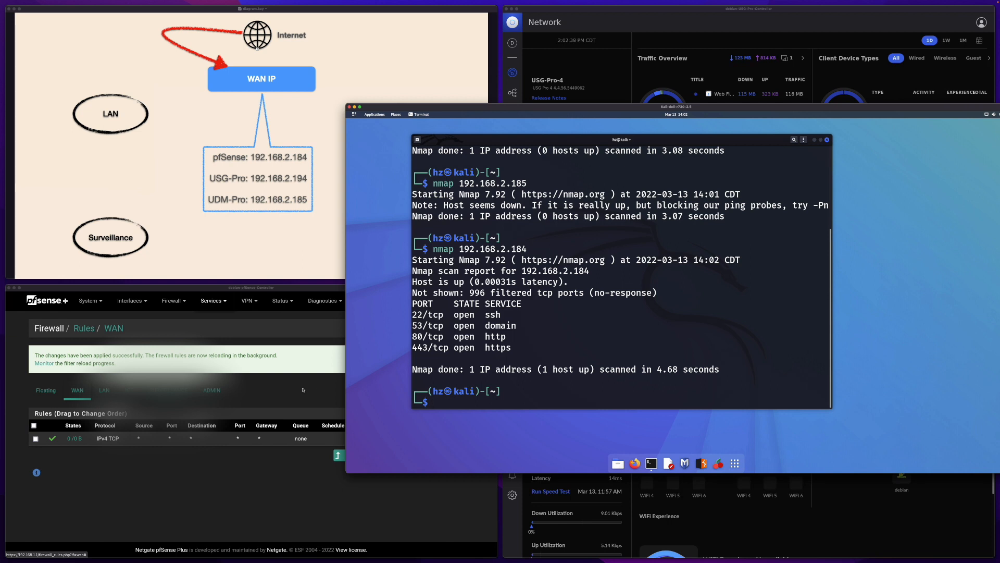
Delete the IPv4 TCP pass rule from the pfSense WAN firewall rules and apply the change
{"action": "left_click", "coordinate": [203, 478]}
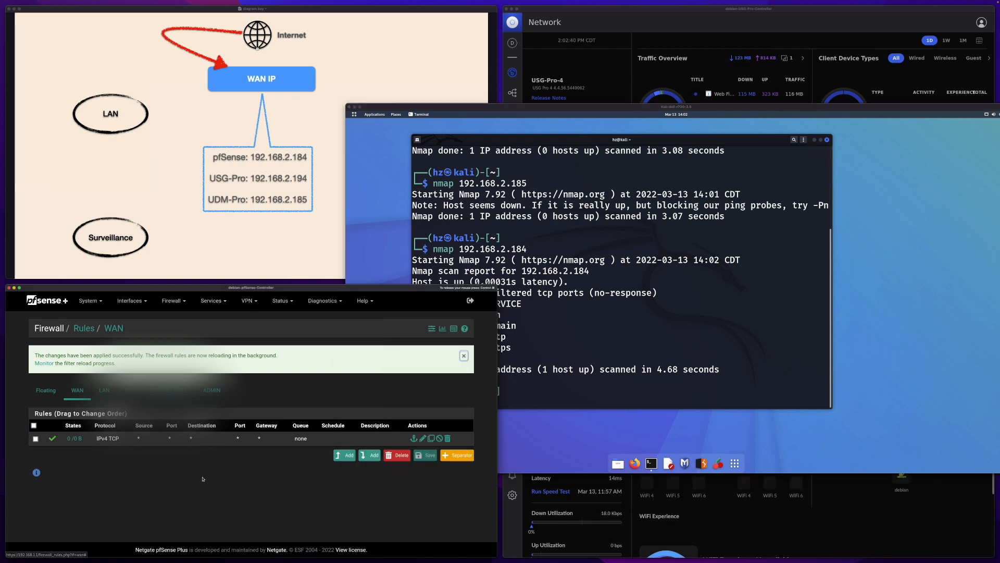
{"action": "left_click", "coordinate": [624, 338]}
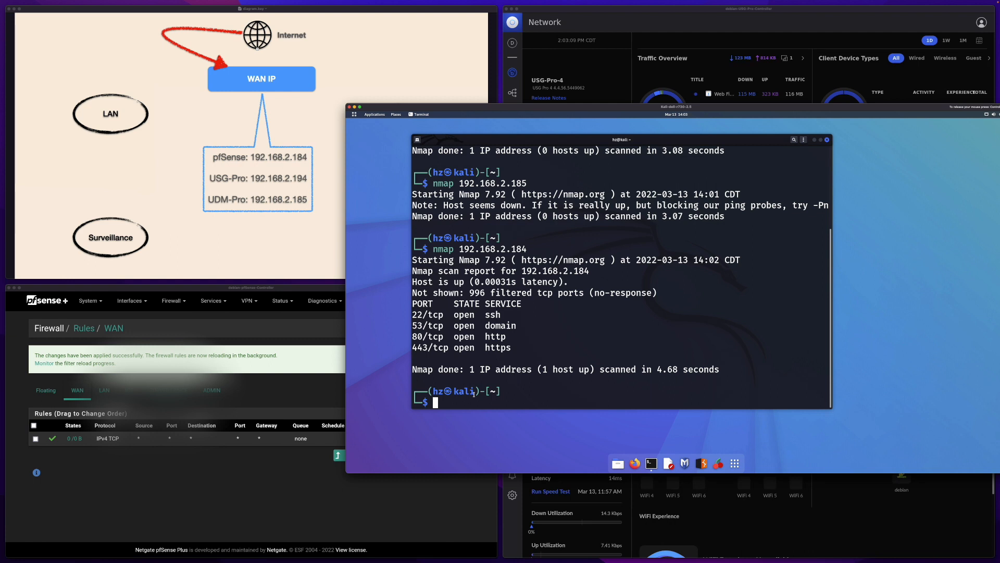
{"action": "left_click", "coordinate": [221, 489]}
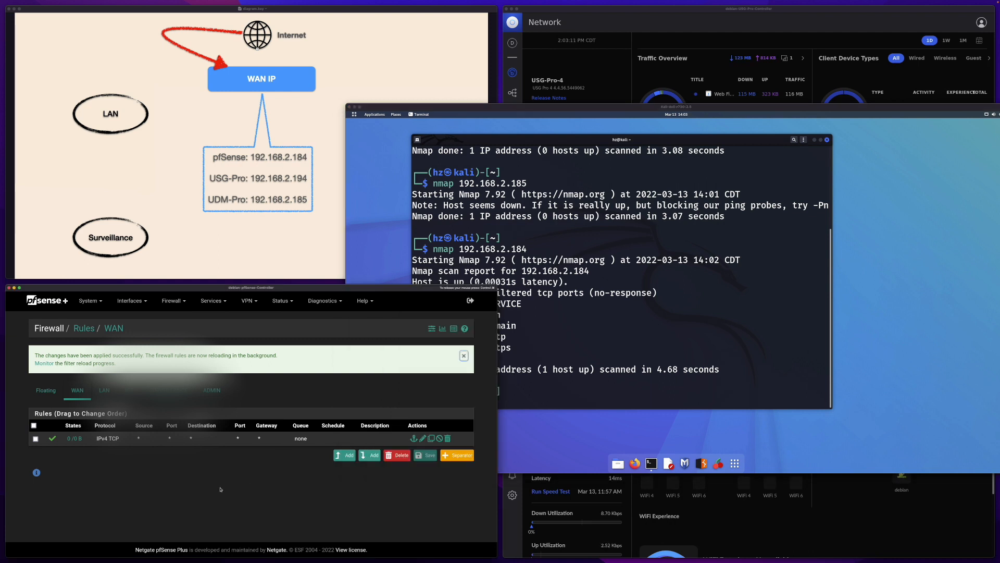
{"action": "left_click", "coordinate": [447, 441]}
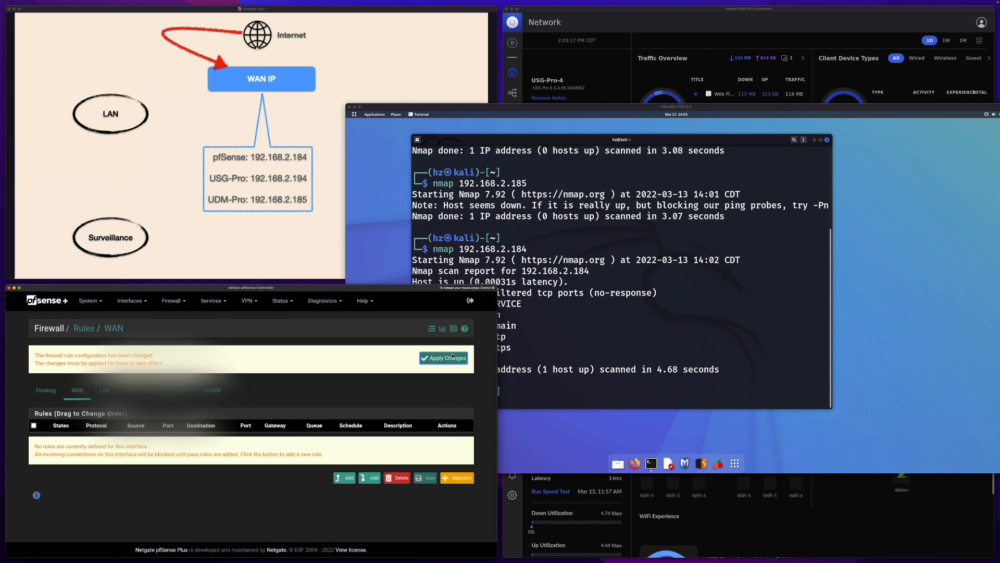
{"action": "left_click", "coordinate": [448, 358]}
{"action": "left_click", "coordinate": [415, 116]}
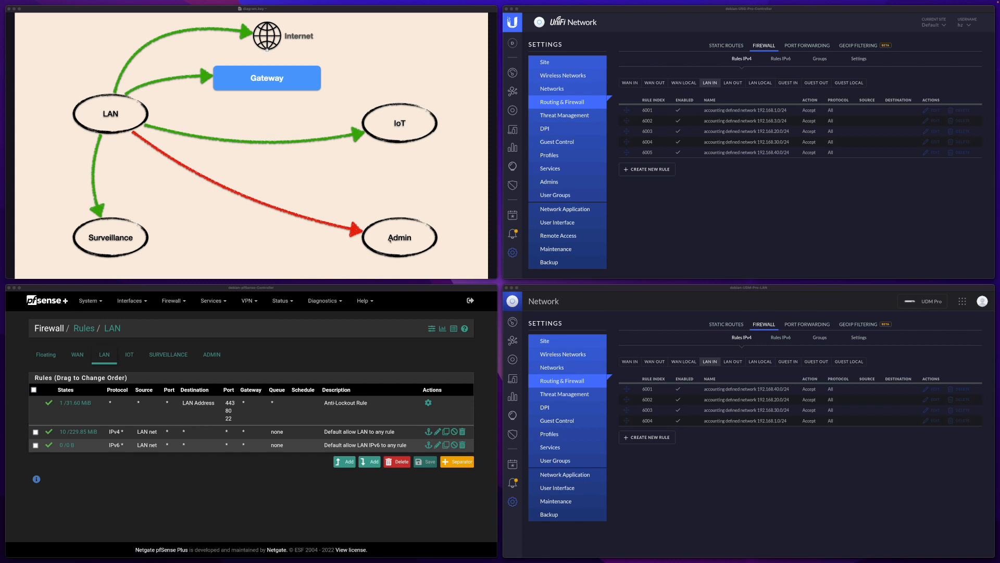
{"action": "left_click", "coordinate": [423, 266]}
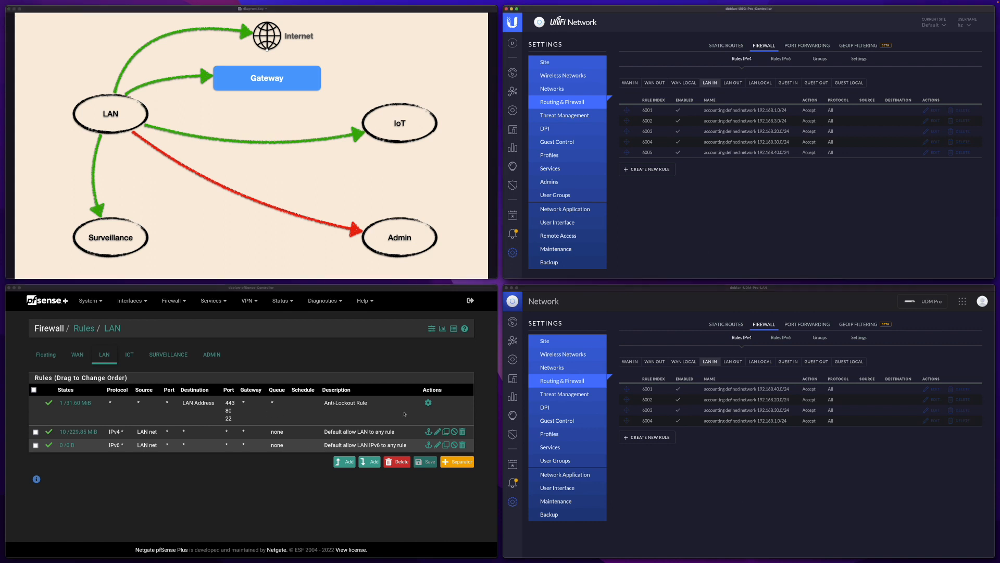
{"action": "left_click", "coordinate": [680, 268]}
{"action": "left_click", "coordinate": [241, 481]}
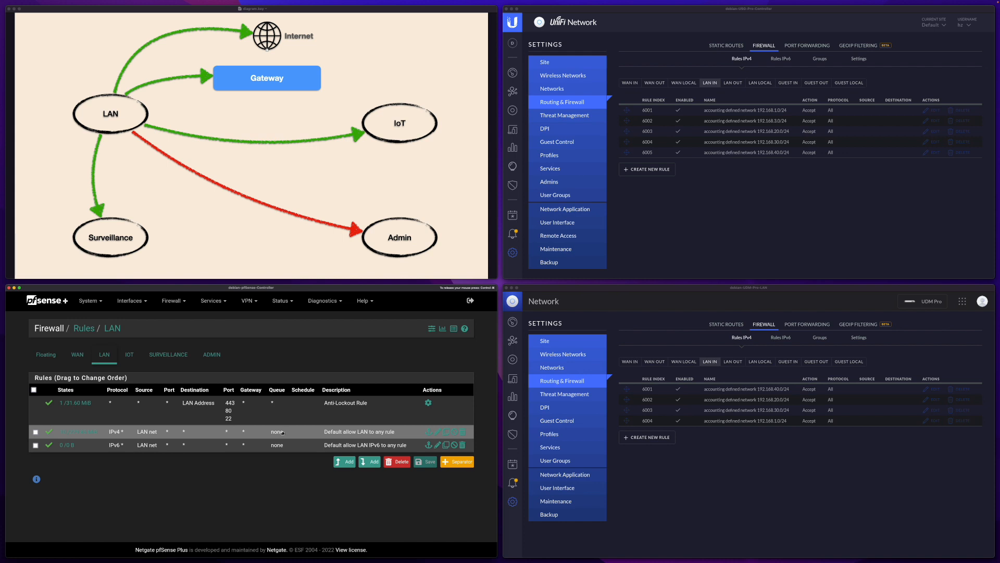
Examine the LAN OUT and LAN LOCAL IPv4 firewall rules on both the USG-Pro and UDM-Pro controllers
{"action": "left_click", "coordinate": [727, 244]}
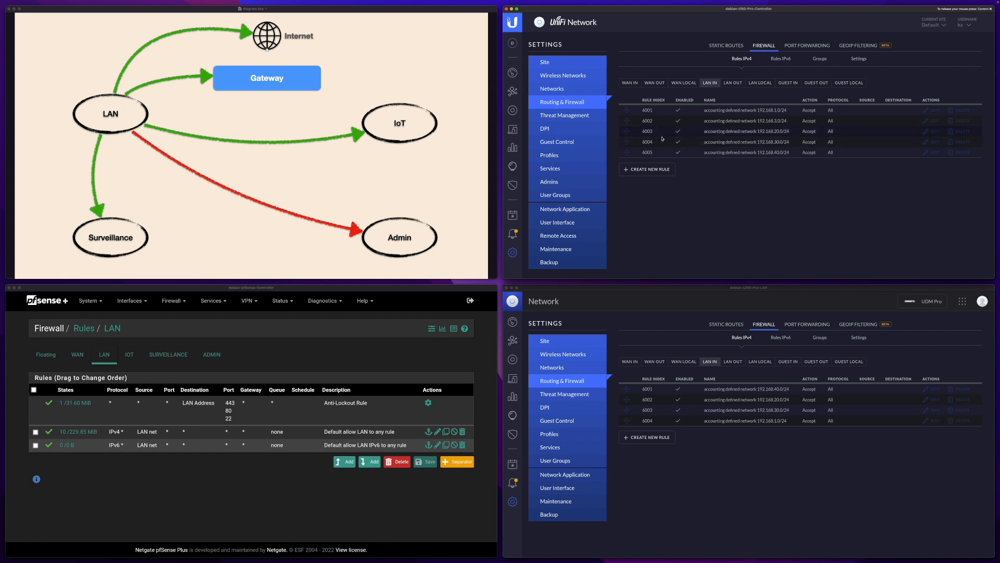
{"action": "left_click", "coordinate": [731, 362]}
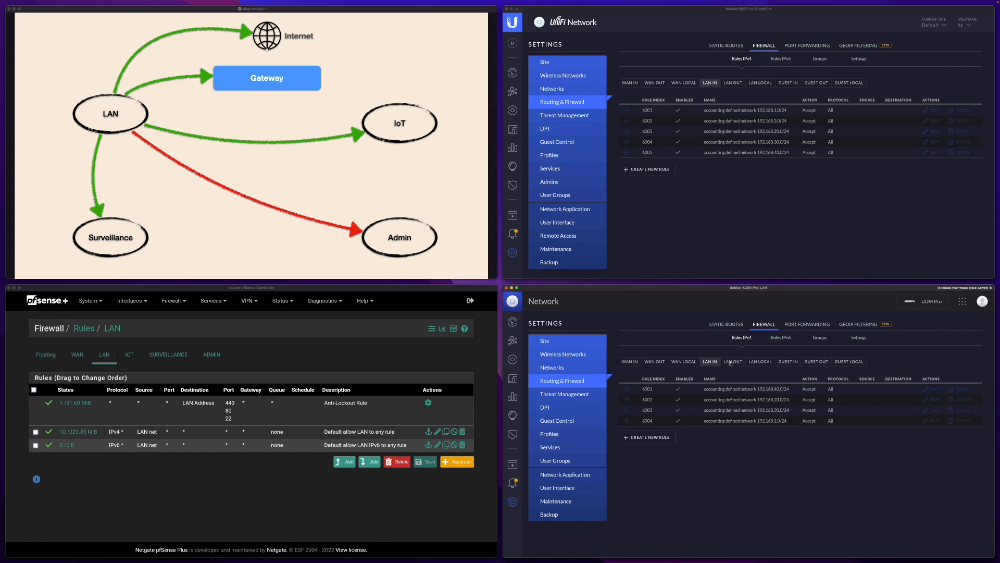
{"action": "left_click", "coordinate": [733, 84]}
{"action": "left_click", "coordinate": [760, 83]}
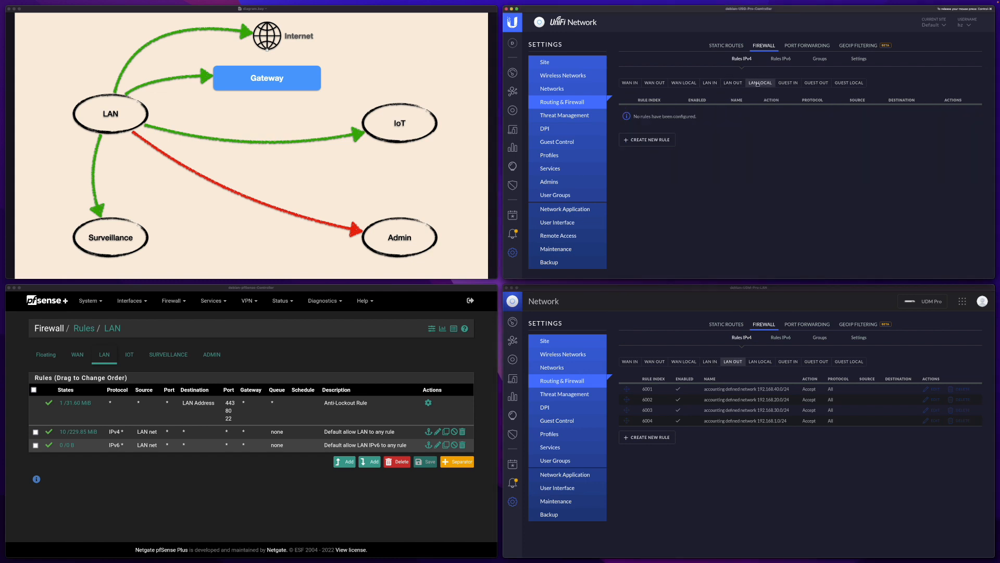
{"action": "left_click", "coordinate": [761, 366]}
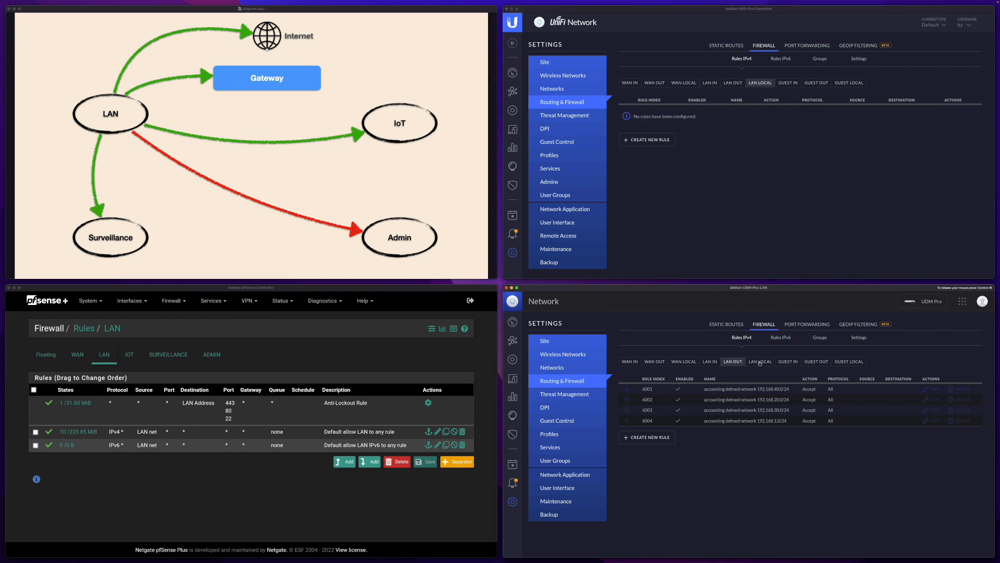
{"action": "left_click", "coordinate": [759, 363]}
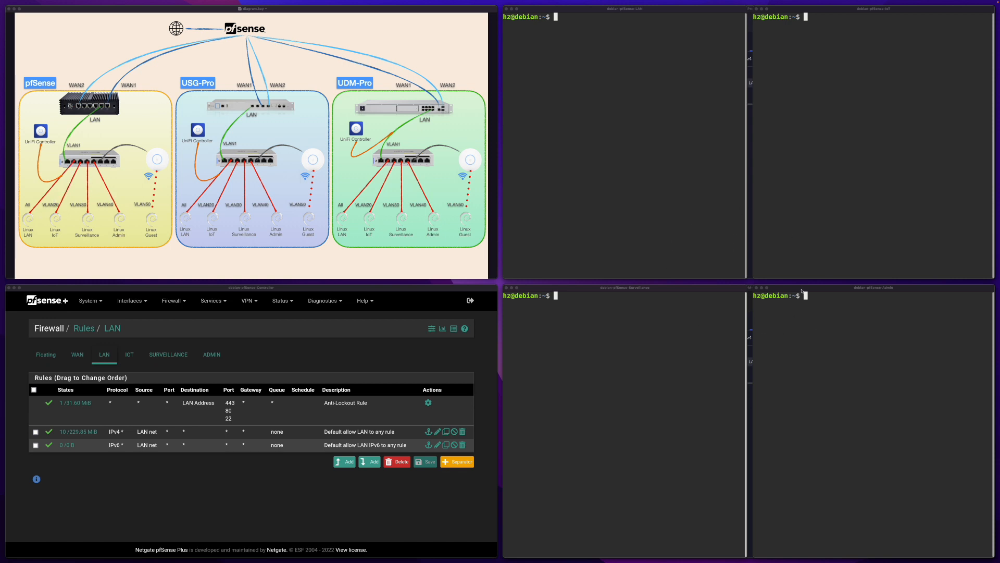
{"action": "left_click", "coordinate": [593, 139]}
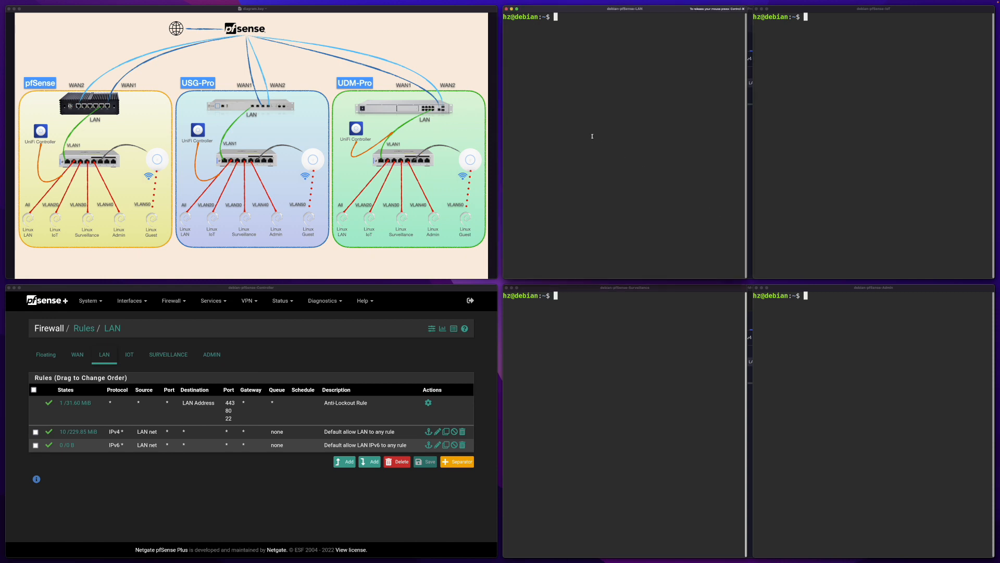
{"action": "left_click", "coordinate": [801, 144]}
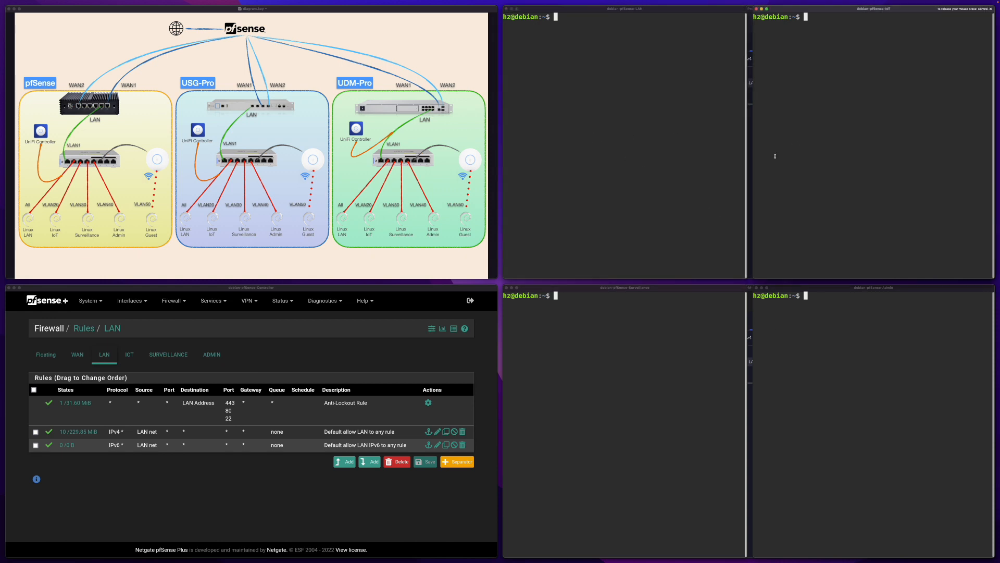
{"action": "left_click", "coordinate": [634, 361]}
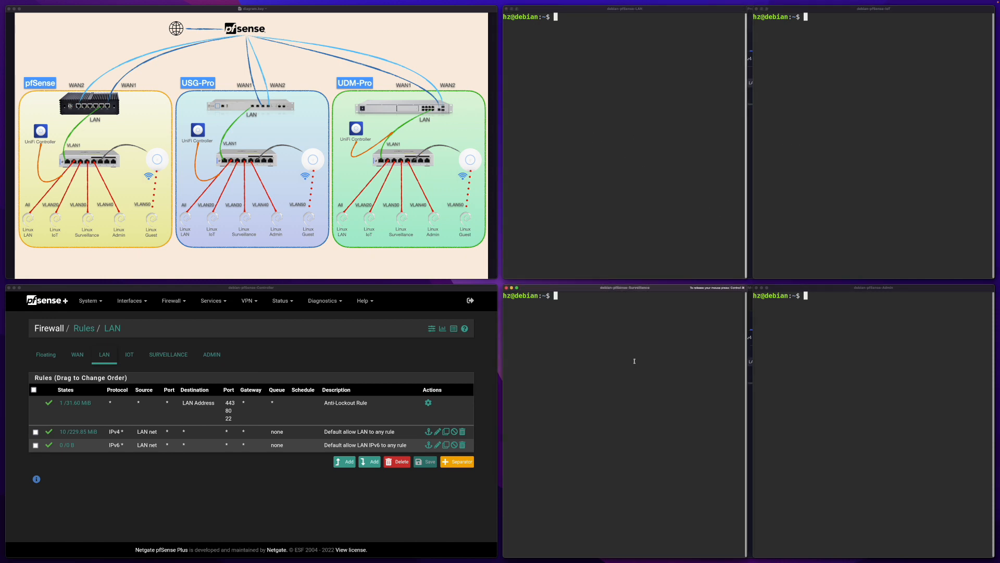
Run ip -4 a on the LAN and IoT Debian clients to list their IPv4 addresses
{"action": "left_click", "coordinate": [810, 381]}
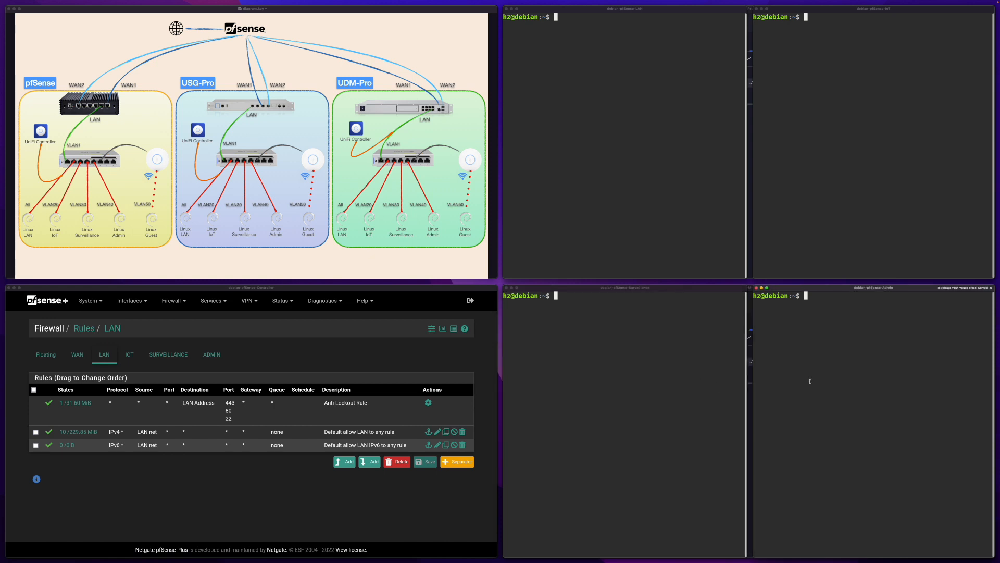
{"action": "key", "text": "ctrl+super"}
{"action": "left_click", "coordinate": [582, 129]}
{"action": "key", "text": "Up"}
{"action": "key", "text": "Return"}
{"action": "left_click", "coordinate": [823, 125]}
{"action": "key", "text": "Up"}
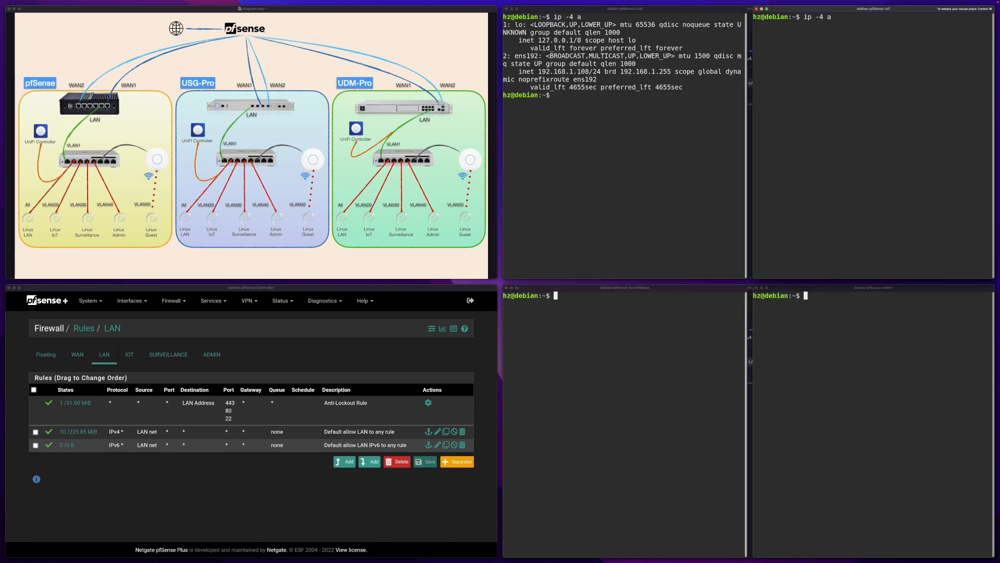
{"action": "key", "text": "Return"}
Run ip -4 a on the Surveillance and Admin Debian clients as well
{"action": "left_click", "coordinate": [599, 371]}
{"action": "key", "text": "Up"}
{"action": "key", "text": "Return"}
{"action": "left_click", "coordinate": [818, 371]}
{"action": "key", "text": "Up"}
{"action": "key", "text": "Return"}
Highlight the subnet part of the ens192 IPv4 address in each of the four client terminals, then clear the LAN terminal's selection
{"action": "left_click", "coordinate": [582, 80]}
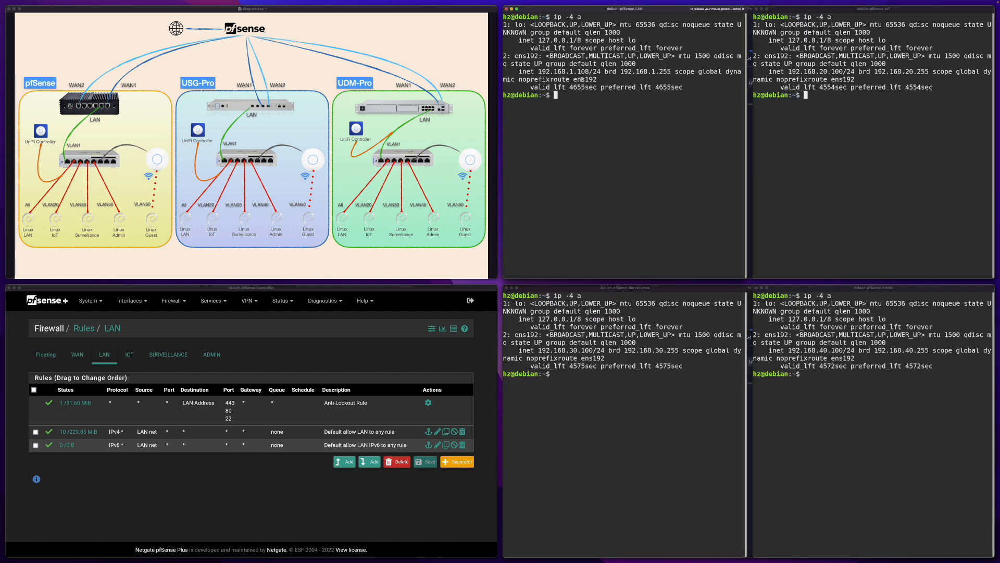
{"action": "left_click_drag", "start_coordinate": [569, 72], "coordinate": [597, 71]}
{"action": "left_click", "coordinate": [823, 71]}
{"action": "left_click_drag", "start_coordinate": [821, 72], "coordinate": [836, 71]}
{"action": "left_click", "coordinate": [610, 350]}
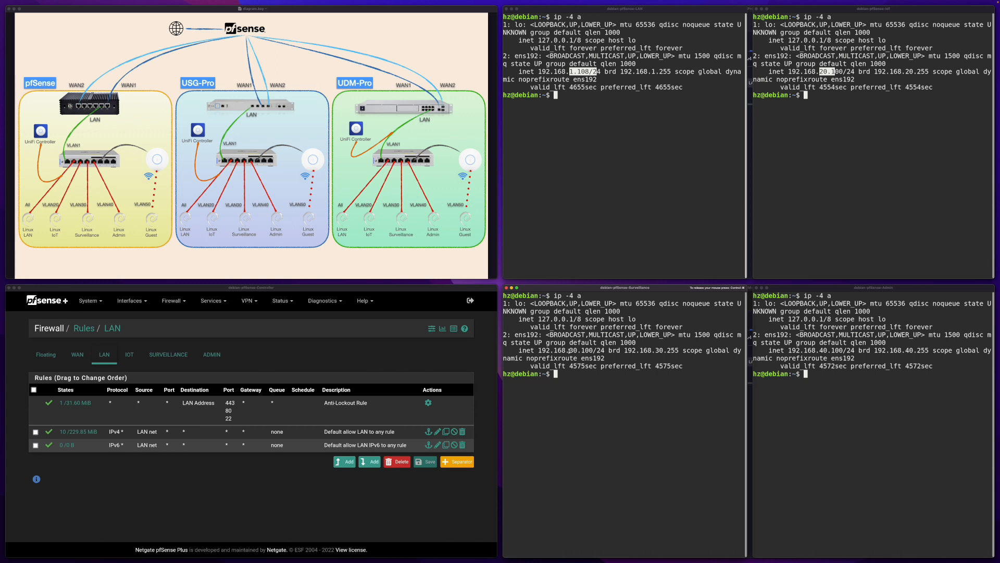
{"action": "left_click_drag", "start_coordinate": [569, 350], "coordinate": [590, 350]}
{"action": "left_click", "coordinate": [836, 365]}
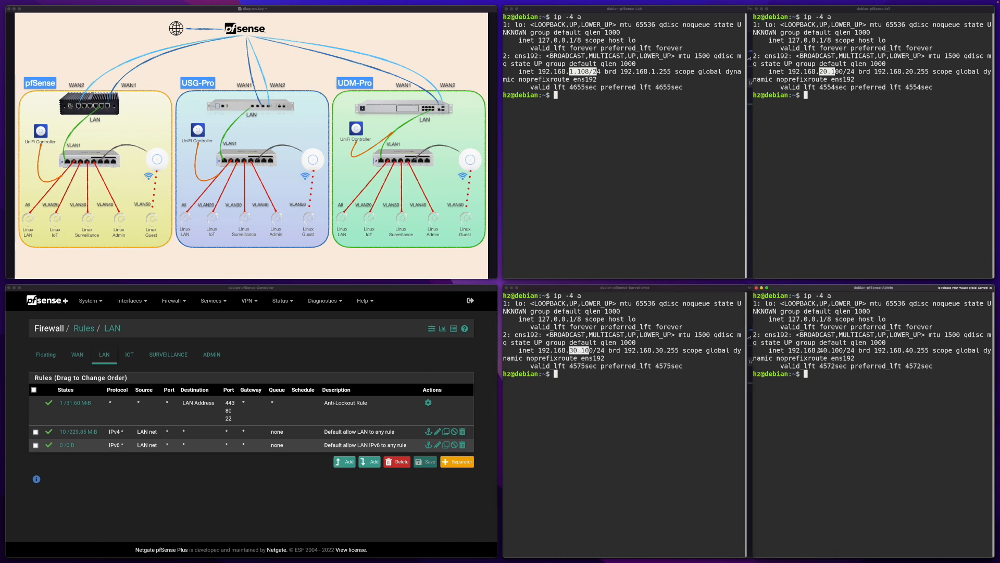
{"action": "left_click_drag", "start_coordinate": [821, 350], "coordinate": [836, 350]}
{"action": "left_click", "coordinate": [629, 221]}
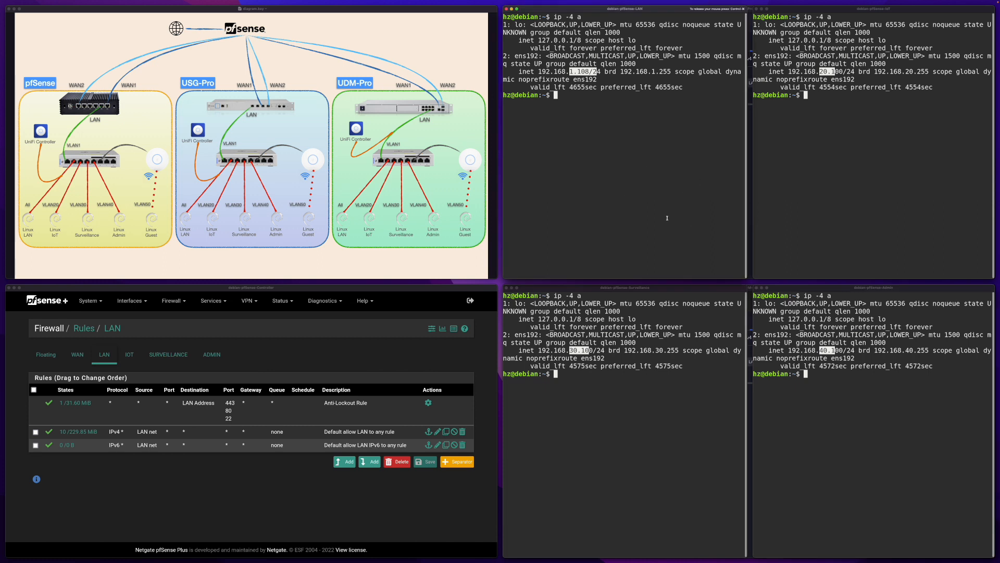
{"action": "left_click", "coordinate": [630, 174]}
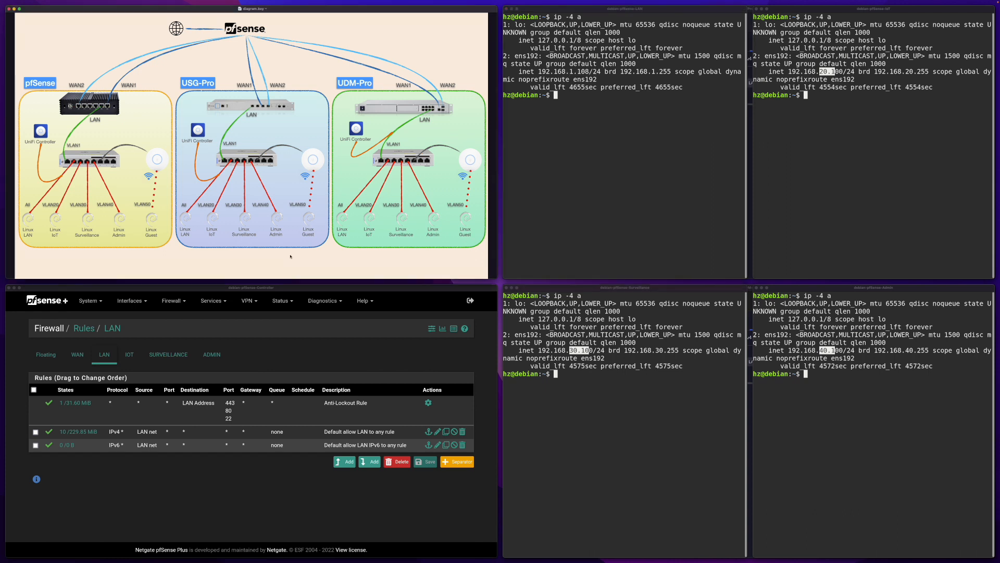
Advance the network diagram to the LAN access slide and compare it with the pfSense LAN rules
{"action": "key", "text": "Right"}
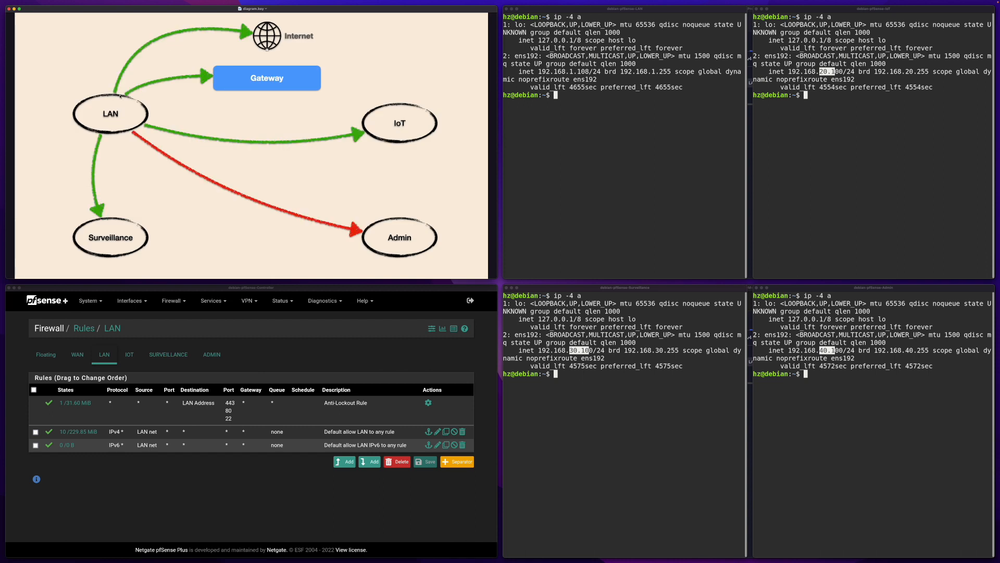
{"action": "left_click", "coordinate": [620, 178]}
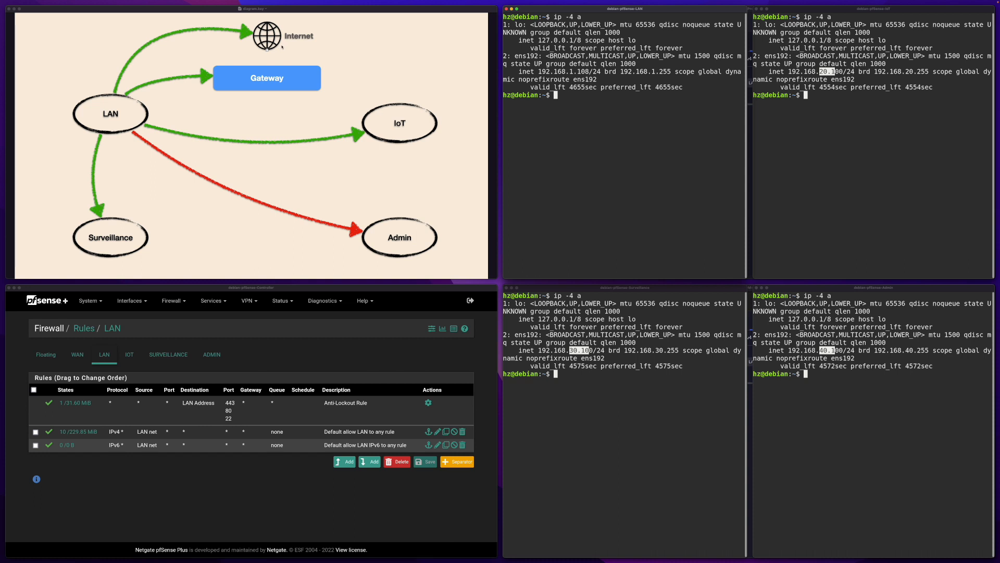
{"action": "left_click", "coordinate": [158, 431]}
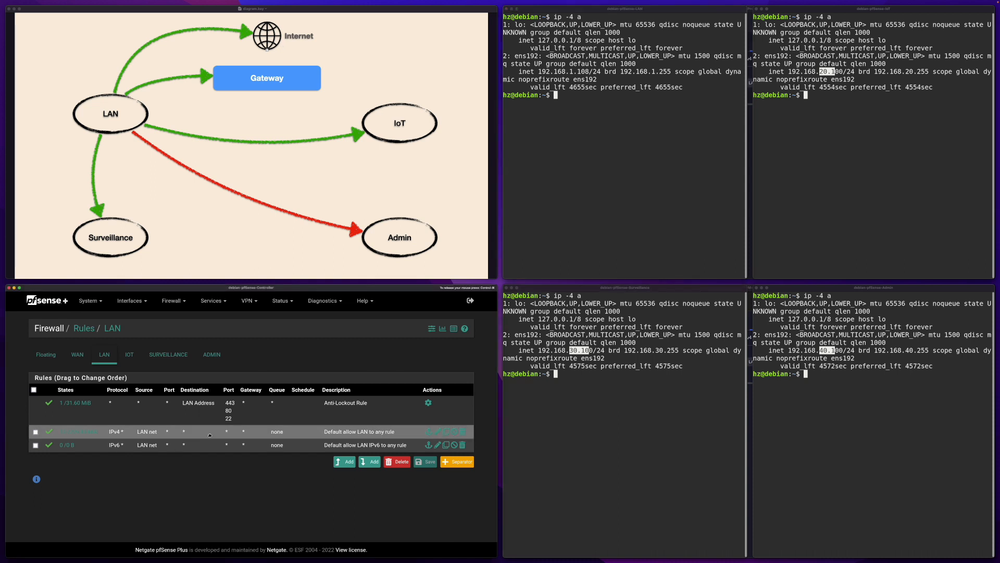
Test internet access from the LAN client by pinging google.com, and stop the ping after a few replies
{"action": "left_click", "coordinate": [649, 186]}
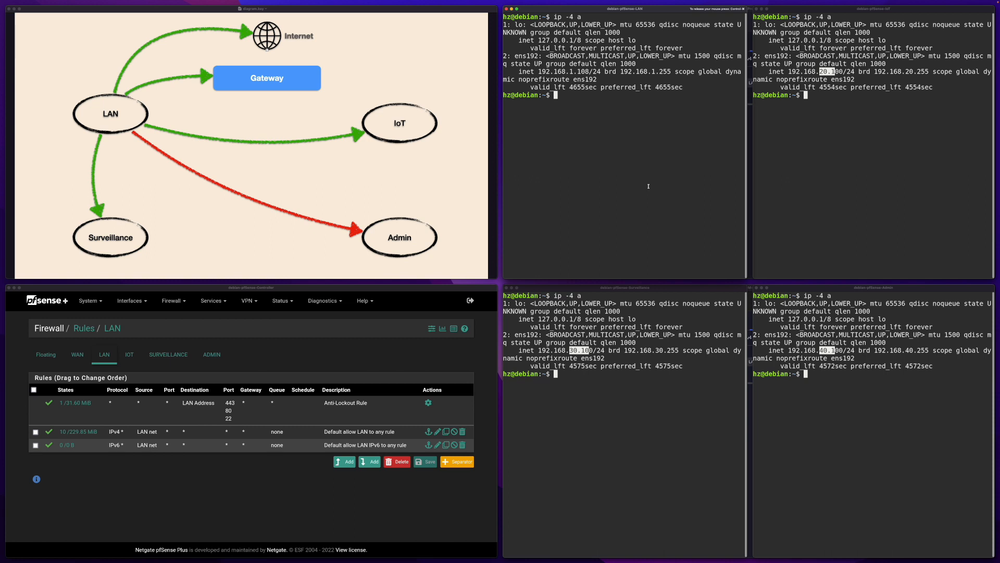
{"action": "type", "text": "ping google.com"}
{"action": "key", "text": "Return"}
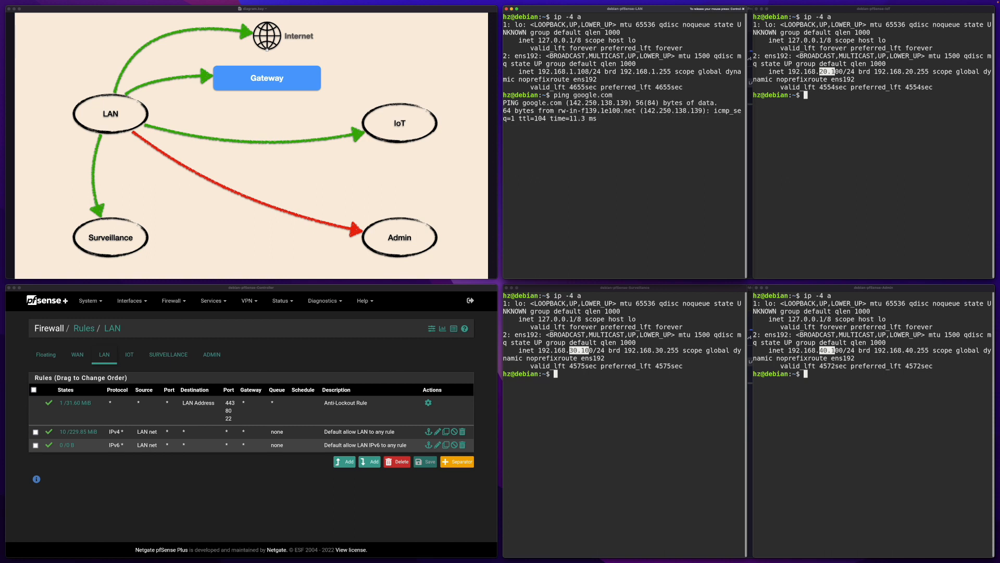
{"action": "key", "text": "ctrl+c"}
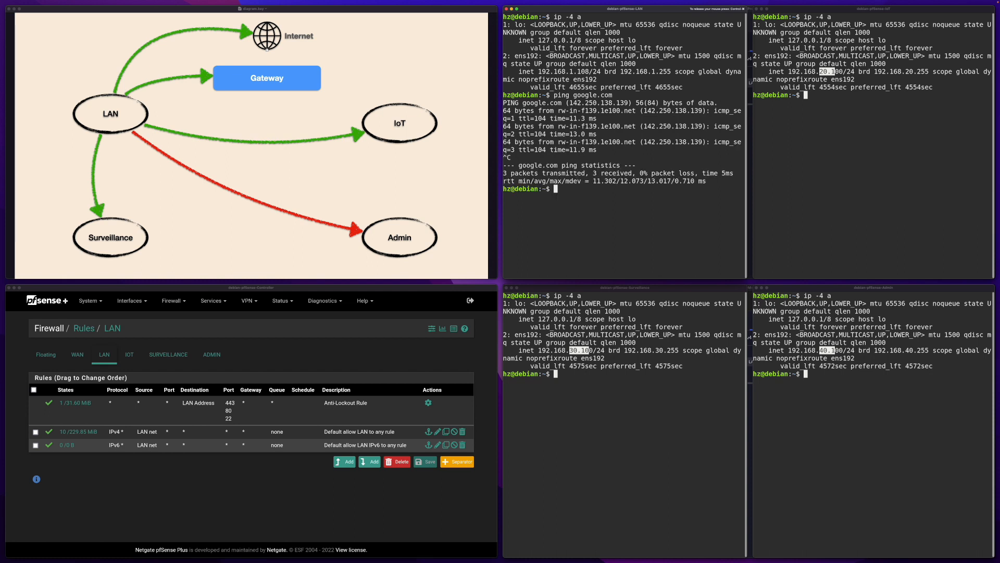
{"action": "type", "text": "f"}
{"action": "key", "text": "BackSpace"}
From the LAN client, ping the Surveillance client at 192.168.30.100 and stop after a few replies
{"action": "left_click", "coordinate": [612, 381]}
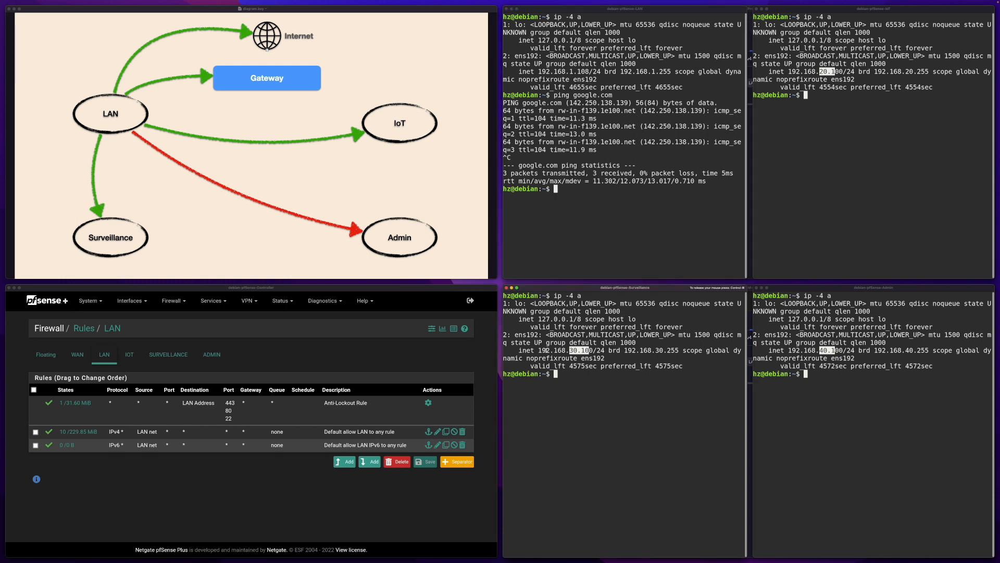
{"action": "left_click", "coordinate": [539, 351]}
{"action": "left_click_drag", "start_coordinate": [539, 351], "coordinate": [592, 351]}
{"action": "left_click", "coordinate": [596, 241]}
{"action": "type", "text": "ping 192.168.30"}
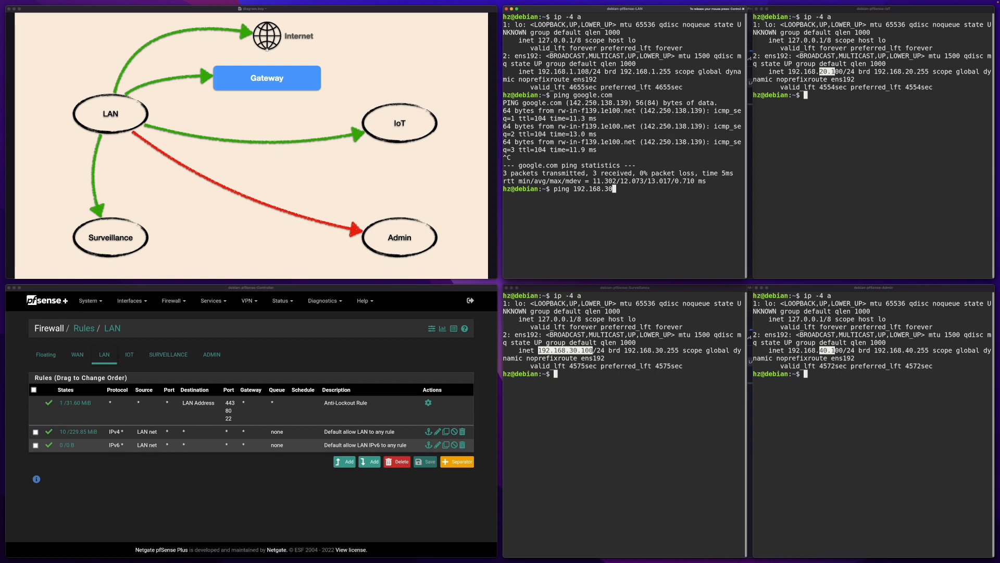
{"action": "type", "text": ".100"}
{"action": "key", "text": "Return"}
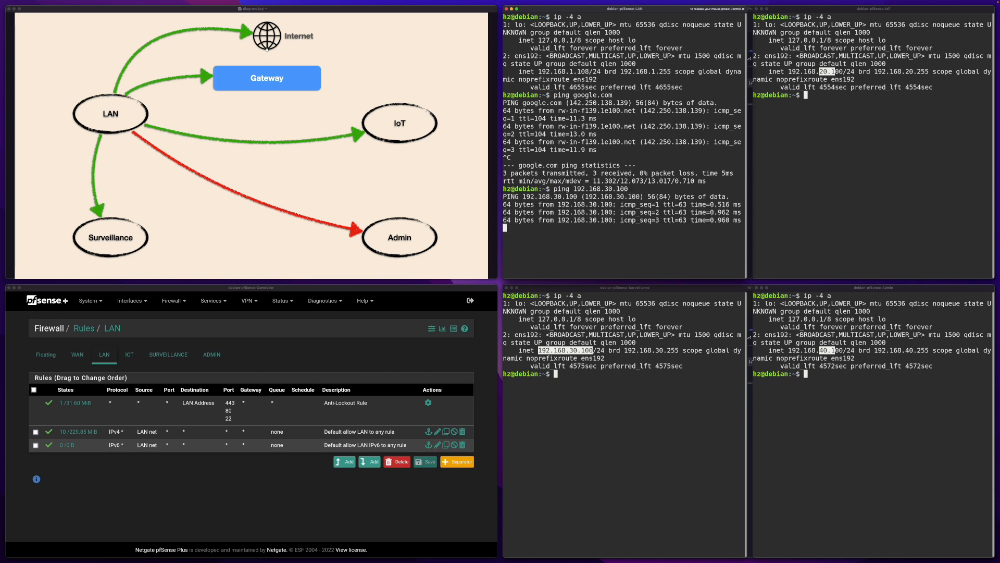
{"action": "key", "text": "ctrl+c"}
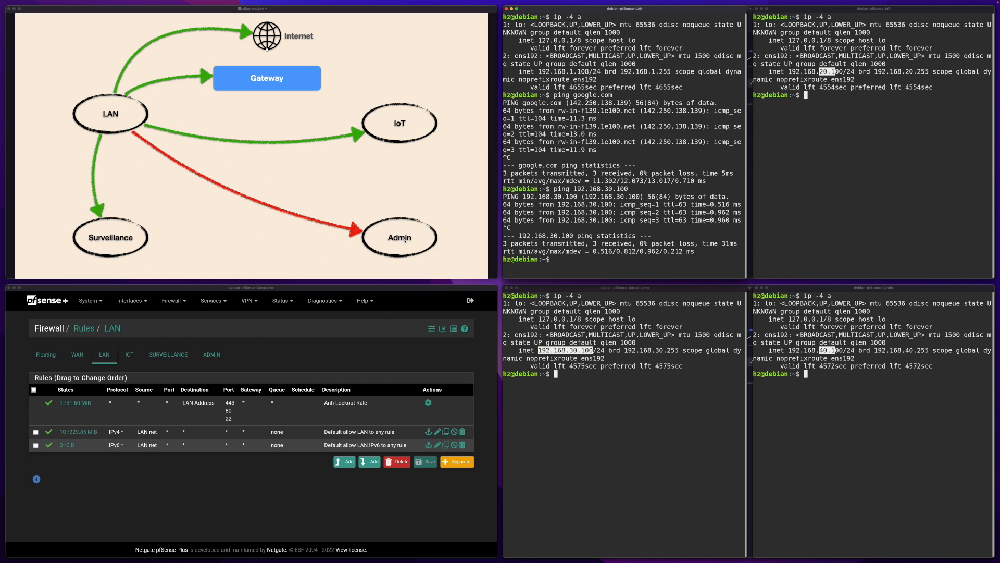
From the LAN client, ping the Admin client at 192.168.40.100, reusing the previous ping command, and stop it after several replies
{"action": "left_click", "coordinate": [585, 250]}
{"action": "key", "text": "ctrl+super"}
{"action": "left_click", "coordinate": [826, 356]}
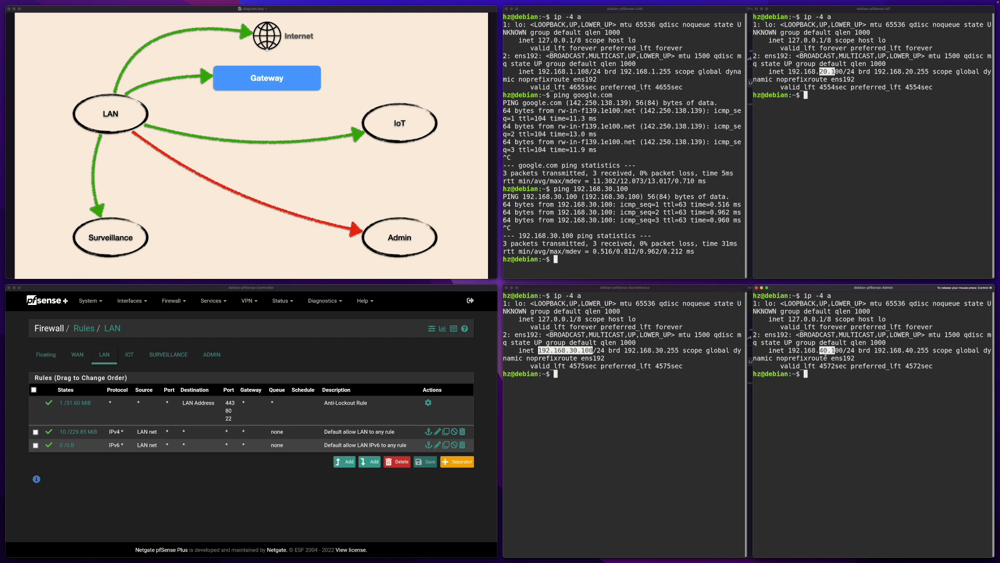
{"action": "left_click", "coordinate": [626, 235]}
{"action": "key", "text": "Up"}
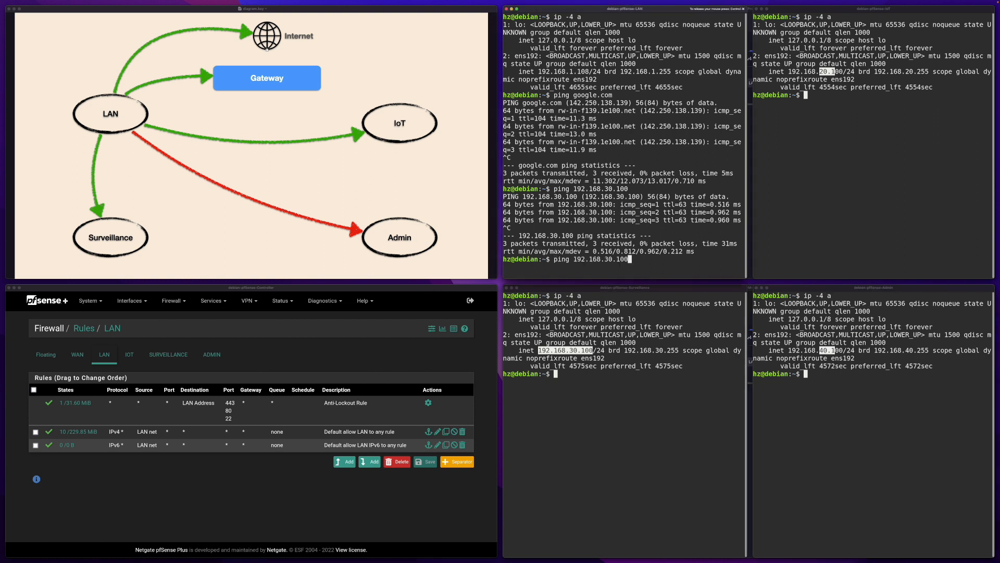
{"action": "key", "text": "Left"}
{"action": "key", "text": "Left"}
{"action": "key", "text": "Left"}
{"action": "key", "text": "Left"}
{"action": "key", "text": "Left"}
{"action": "key", "text": "BackSpace"}
{"action": "type", "text": "4"}
{"action": "key", "text": "Return"}
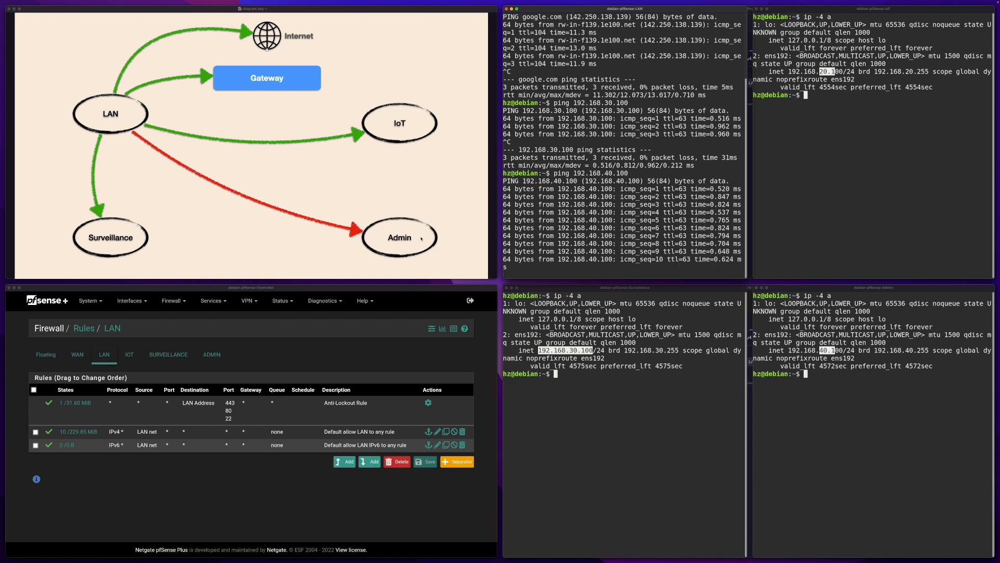
{"action": "key", "text": "ctrl+c"}
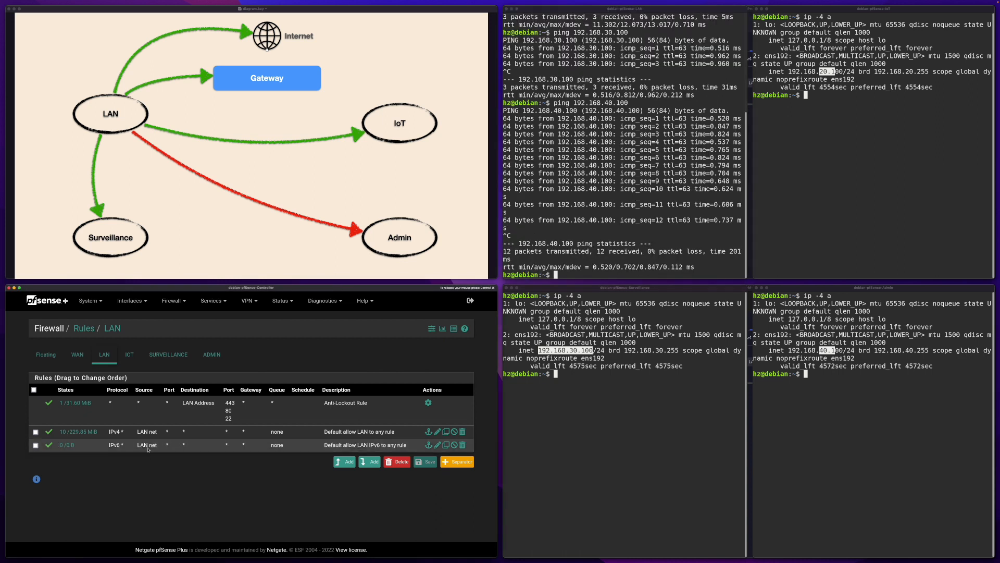
Start a new pfSense LAN firewall rule above the existing ones, with action Block and protocol Any
{"action": "left_click", "coordinate": [176, 434]}
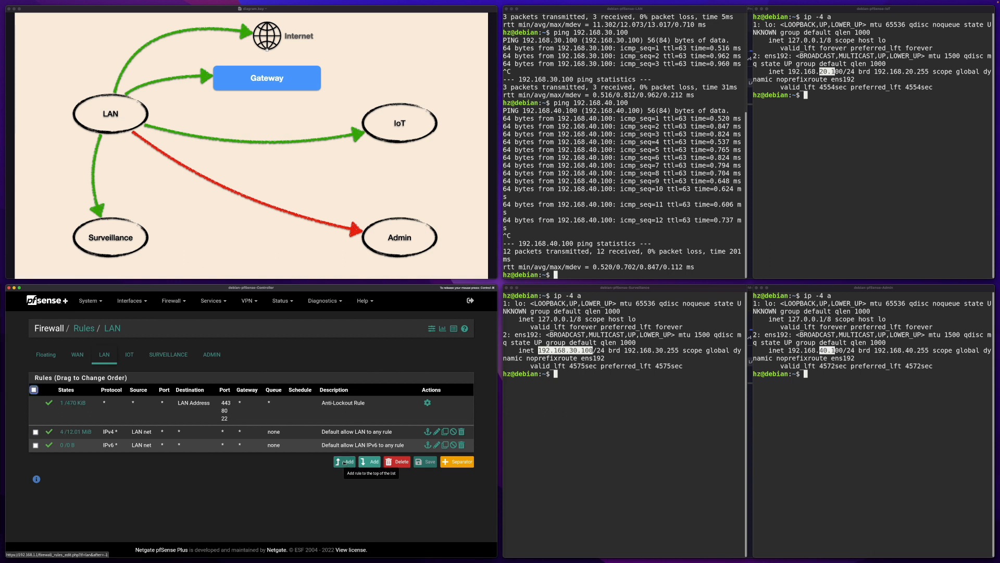
{"action": "left_click", "coordinate": [344, 461]}
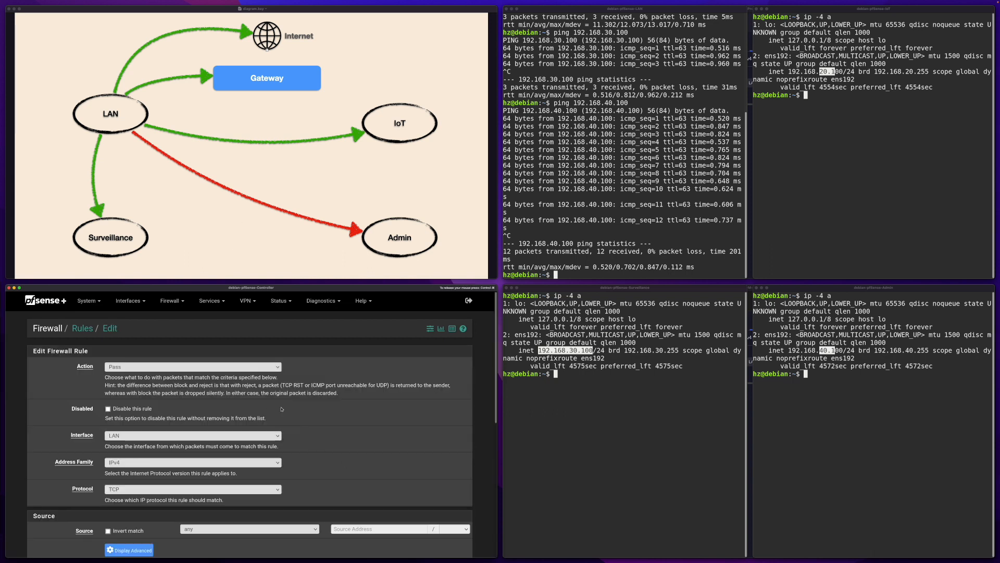
{"action": "left_click", "coordinate": [260, 367]}
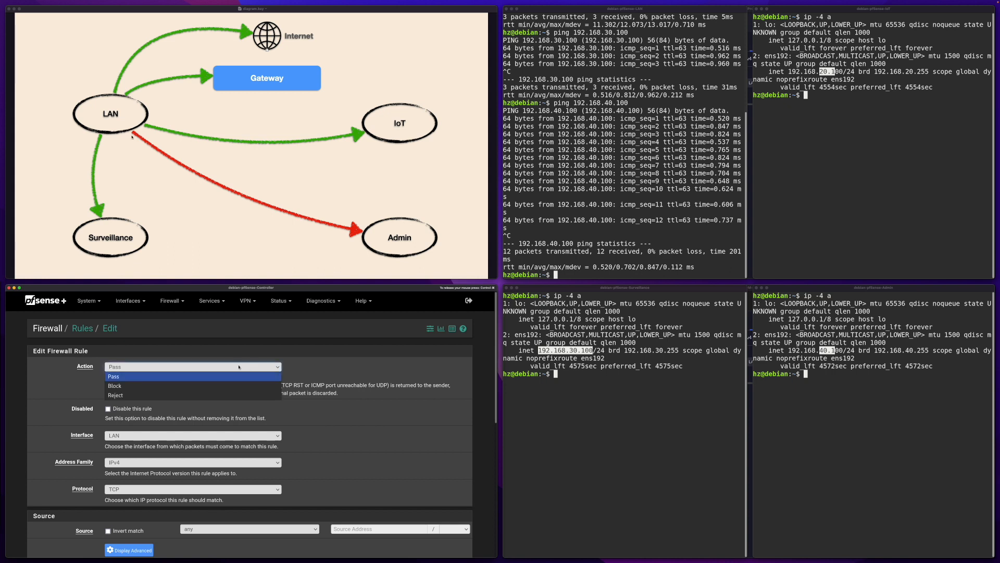
{"action": "left_click", "coordinate": [160, 387]}
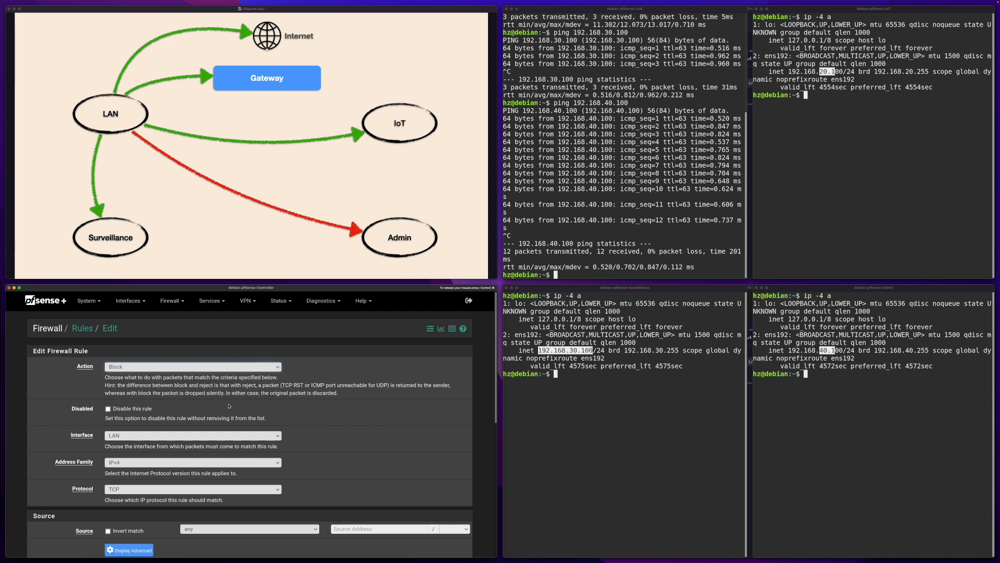
{"action": "scroll", "coordinate": [229, 406], "scroll_direction": "down", "scroll_amount": 2}
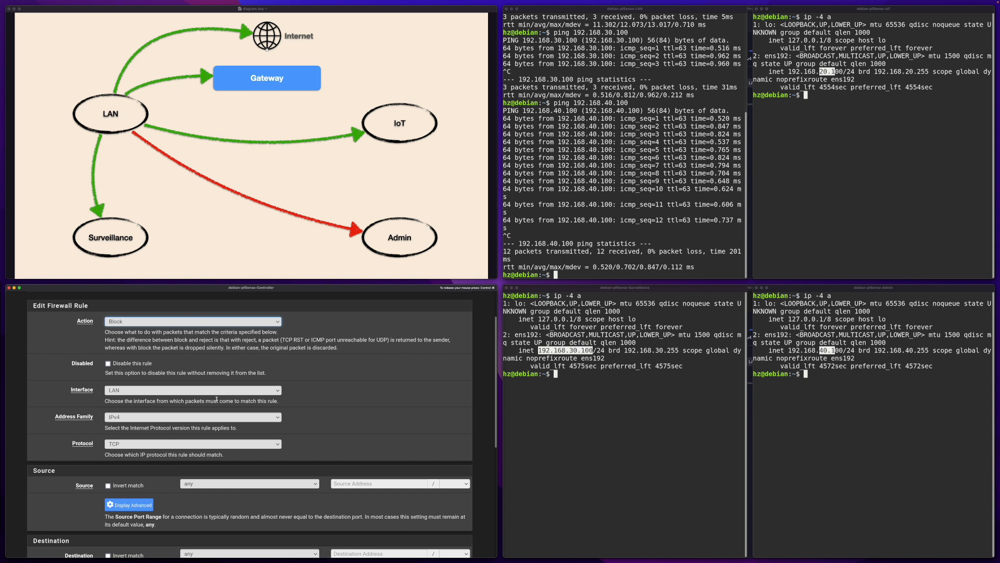
{"action": "scroll", "coordinate": [216, 399], "scroll_direction": "down", "scroll_amount": 4}
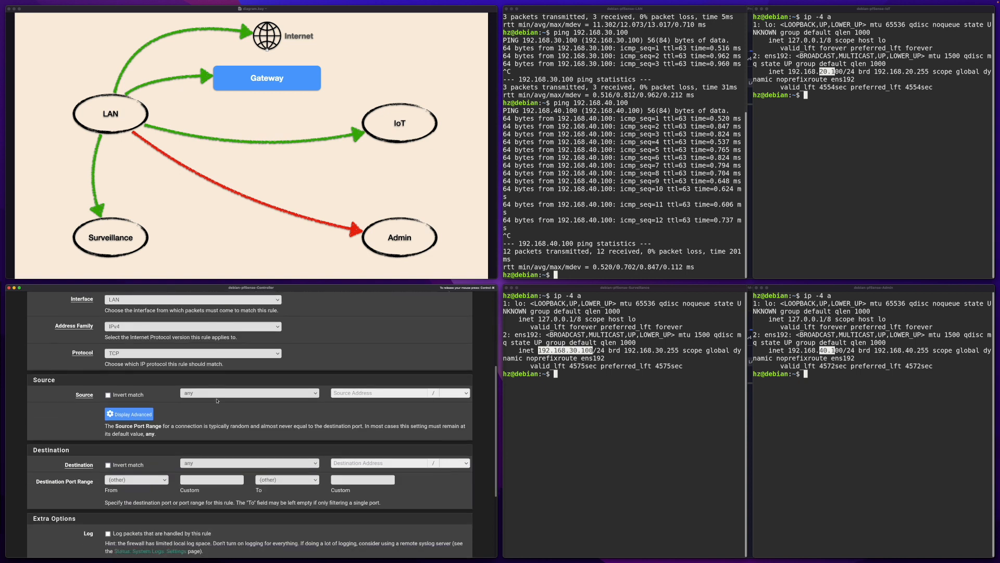
{"action": "left_click", "coordinate": [201, 353]}
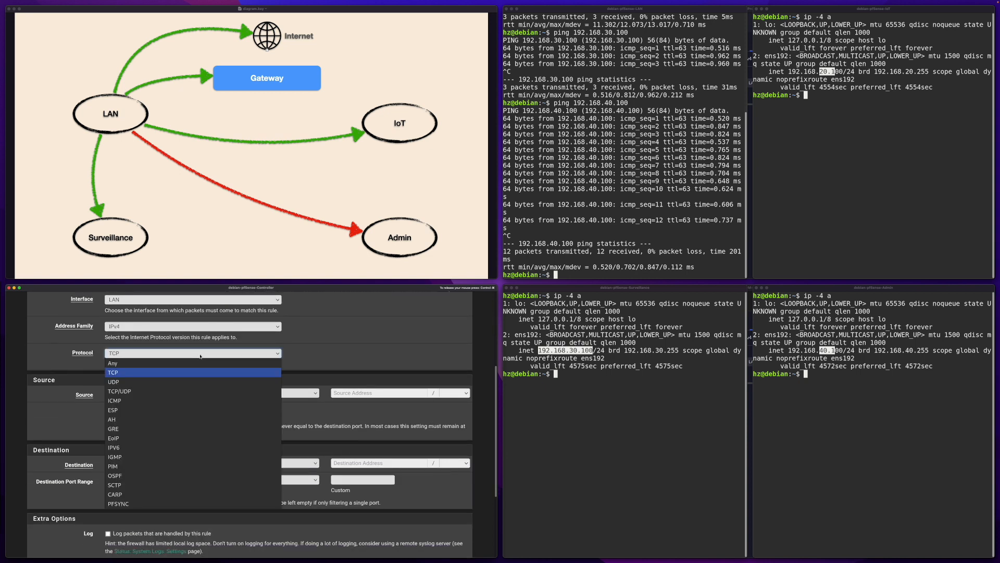
{"action": "left_click", "coordinate": [160, 366]}
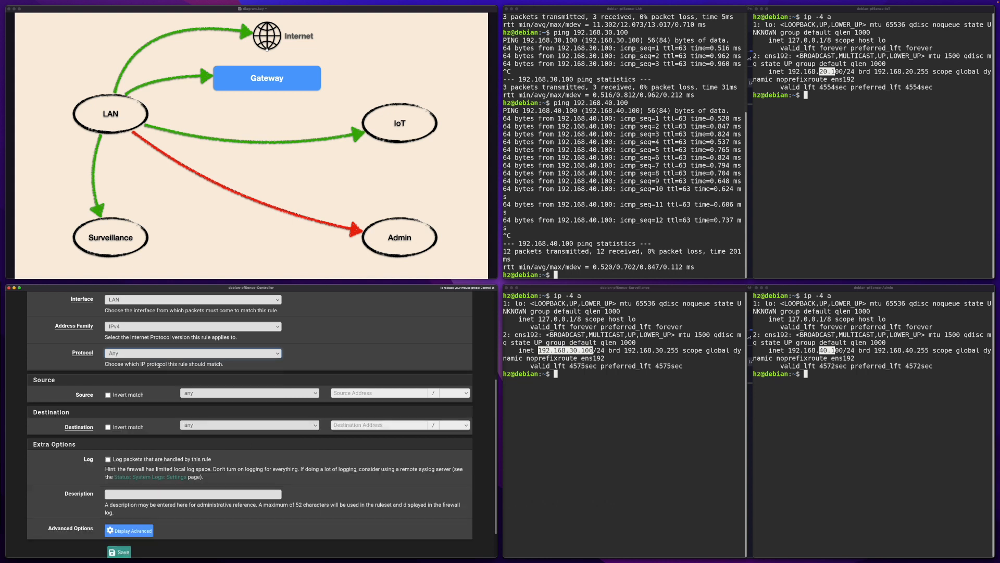
Keep the block rule's source as any and set its destination to ADMIN net
{"action": "left_click", "coordinate": [206, 394]}
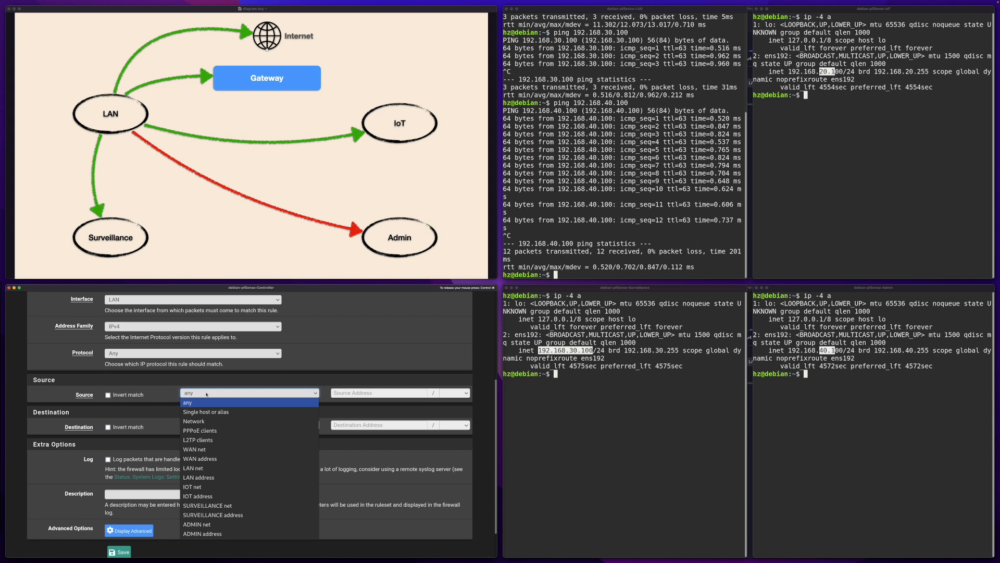
{"action": "left_click", "coordinate": [206, 394]}
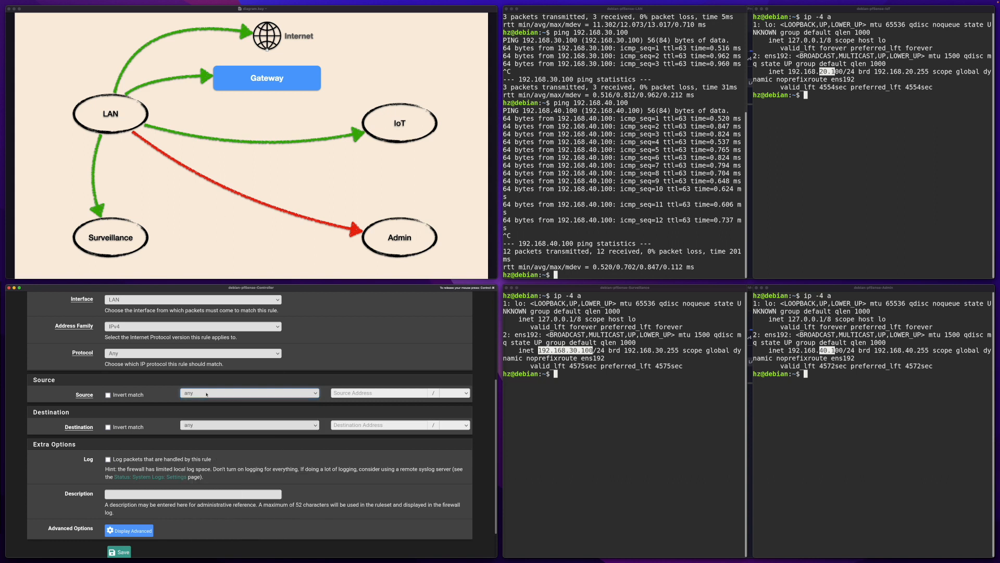
{"action": "left_click", "coordinate": [212, 427]}
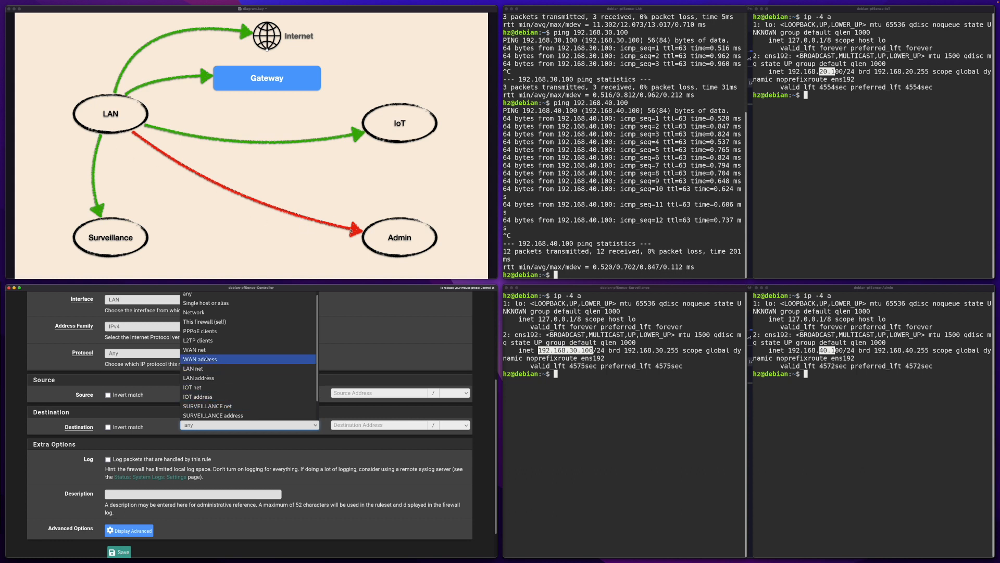
{"action": "scroll", "coordinate": [211, 360], "scroll_direction": "down", "scroll_amount": 2}
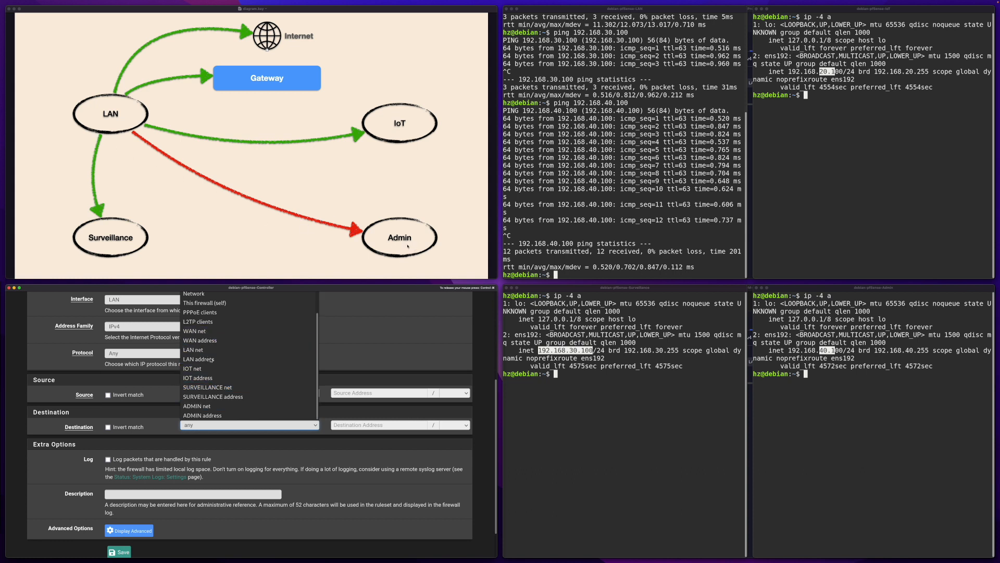
{"action": "left_click", "coordinate": [209, 407]}
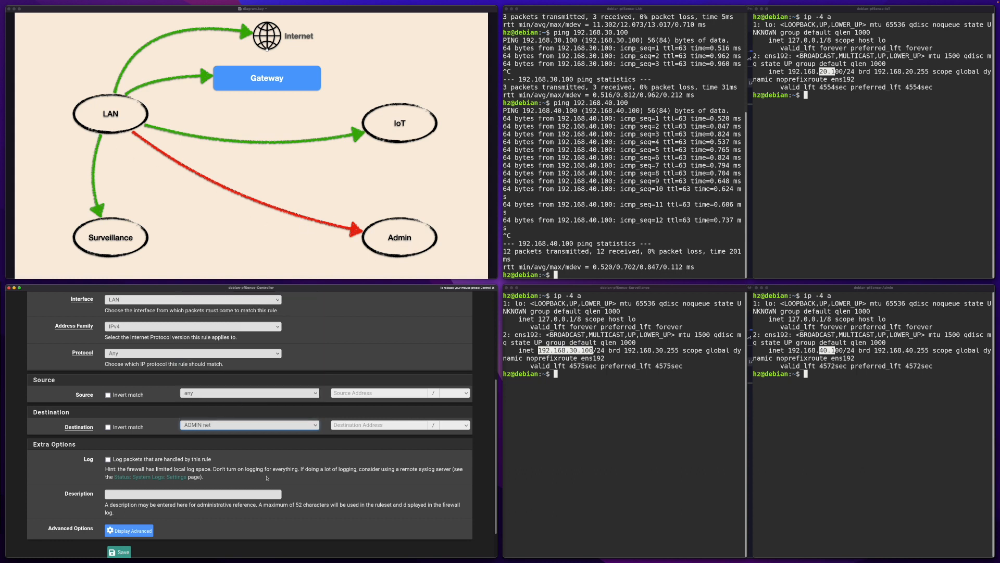
{"action": "scroll", "coordinate": [267, 477], "scroll_direction": "down", "scroll_amount": 1}
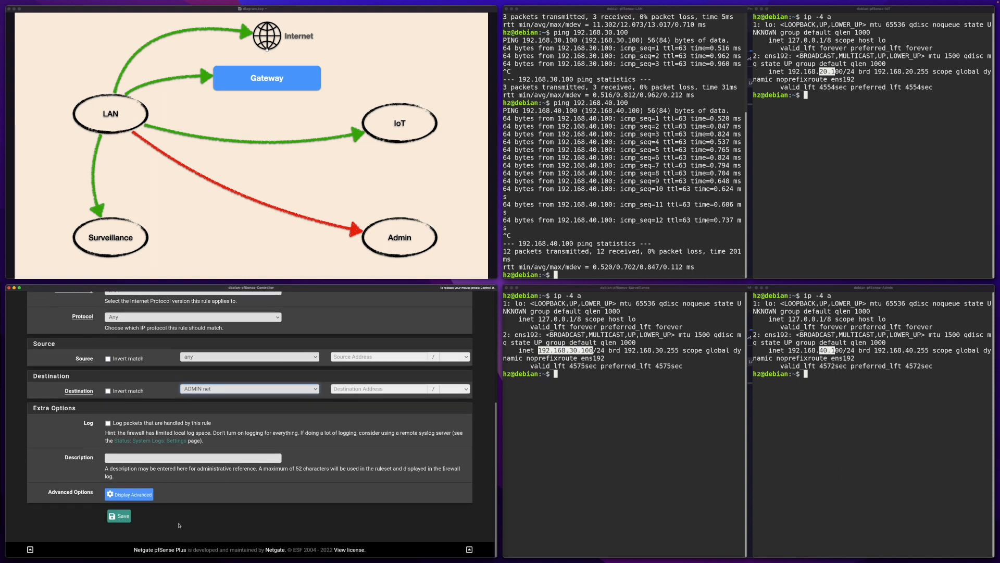
Save the rule blocking ADMIN net and apply the pfSense firewall changes
{"action": "left_click", "coordinate": [122, 518]}
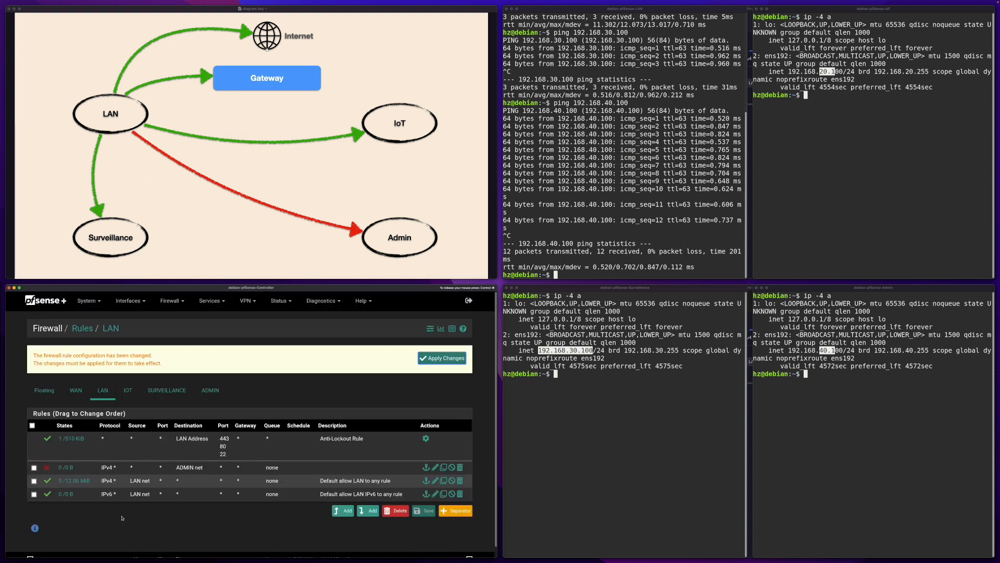
{"action": "left_click", "coordinate": [437, 359]}
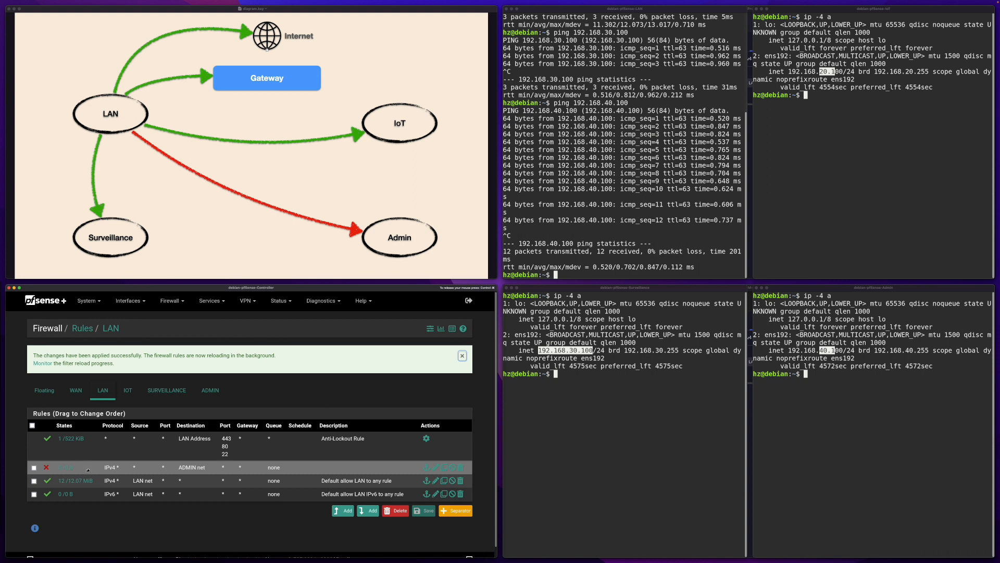
{"action": "mouse_move", "coordinate": [75, 485]}
From the pfSense LAN client, repeat the ping to the Admin client at 192.168.40.100
{"action": "left_click", "coordinate": [680, 229]}
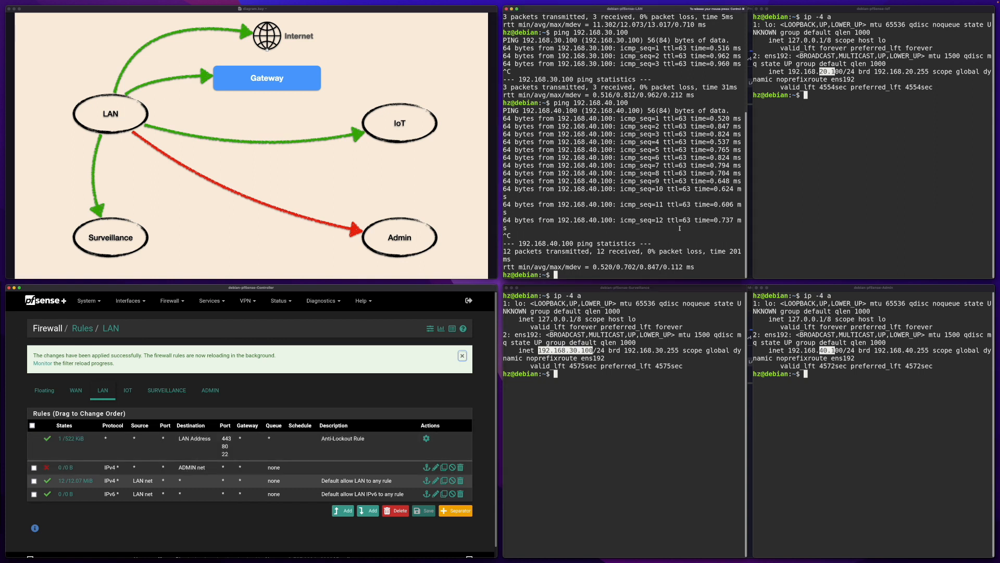
{"action": "key", "text": "Up"}
{"action": "key", "text": "Return"}
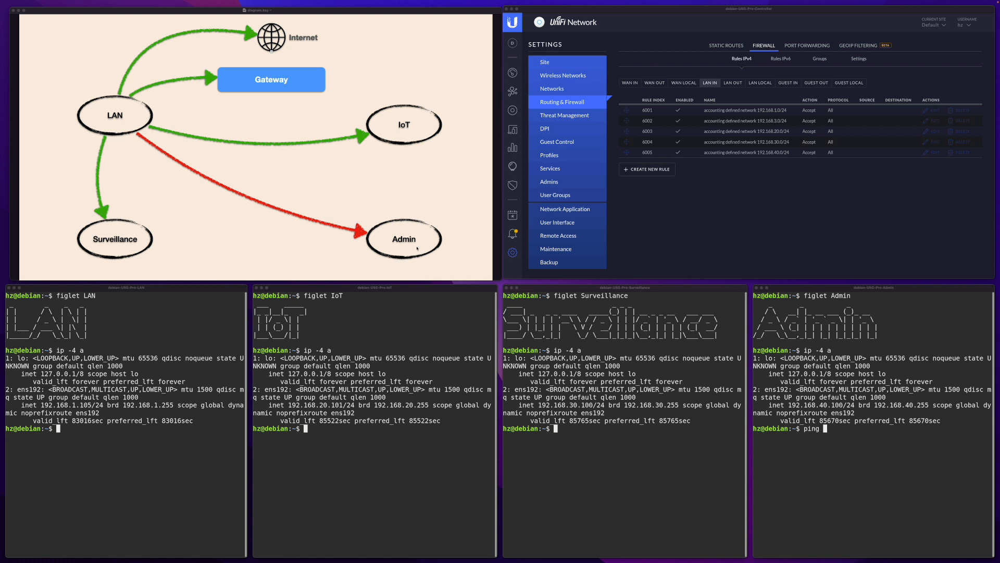
Review the USG-Pro's predefined IPv4 firewall rules for LAN IN and LAN OUT
{"action": "left_click", "coordinate": [714, 86]}
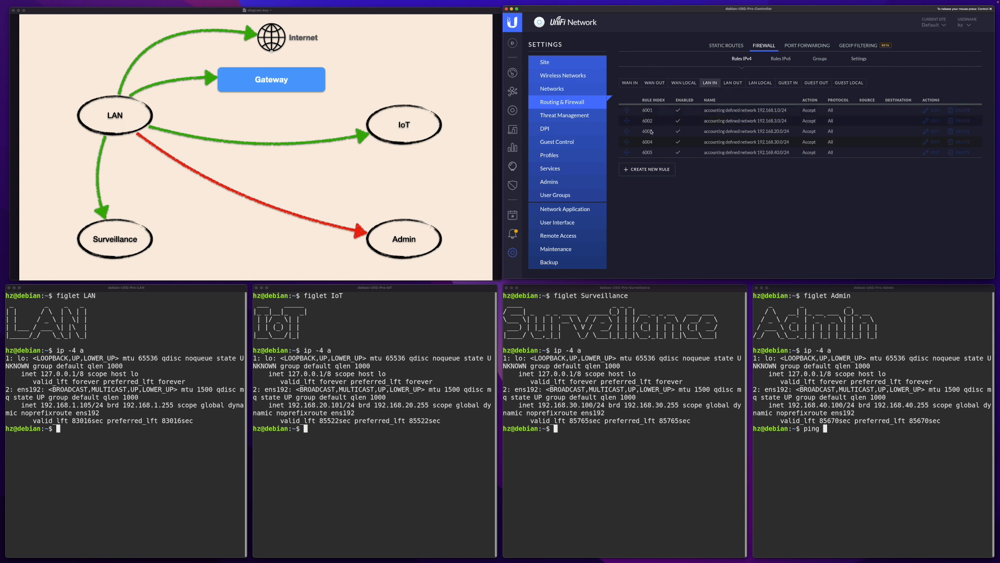
{"action": "left_click", "coordinate": [732, 85]}
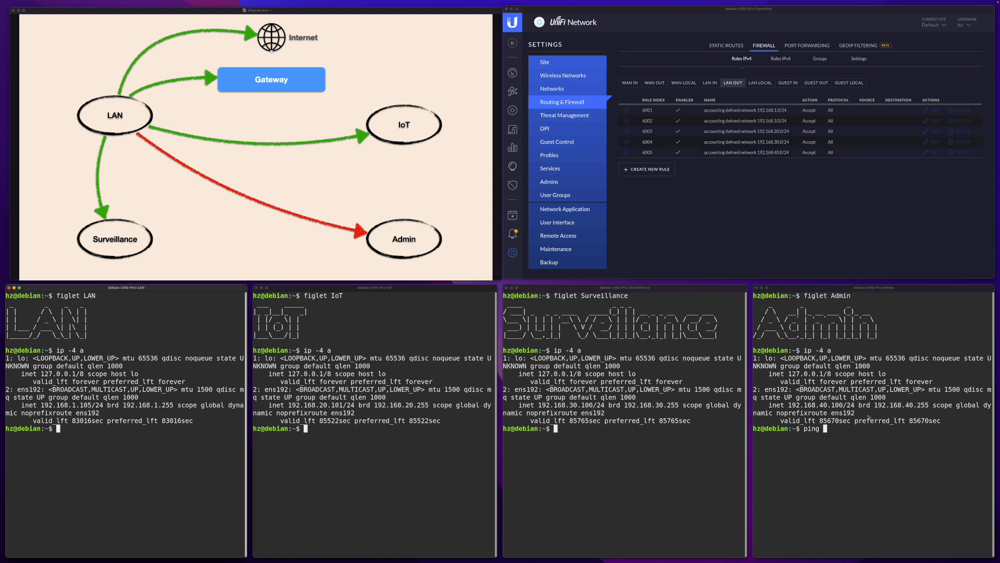
From the USG-Pro's LAN client, ping the Admin client at 192.168.40.100 and stop after several replies
{"action": "left_click", "coordinate": [868, 418]}
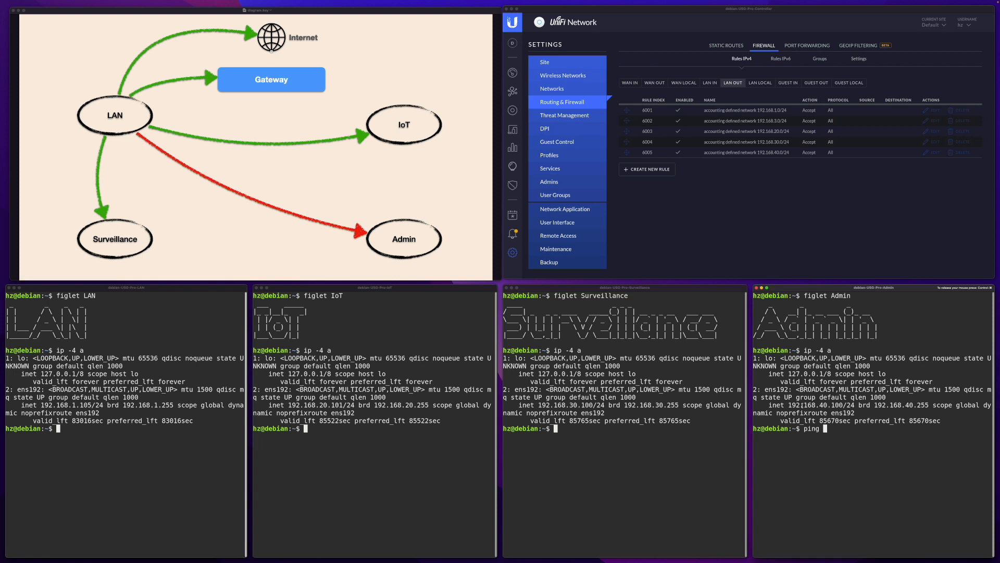
{"action": "left_click_drag", "start_coordinate": [789, 405], "coordinate": [846, 405]}
{"action": "left_click", "coordinate": [188, 470]}
{"action": "type", "text": "ping 192.168.400.100"}
{"action": "key", "text": "Return"}
{"action": "type", "text": "ping 192.168.40.100"}
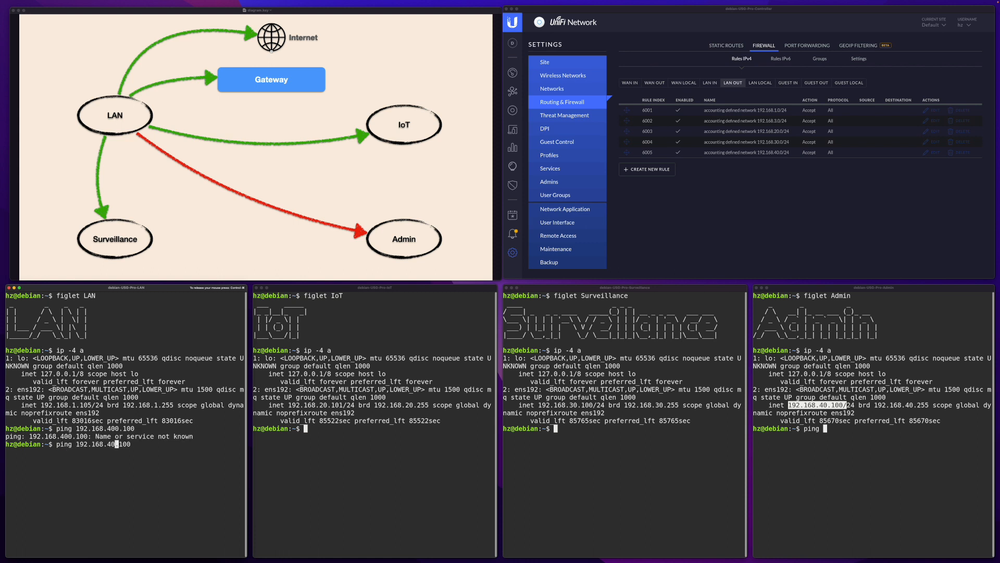
{"action": "key", "text": "Return"}
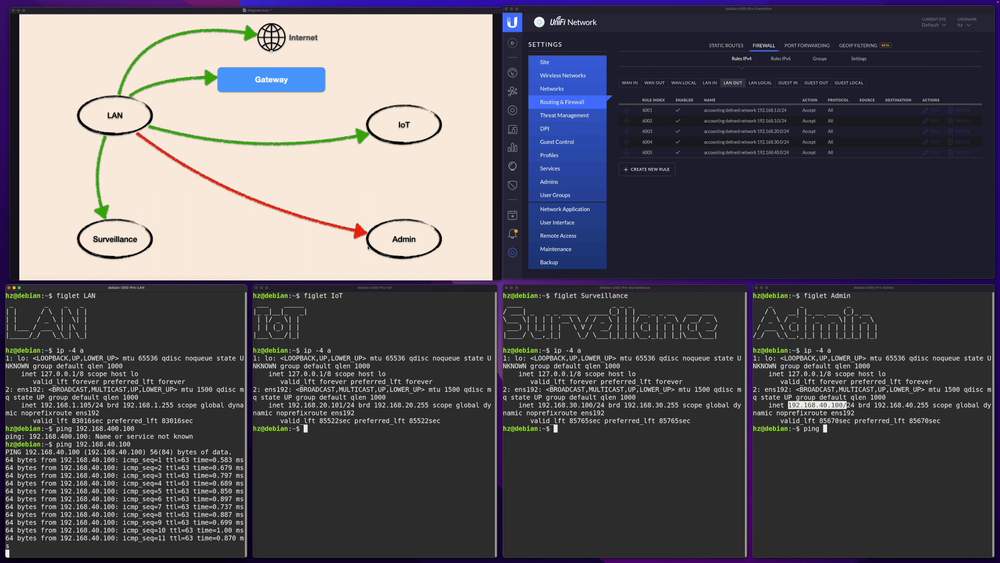
{"action": "key", "text": "ctrl+c"}
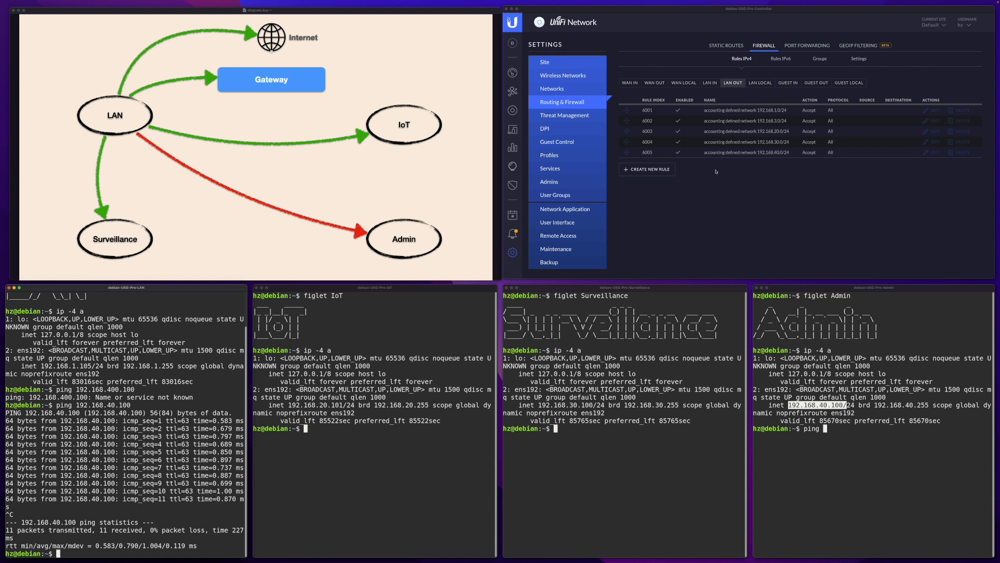
Return to the USG-Pro's LAN IN rules, and open the firewall groups
{"action": "left_click", "coordinate": [217, 327]}
{"action": "left_click", "coordinate": [710, 84]}
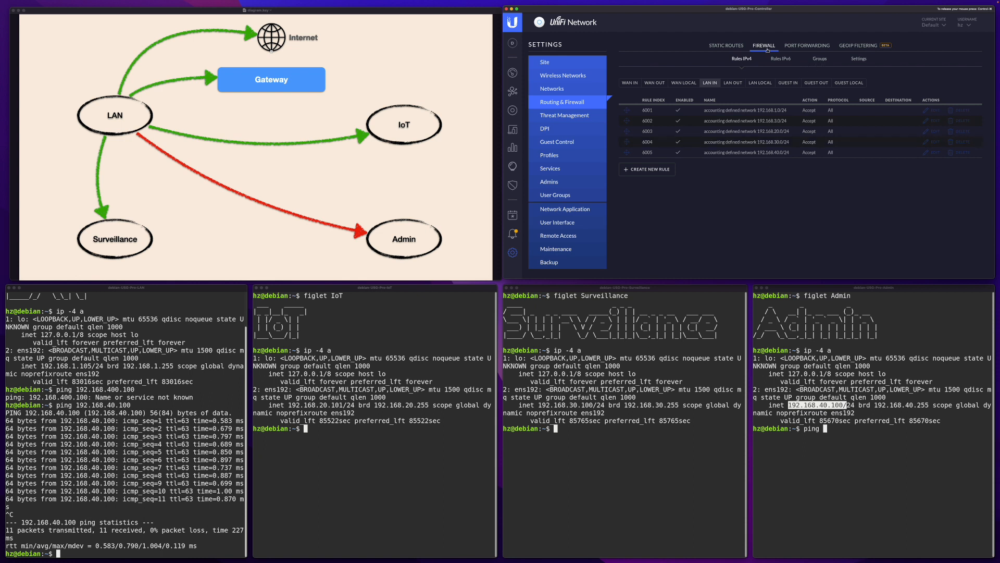
{"action": "left_click", "coordinate": [819, 62]}
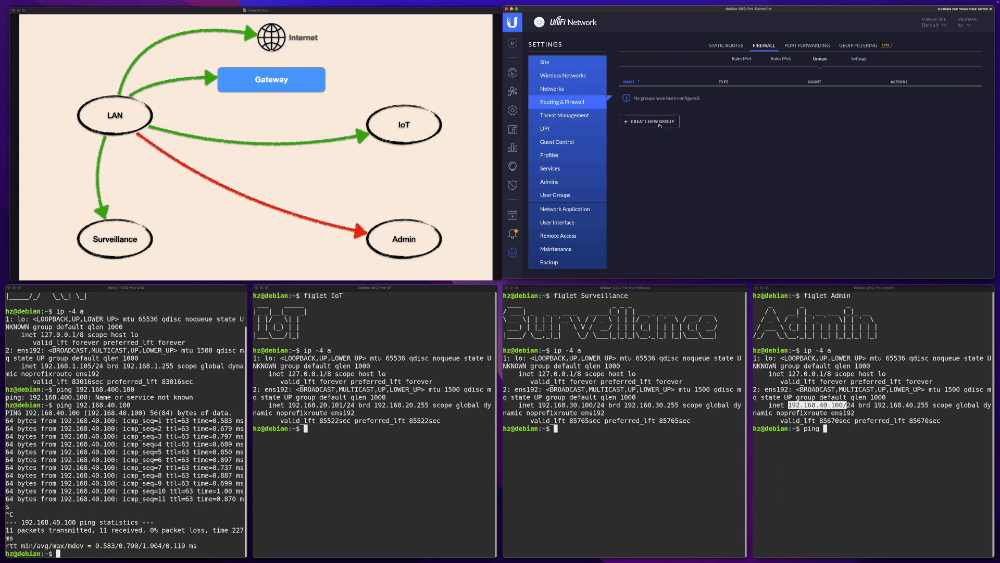
Switch to Wikipedia's Private network page and read the CIDR blocks of the private IPv4 address ranges
{"action": "key", "text": "super+Tab"}
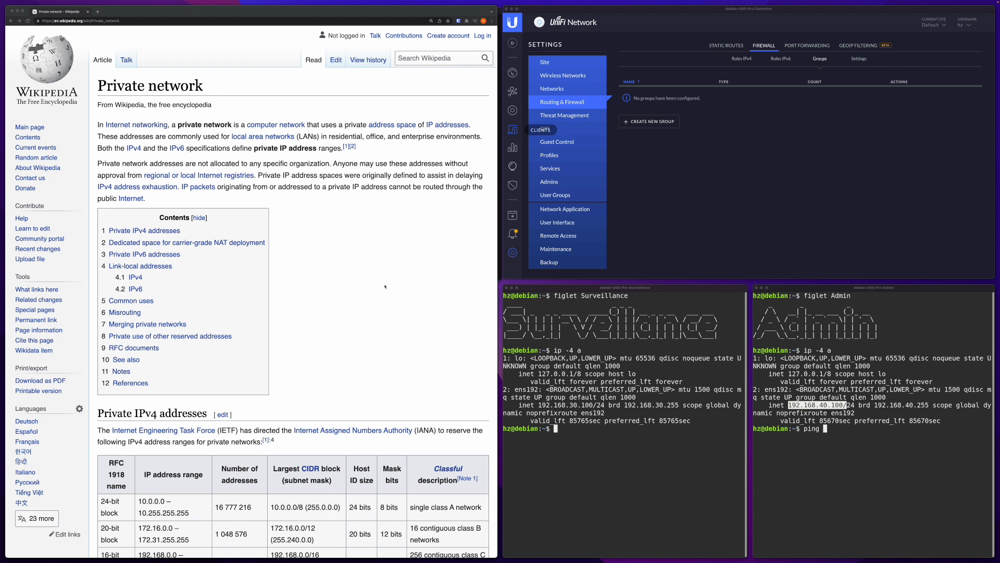
{"action": "scroll", "coordinate": [278, 308], "scroll_direction": "down", "scroll_amount": 5}
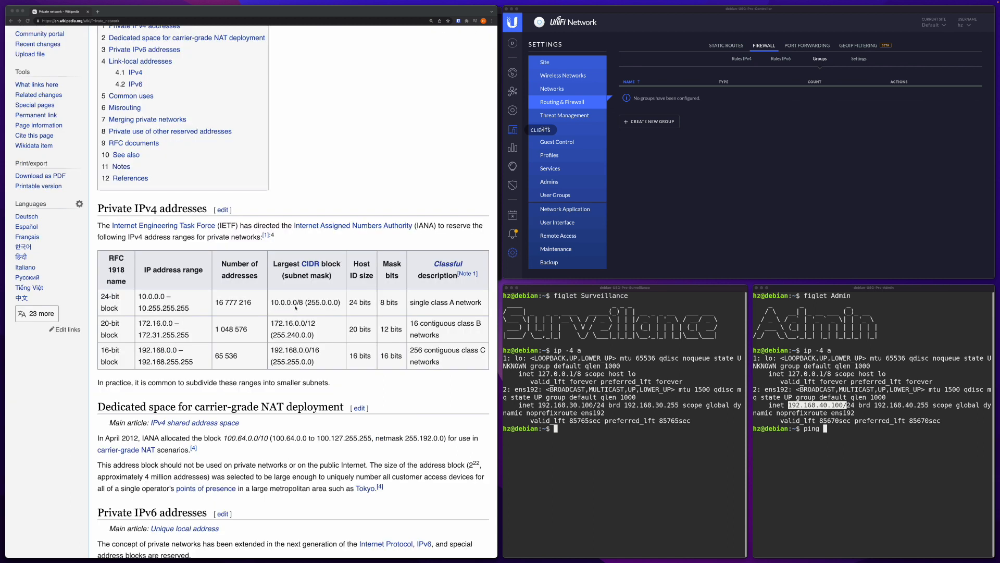
{"action": "left_click", "coordinate": [292, 308]}
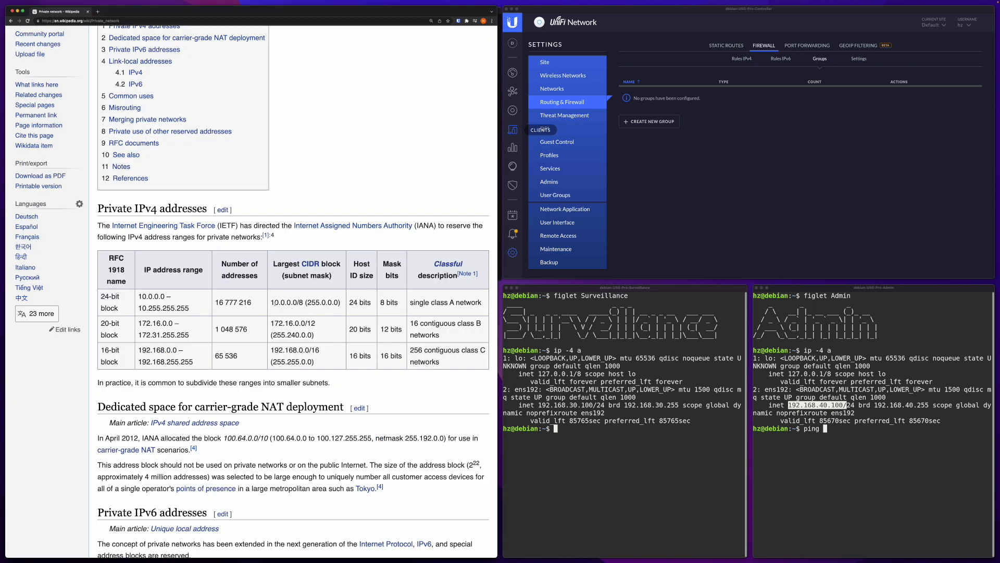
{"action": "left_click_drag", "start_coordinate": [271, 302], "coordinate": [318, 360]}
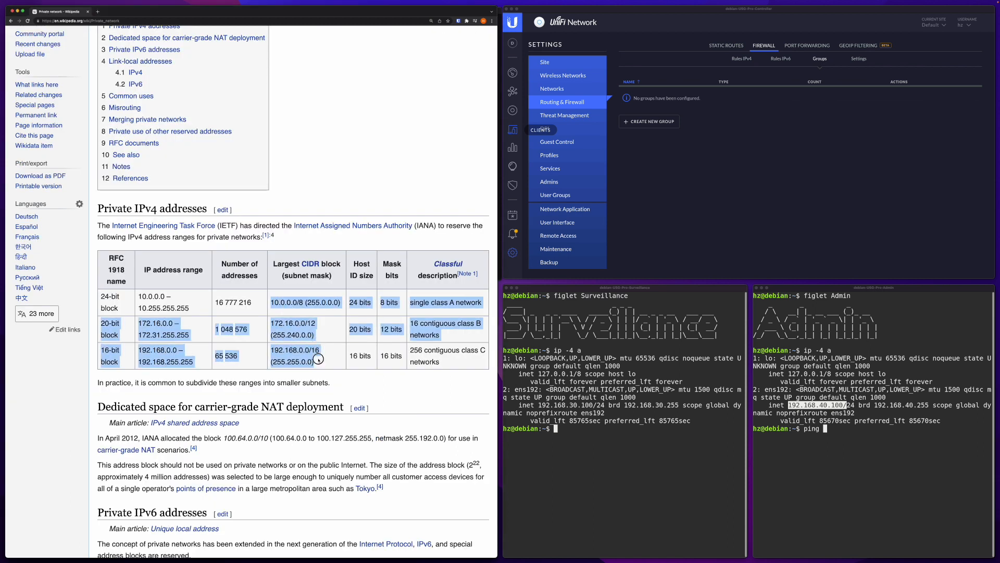
{"action": "left_click", "coordinate": [318, 360]}
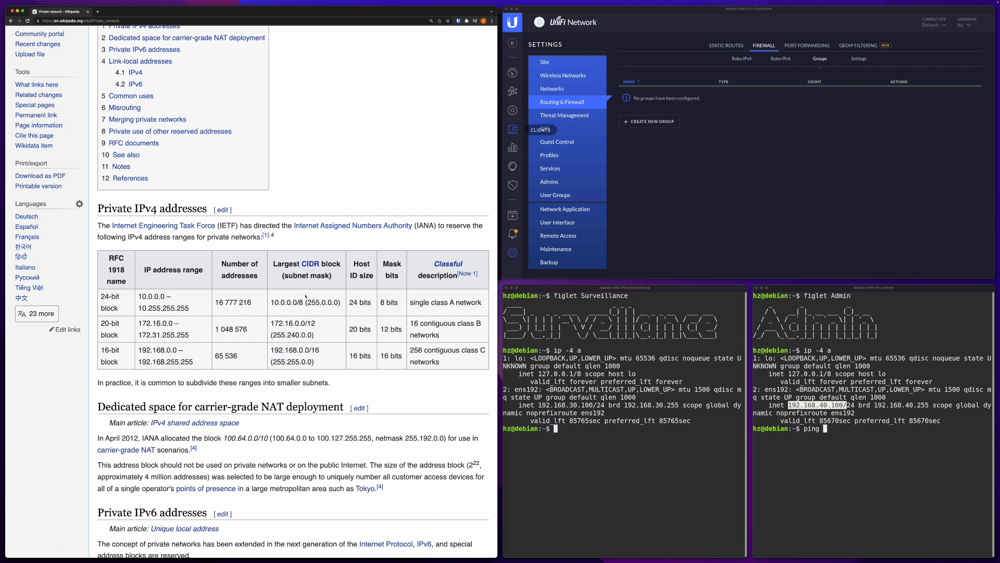
Create and save an IPv4 address group named RFC1918 containing 10.0.0.0/8, 172.16.0.0/12 and 192.168.0.0/16
{"action": "left_click", "coordinate": [732, 207]}
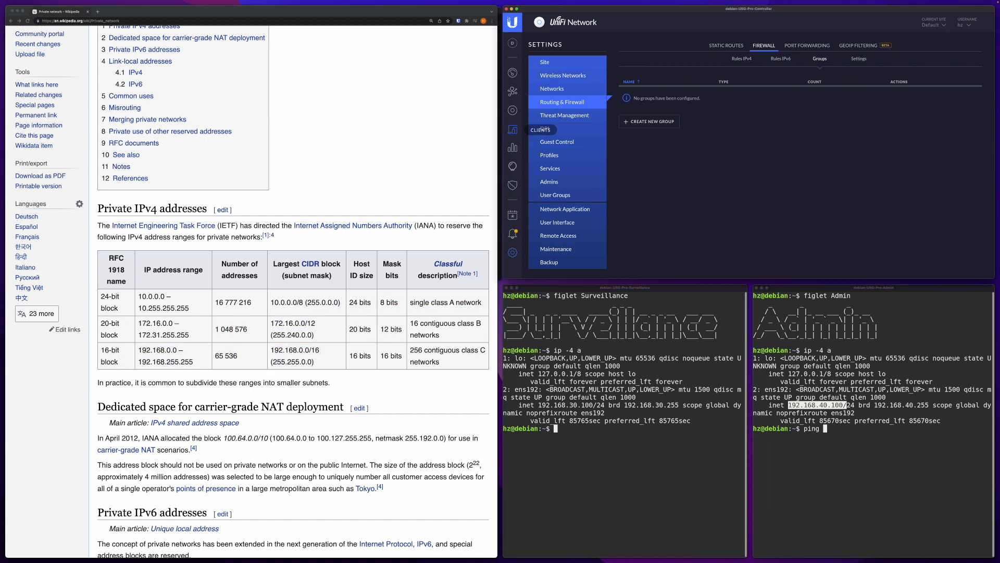
{"action": "left_click", "coordinate": [649, 122]}
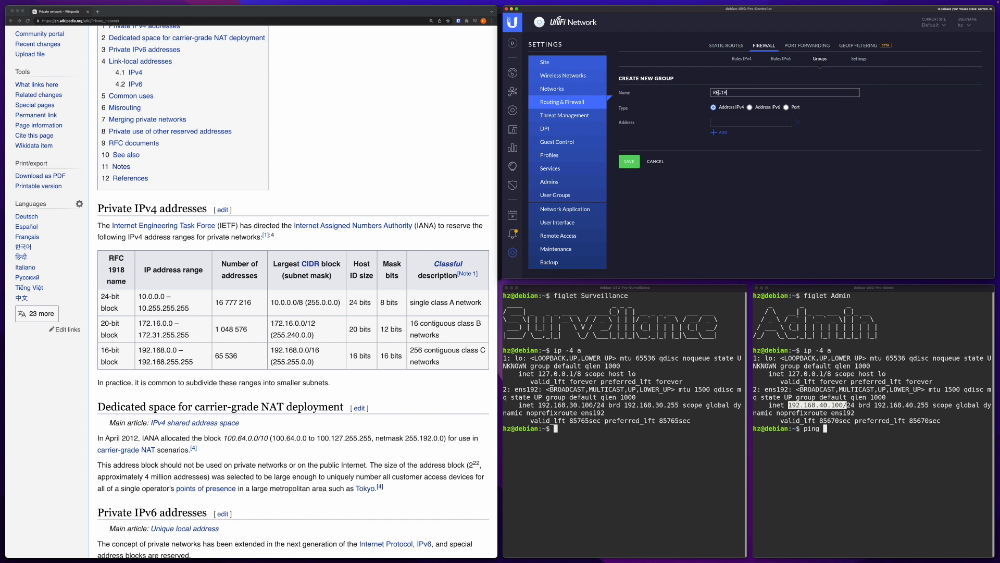
{"action": "key", "text": "Tab"}
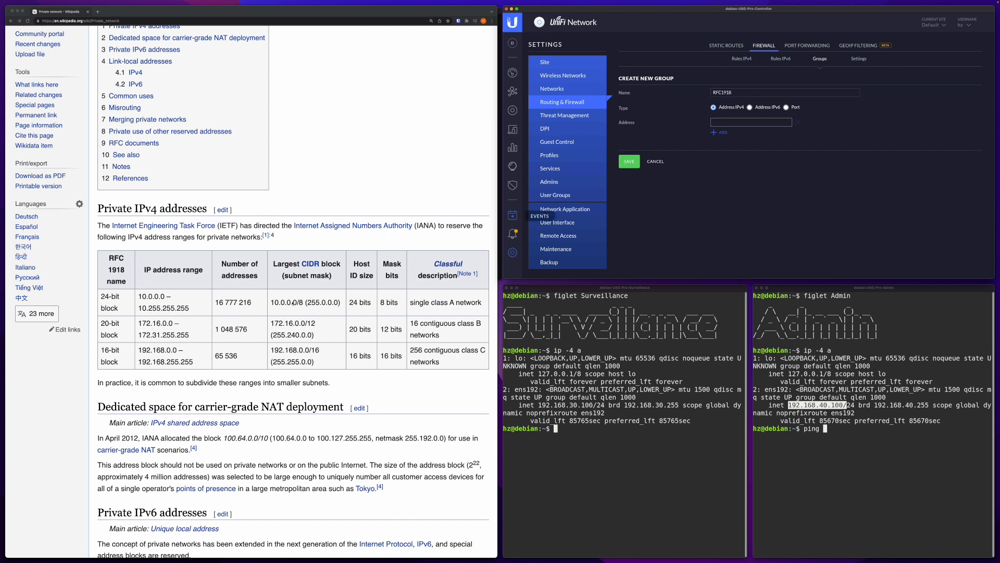
{"action": "type", "text": "10.0.0.0/8"}
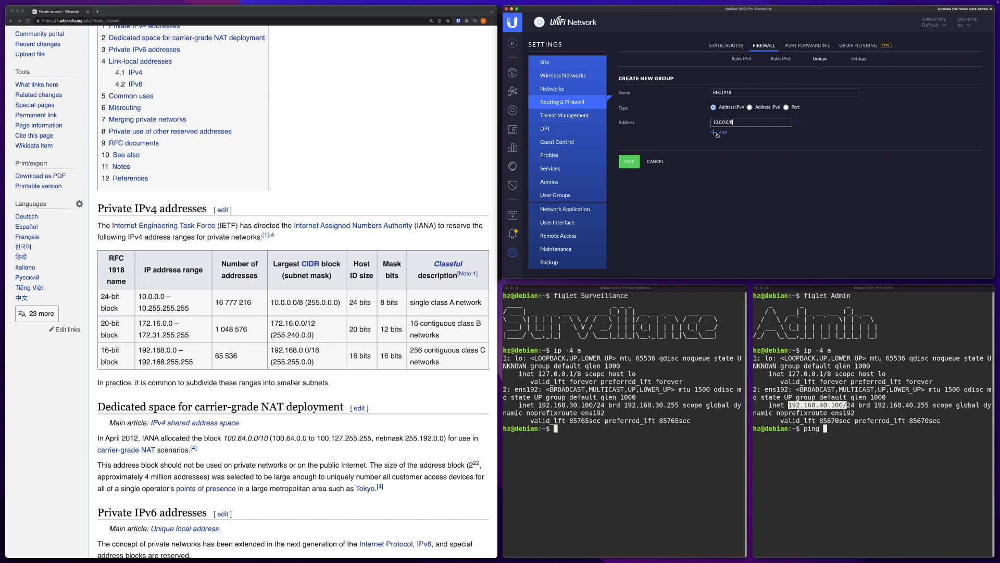
{"action": "left_click", "coordinate": [715, 133]}
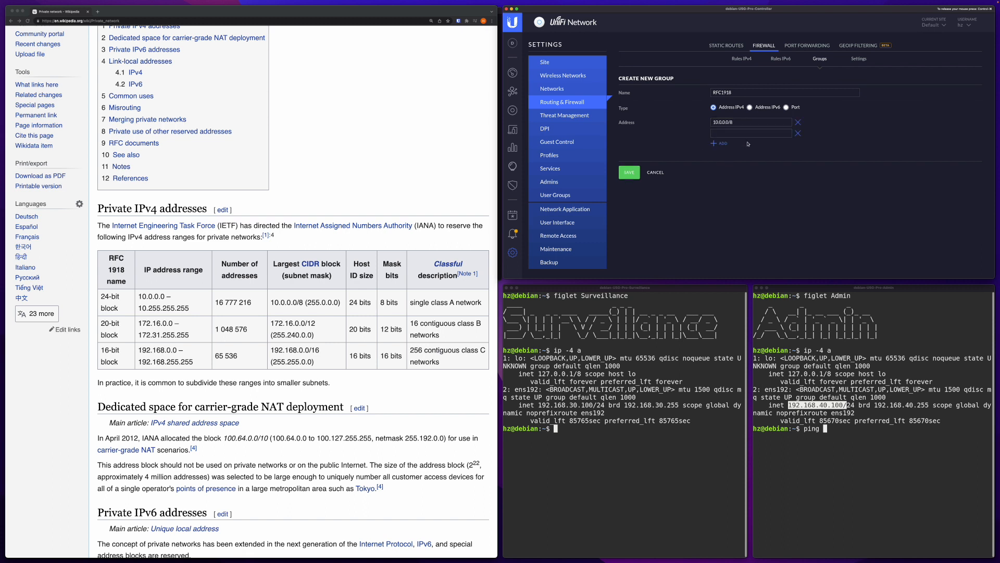
{"action": "type", "text": "172.16.0.0/12"}
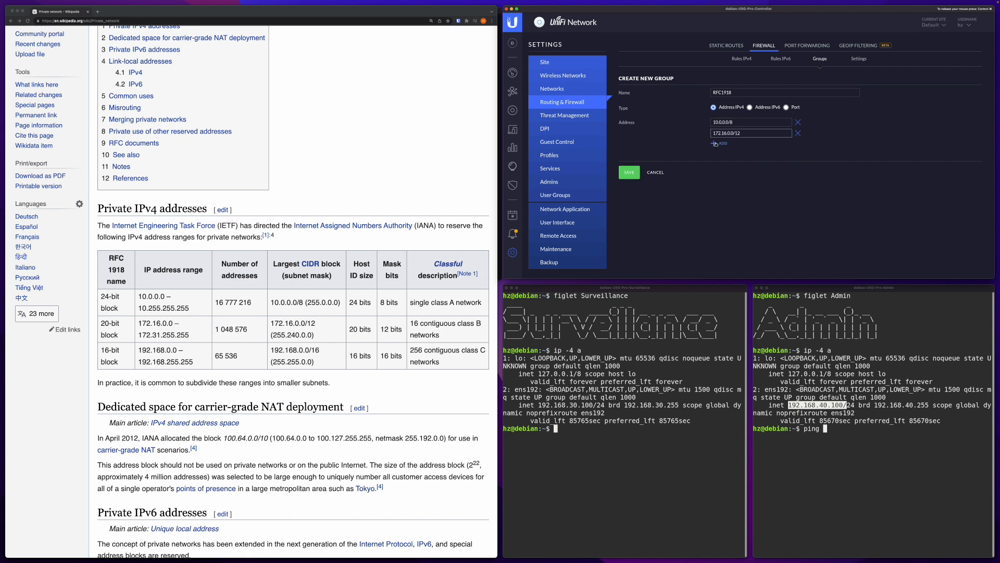
{"action": "left_click", "coordinate": [715, 143]}
{"action": "type", "text": "192.168.0.0/16"}
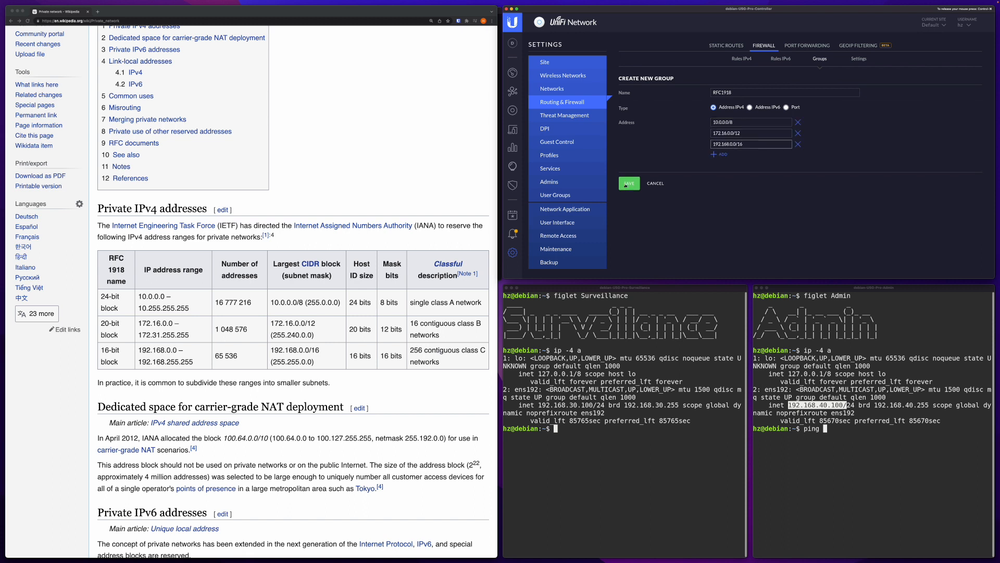
{"action": "left_click", "coordinate": [627, 184]}
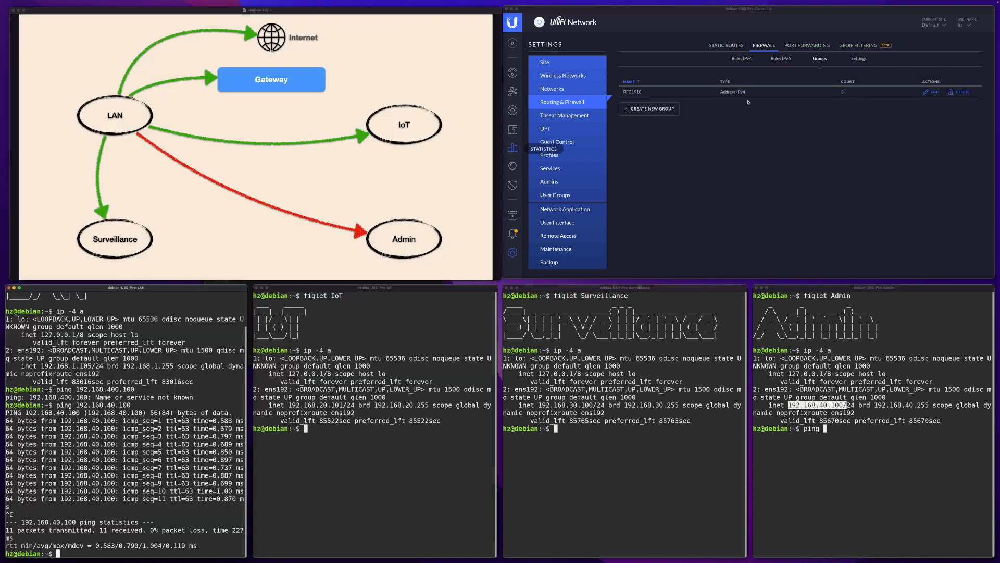
Start a new LAN IN rule named Block Private Networks, keeping the Drop action and all protocols
{"action": "left_click", "coordinate": [744, 61]}
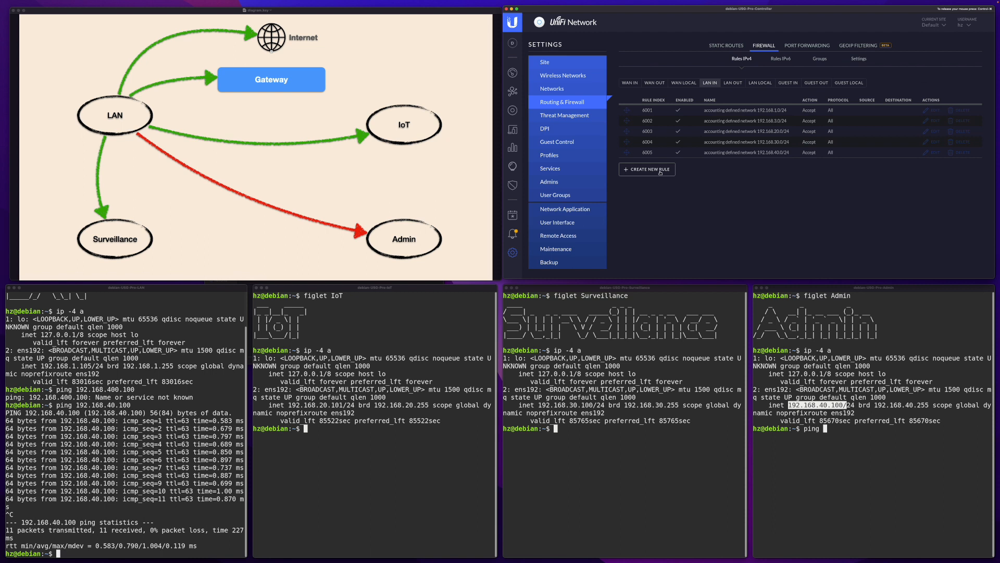
{"action": "left_click", "coordinate": [660, 172]}
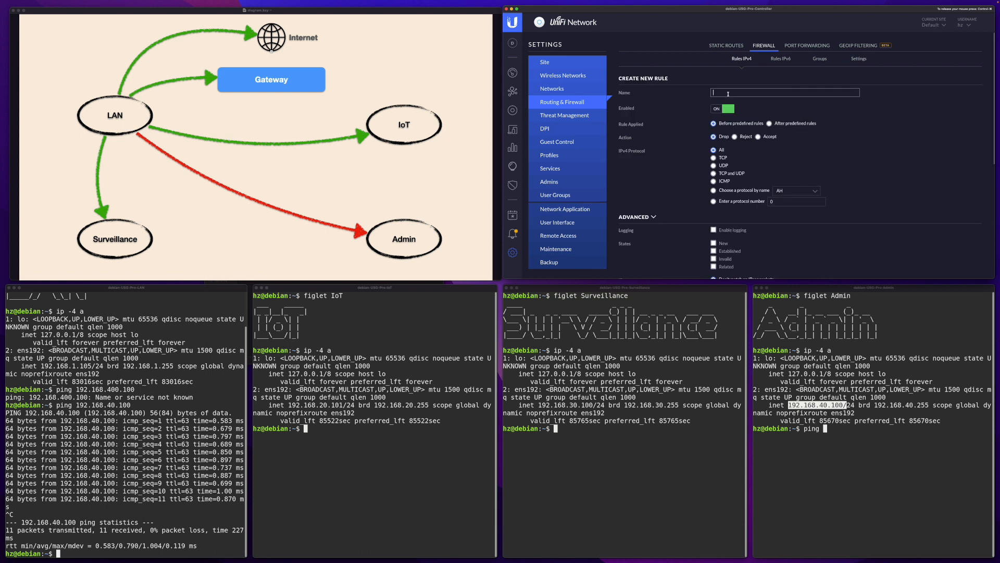
{"action": "type", "text": "Block Private Networks"}
{"action": "scroll", "coordinate": [723, 144], "scroll_direction": "down", "scroll_amount": 2}
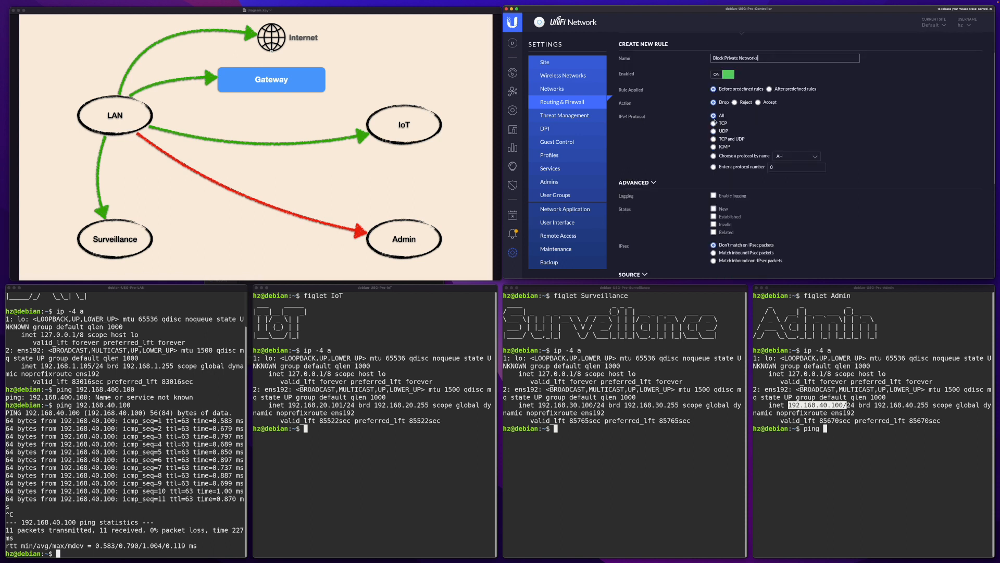
Set the rule's source and destination IPv4 address groups to RFC1918 and save the rule
{"action": "scroll", "coordinate": [757, 200], "scroll_direction": "down", "scroll_amount": 8}
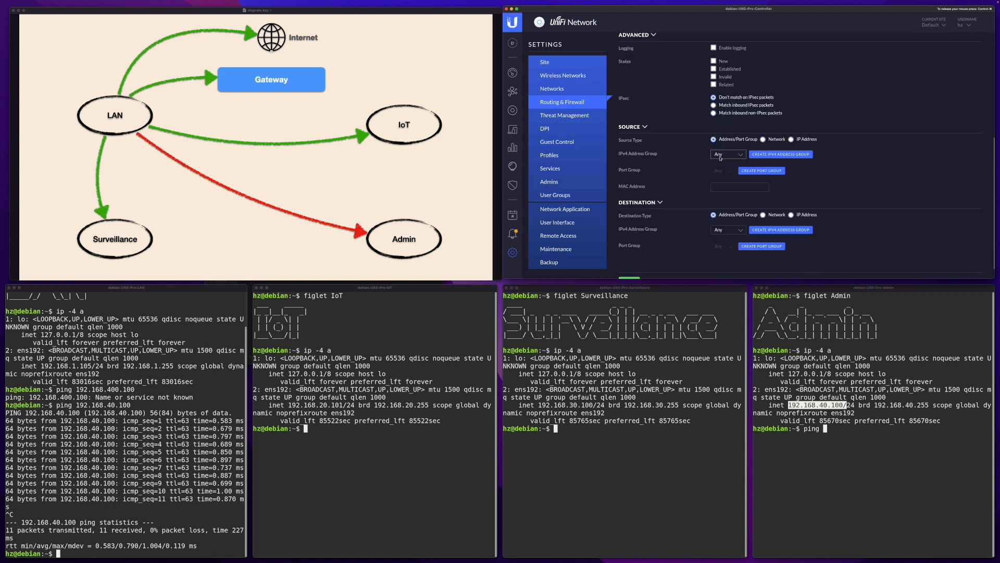
{"action": "left_click", "coordinate": [725, 154]}
{"action": "left_click", "coordinate": [723, 171]}
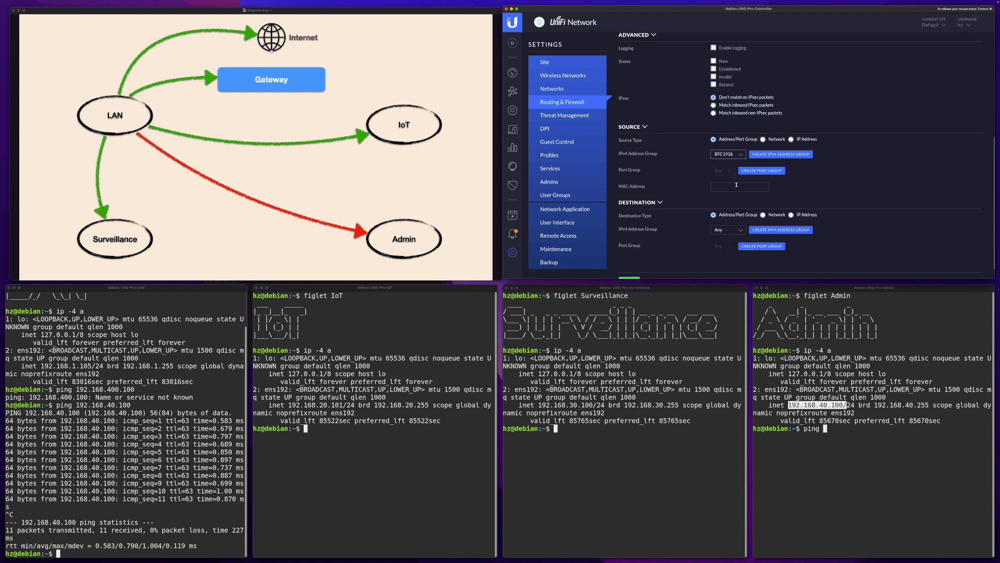
{"action": "left_click", "coordinate": [726, 231]}
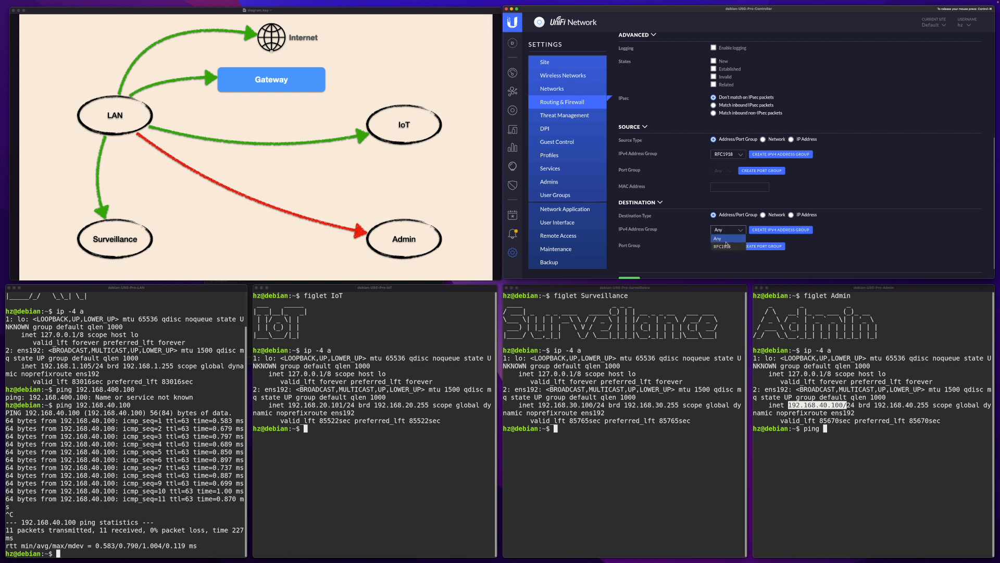
{"action": "left_click", "coordinate": [723, 246]}
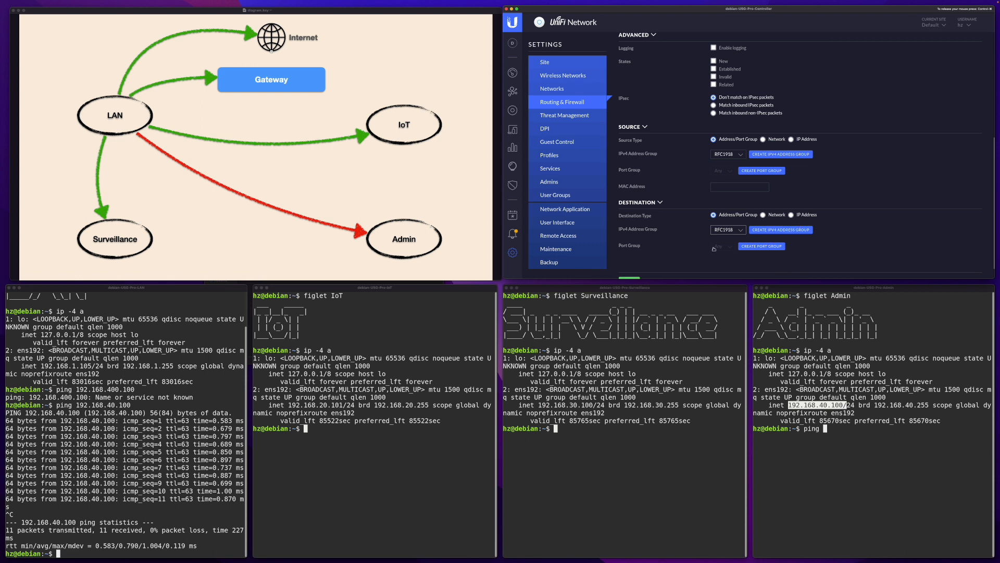
{"action": "scroll", "coordinate": [715, 249], "scroll_direction": "down", "scroll_amount": 1}
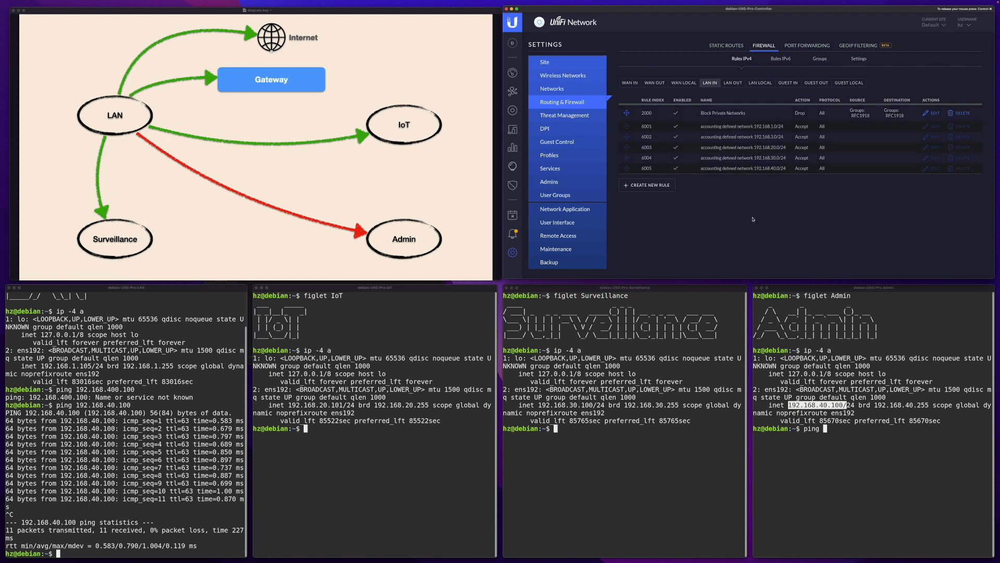
From the USG-Pro's LAN client, ping 192.168.40.100 again to test the Block Private Networks rule
{"action": "left_click", "coordinate": [159, 406]}
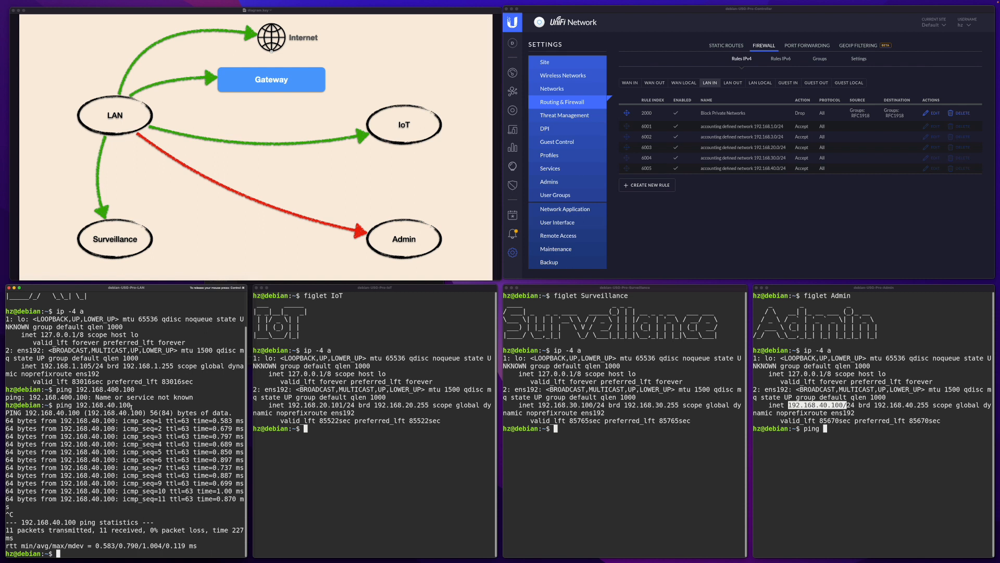
{"action": "key", "text": "Up"}
{"action": "key", "text": "Return"}
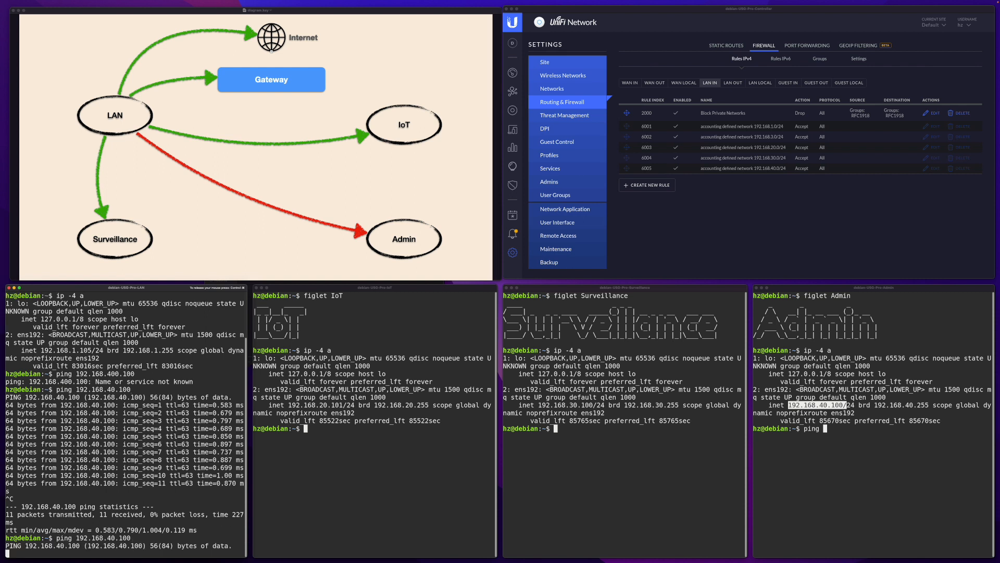
Stop the running ping on the LAN client and ping the IoT client at 192.168.20.101
{"action": "key", "text": "ctrl+c"}
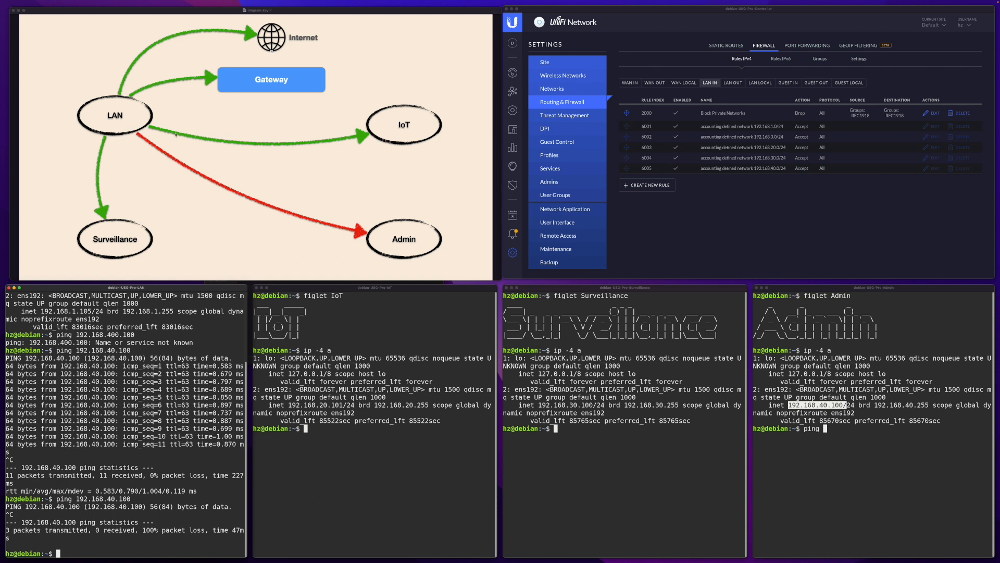
{"action": "left_click", "coordinate": [149, 412]}
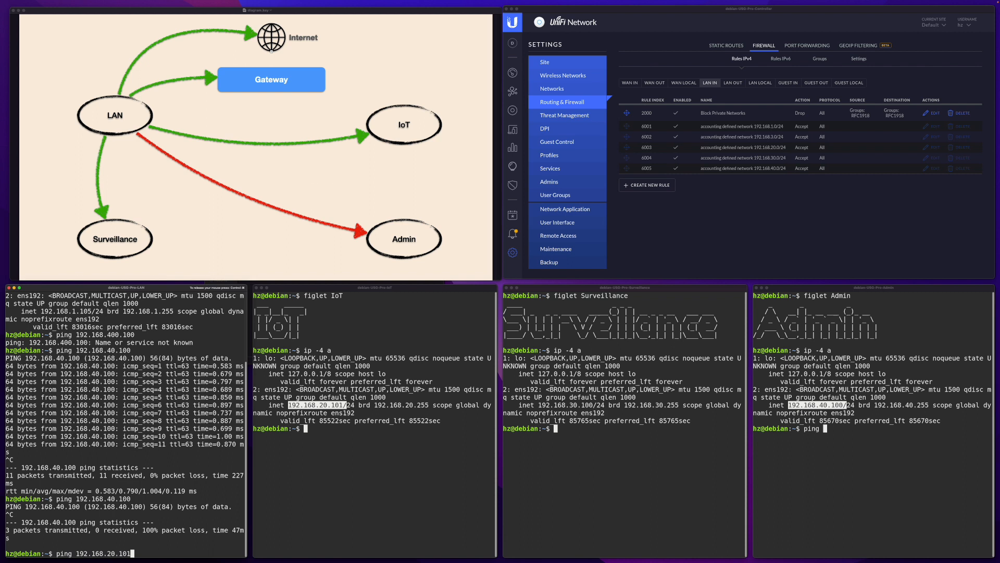
{"action": "key", "text": "Return"}
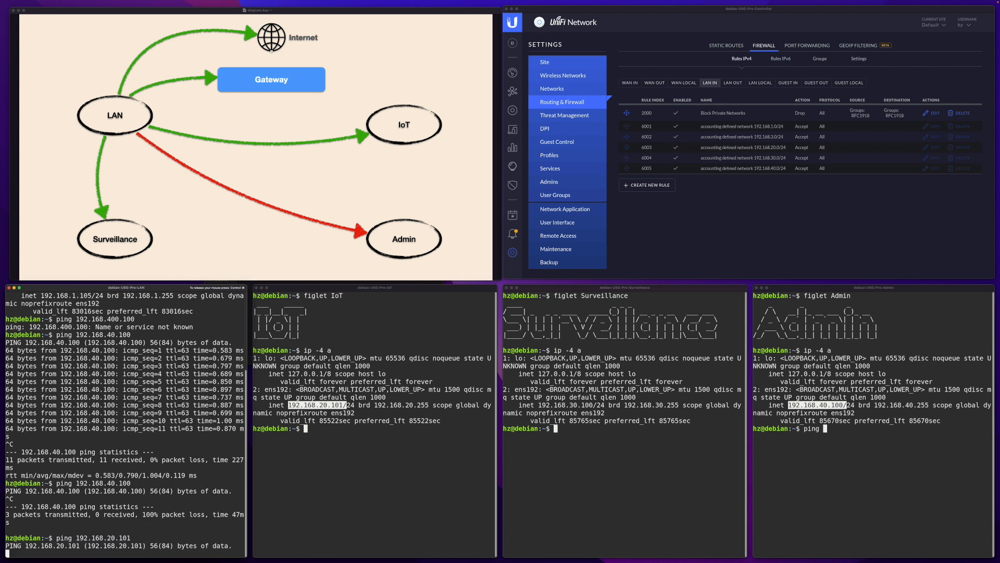
Start a new LAN IN rule named Allow LAN to IoT with the Accept action
{"action": "left_click", "coordinate": [693, 224]}
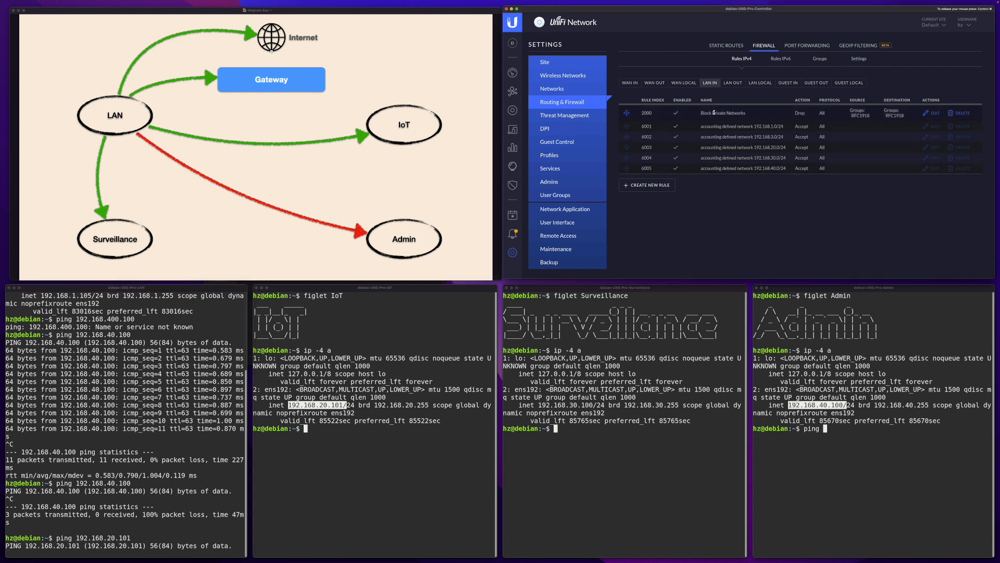
{"action": "key", "text": "ctrl+super"}
{"action": "left_click", "coordinate": [648, 185]}
{"action": "type", "text": "Allow LAN to IoT"}
{"action": "left_click", "coordinate": [758, 137]}
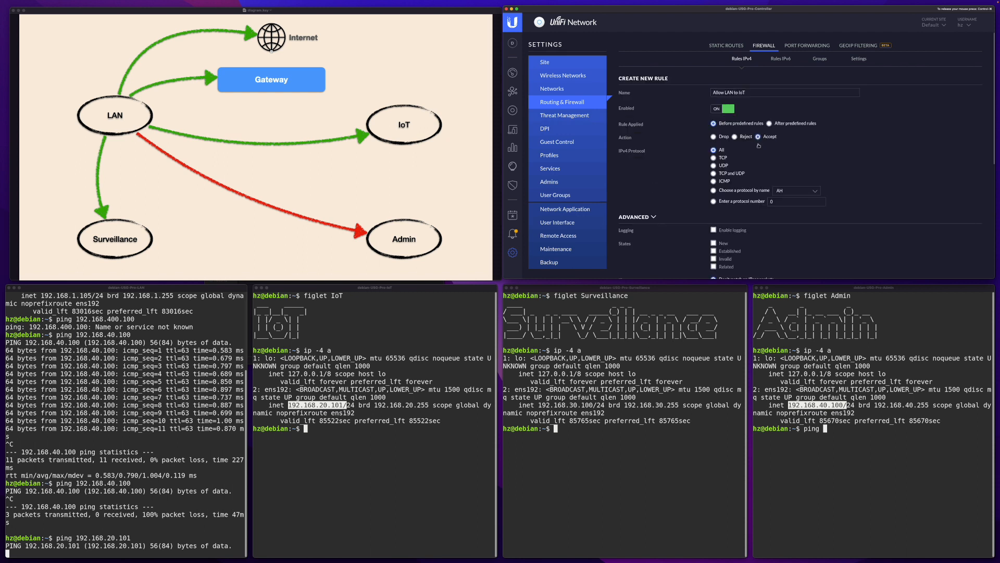
Match the rule by network, with LAN as the source and IOT as the destination
{"action": "scroll", "coordinate": [766, 162], "scroll_direction": "down", "scroll_amount": 5}
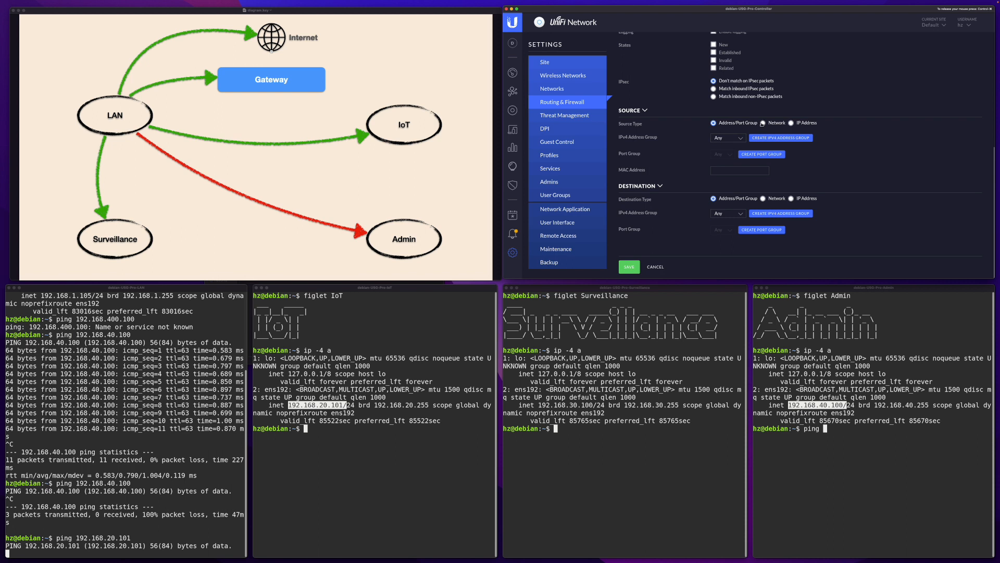
{"action": "left_click", "coordinate": [763, 123]}
{"action": "left_click", "coordinate": [725, 157]}
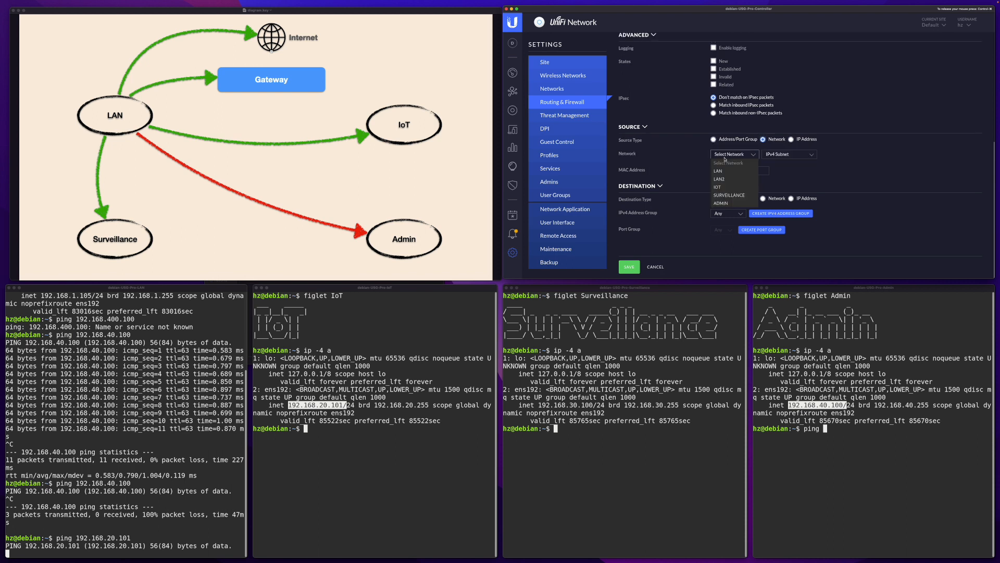
{"action": "left_click", "coordinate": [721, 171]}
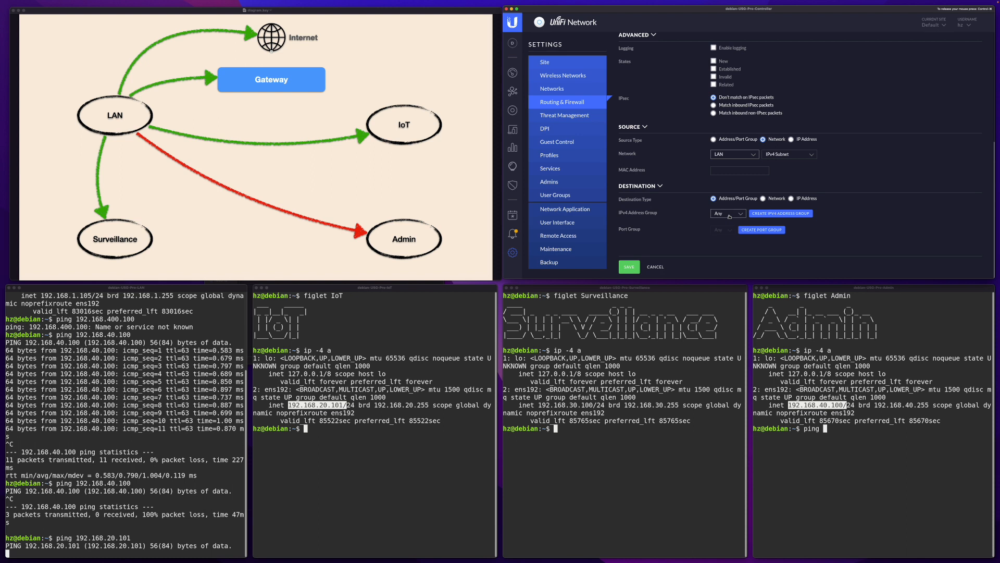
{"action": "left_click", "coordinate": [764, 199]}
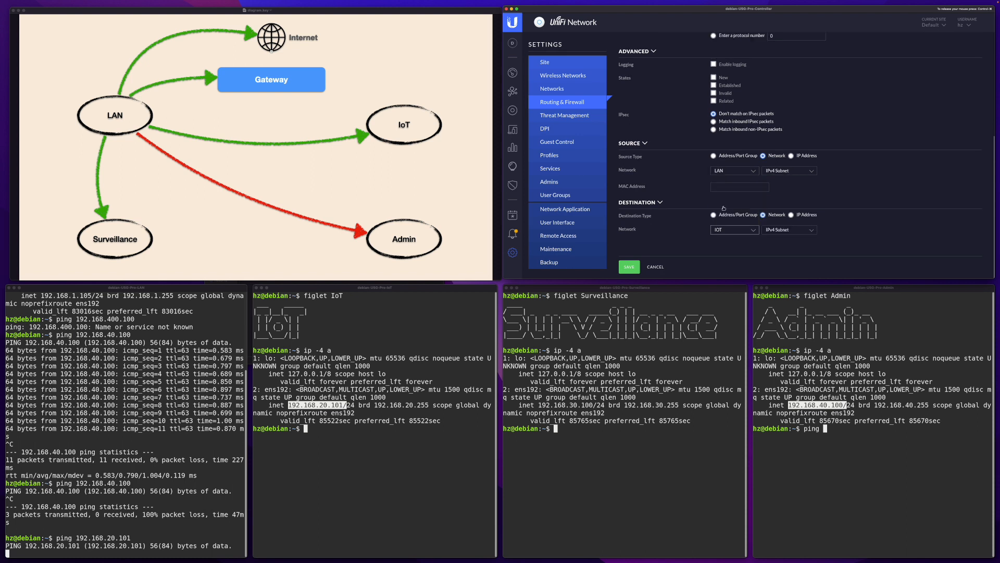
Save the Allow LAN to IoT rule and move it above Block Private Networks
{"action": "left_click", "coordinate": [629, 266]}
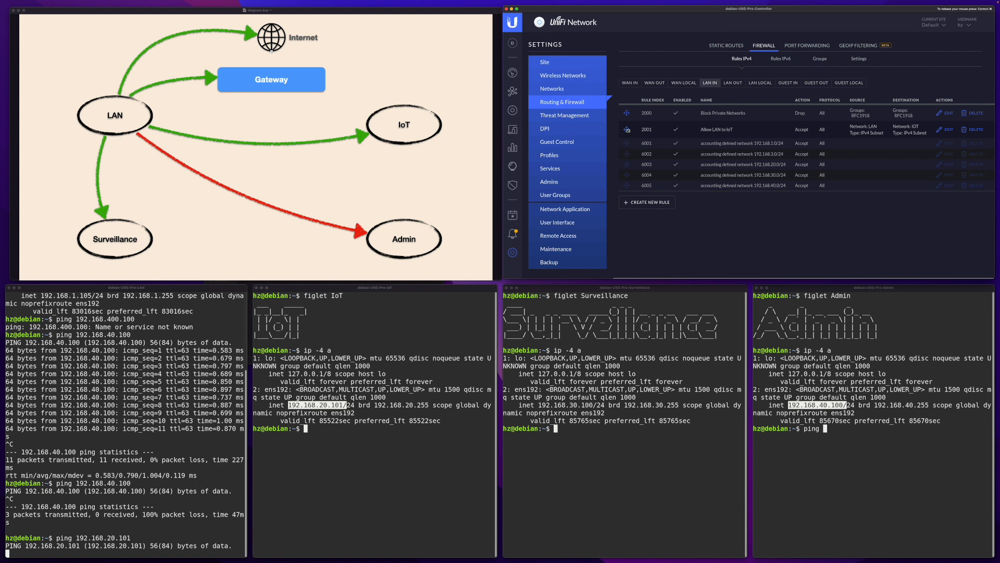
{"action": "left_click_drag", "start_coordinate": [627, 129], "coordinate": [628, 111]}
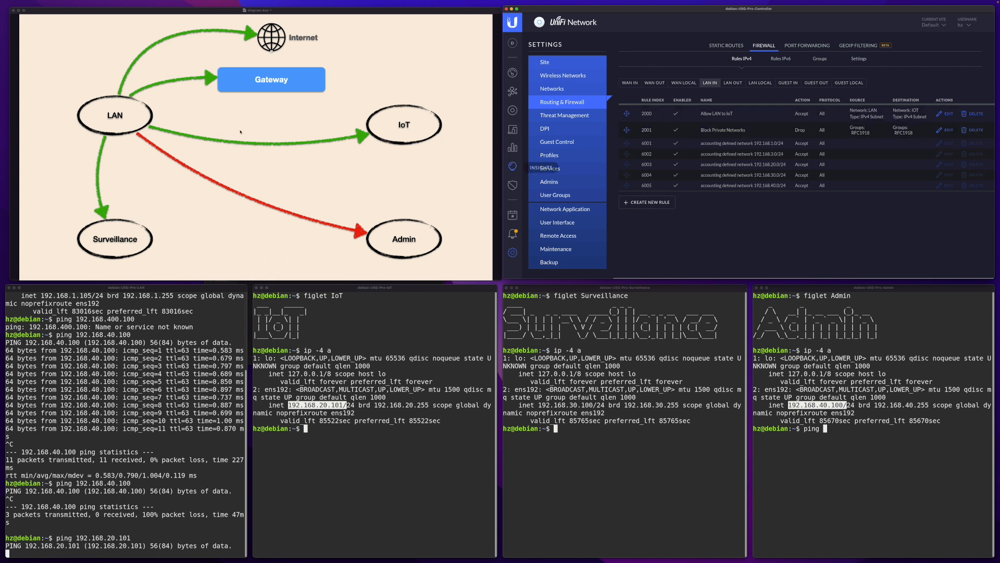
{"action": "left_click", "coordinate": [162, 396]}
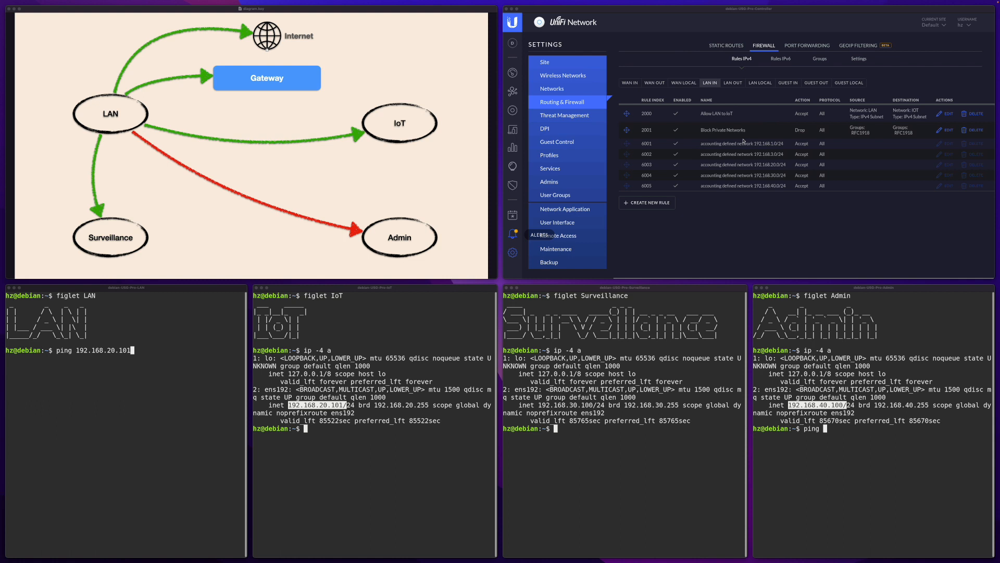
Start another LAN IN rule named Allow Established and Related Traffic with the Accept action
{"action": "left_click", "coordinate": [653, 205]}
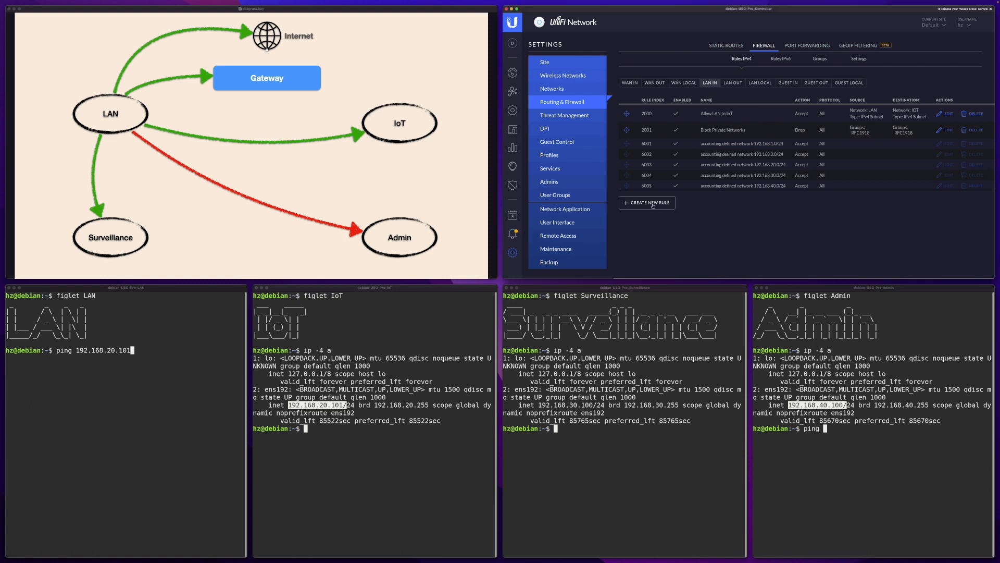
{"action": "left_click", "coordinate": [653, 205]}
{"action": "type", "text": "Allow"}
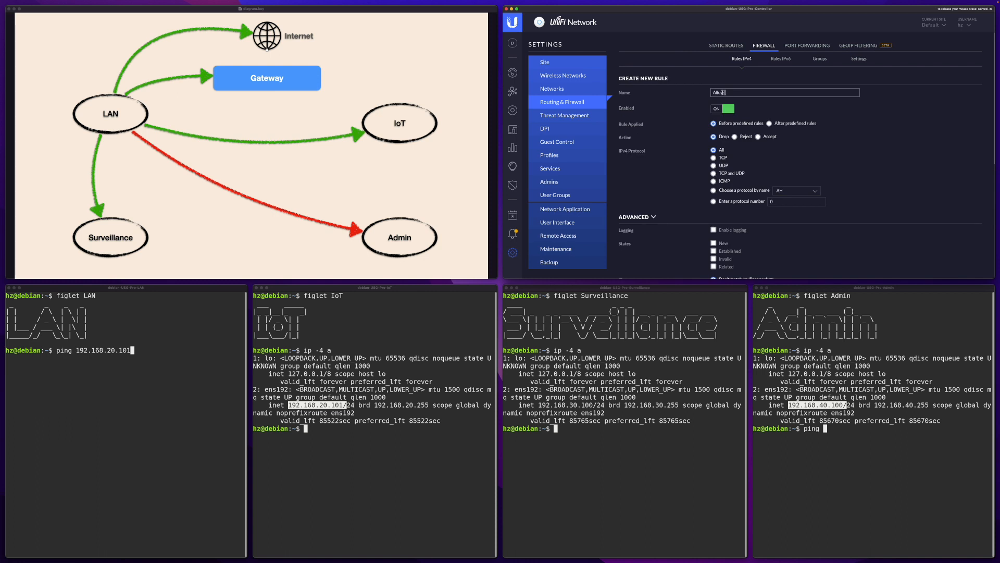
{"action": "type", "text": " Established and Related"}
{"action": "type", "text": " Track"}
{"action": "left_click", "coordinate": [758, 137]}
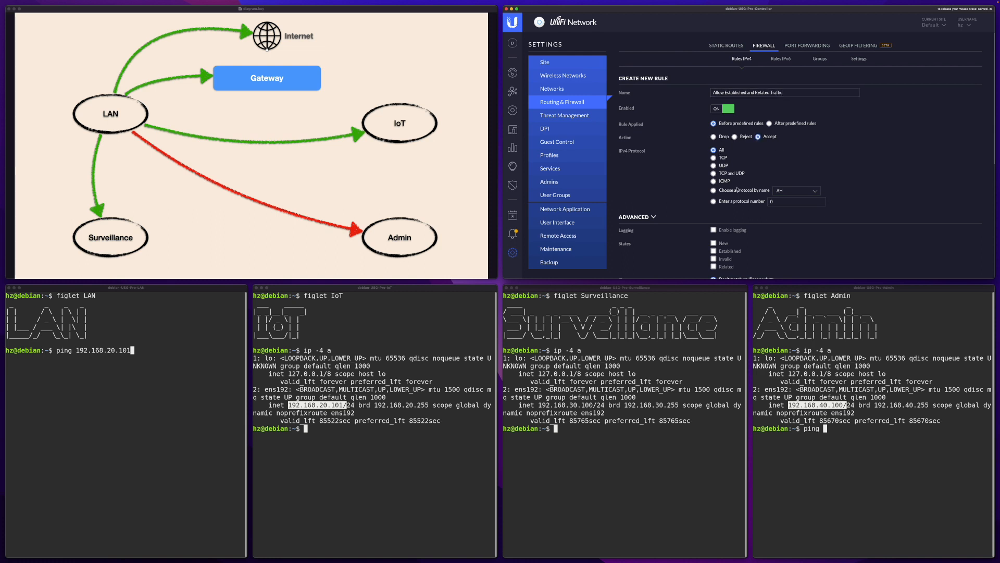
Match the Established and Related connection states in the new rule
{"action": "scroll", "coordinate": [737, 190], "scroll_direction": "down", "scroll_amount": 3}
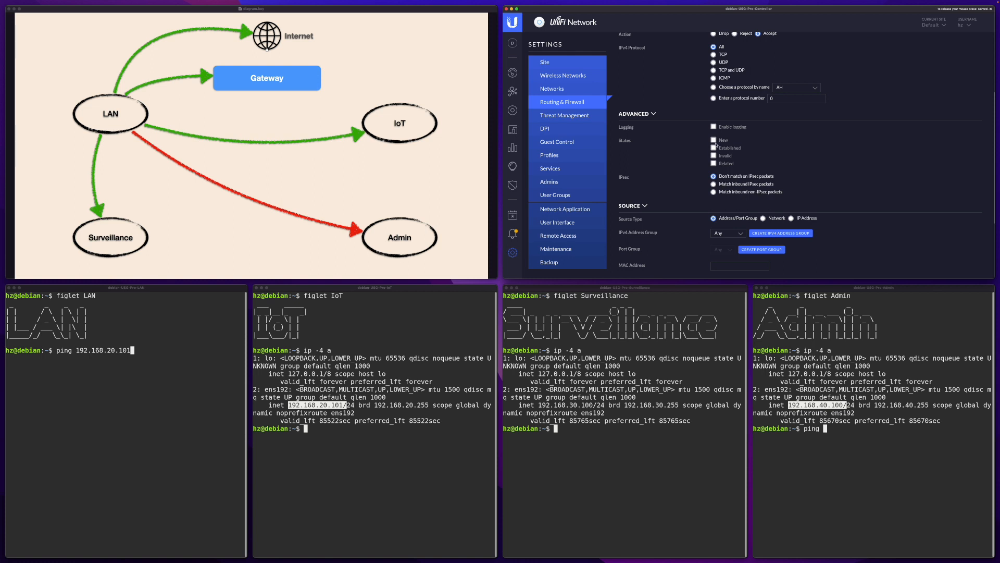
{"action": "left_click", "coordinate": [714, 148]}
{"action": "left_click", "coordinate": [714, 164]}
{"action": "scroll", "coordinate": [758, 187], "scroll_direction": "down", "scroll_amount": 3}
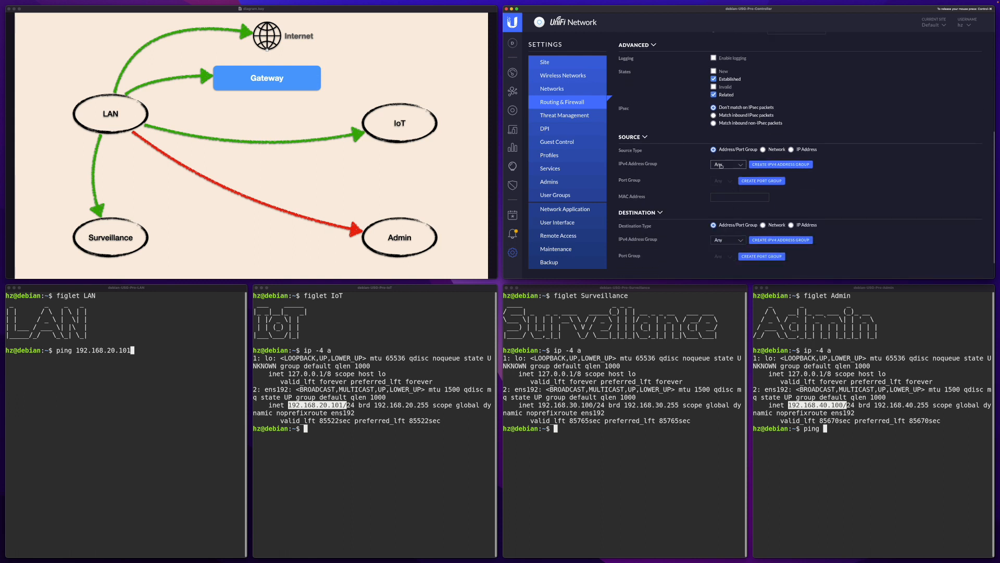
Save the rule with source and destination left at Any, and move it above Block Private Networks
{"action": "scroll", "coordinate": [720, 215], "scroll_direction": "down", "scroll_amount": 1}
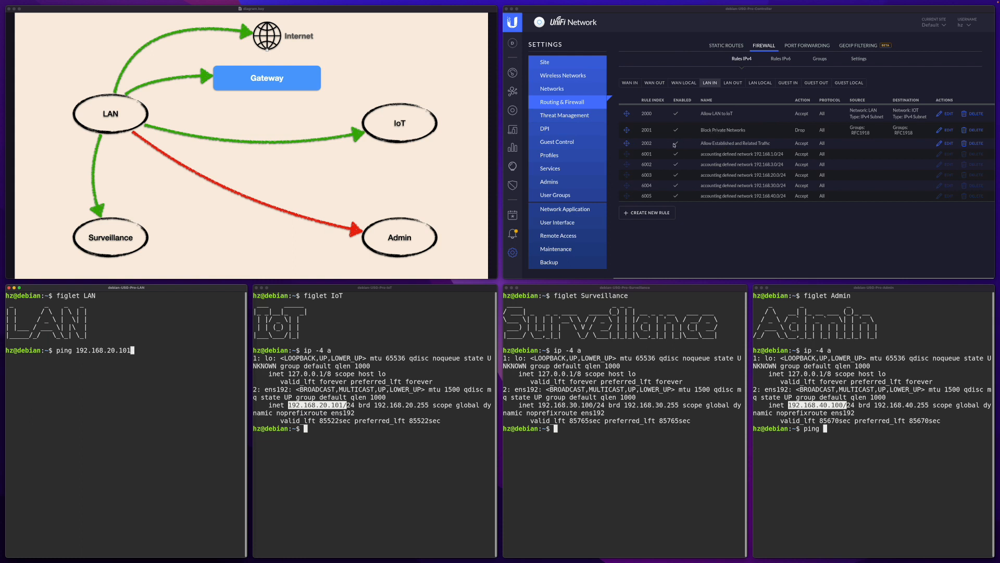
{"action": "left_click", "coordinate": [627, 143]}
{"action": "left_click_drag", "start_coordinate": [626, 144], "coordinate": [626, 128]}
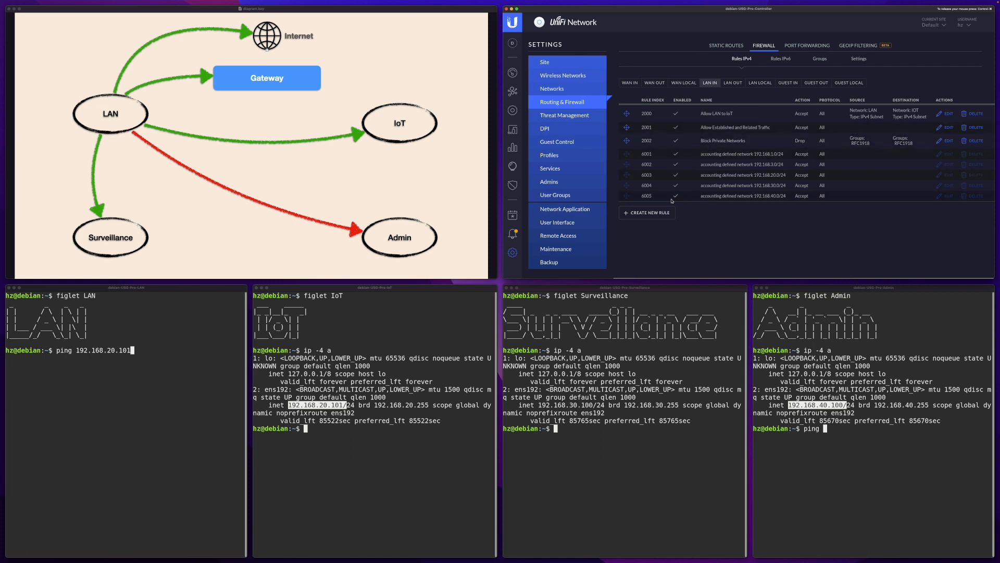
From the LAN client, ping 192.168.20.101 again to test LAN to IoT access, restarting the ping once
{"action": "left_click", "coordinate": [158, 327]}
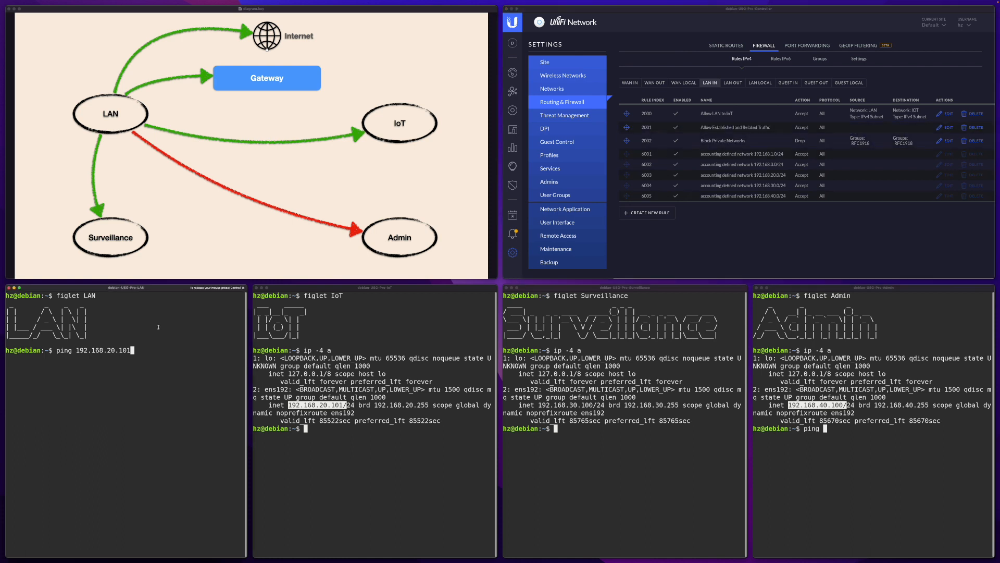
{"action": "key", "text": "Return"}
{"action": "key", "text": "ctrl+c"}
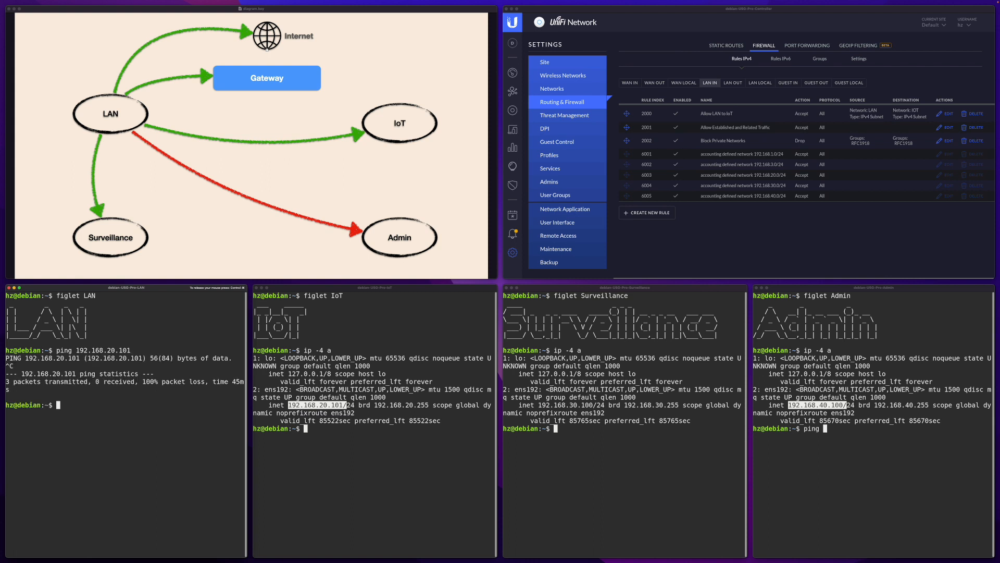
{"action": "key", "text": "Up"}
{"action": "key", "text": "Return"}
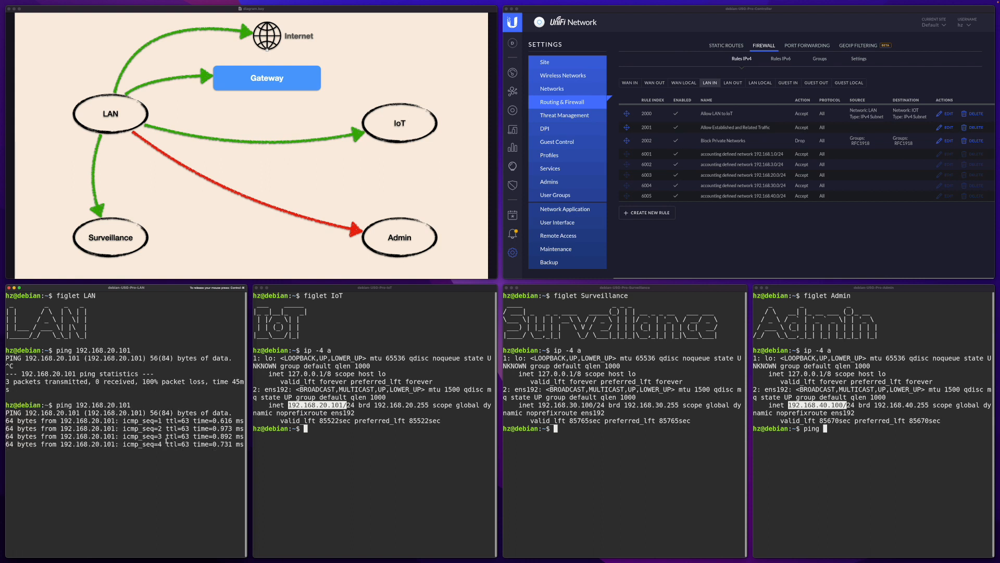
{"action": "type", "text": "d"}
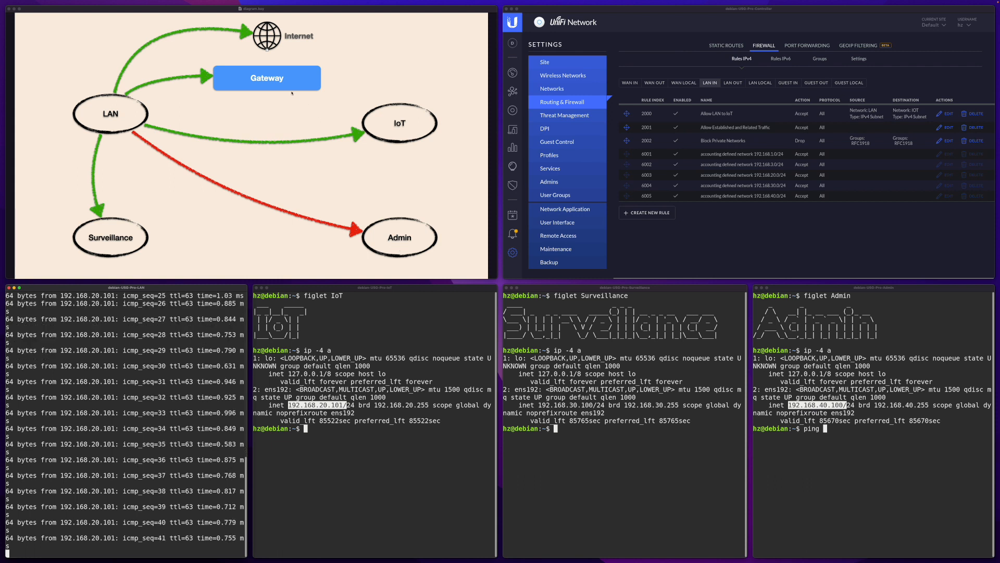
Show the LAN LOCAL firewall rules in the USG-Pro controller
{"action": "left_click", "coordinate": [742, 217]}
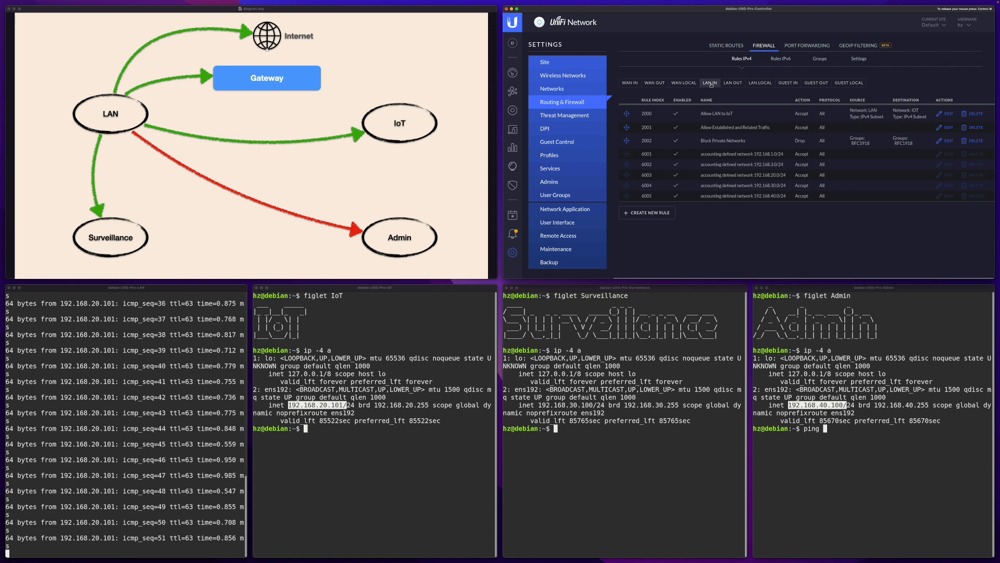
{"action": "left_click", "coordinate": [760, 83]}
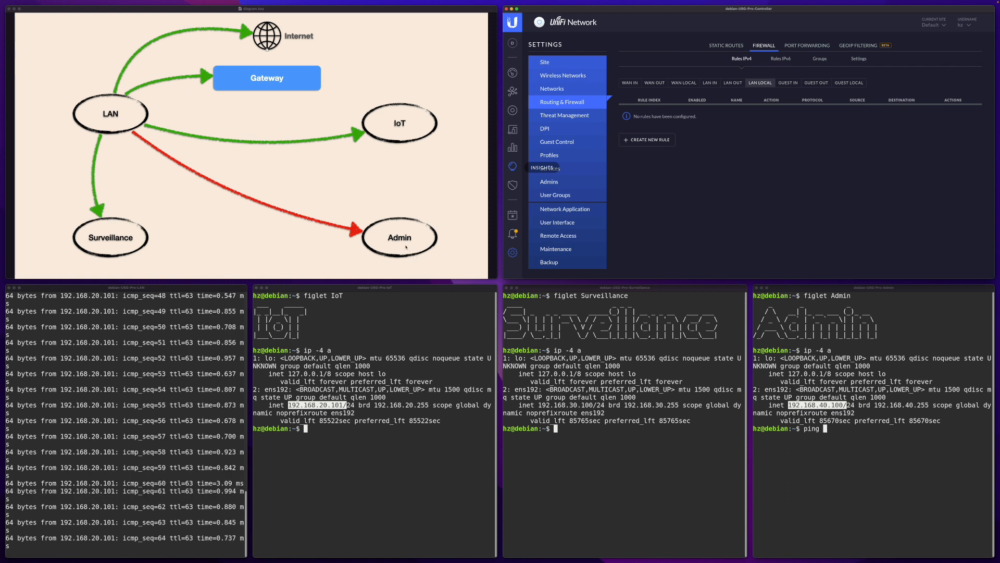
Stop the IoT ping on the LAN client and ping the Admin network's gateway at 192.168.40.1
{"action": "left_click", "coordinate": [157, 416]}
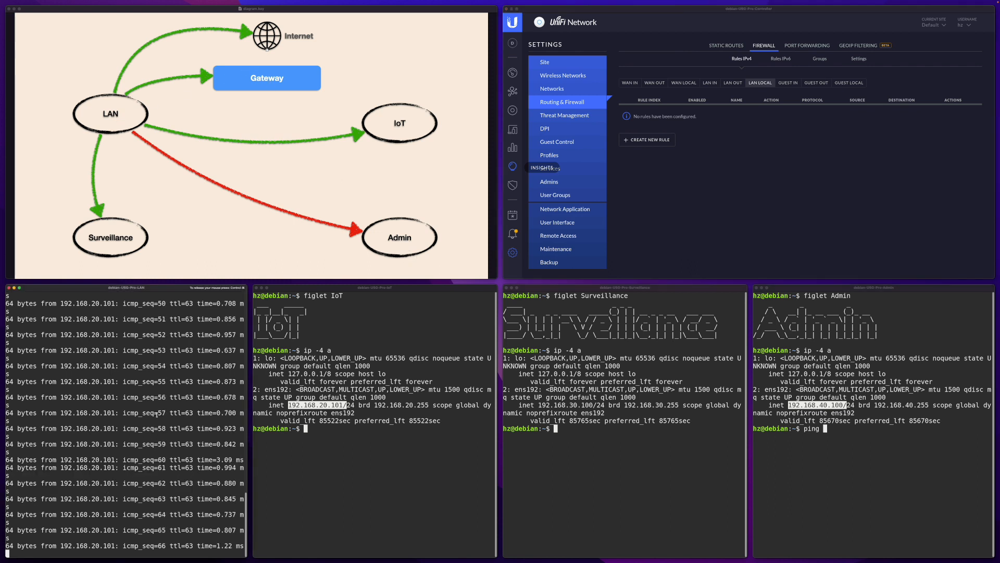
{"action": "key", "text": "ctrl+c"}
{"action": "type", "text": "ping 192.168.40.1"}
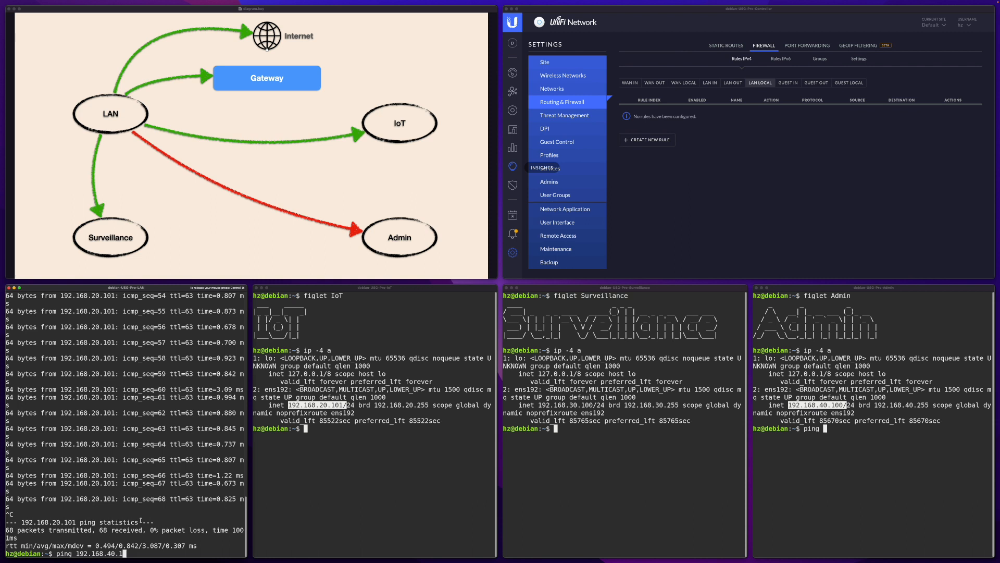
{"action": "key", "text": "Return"}
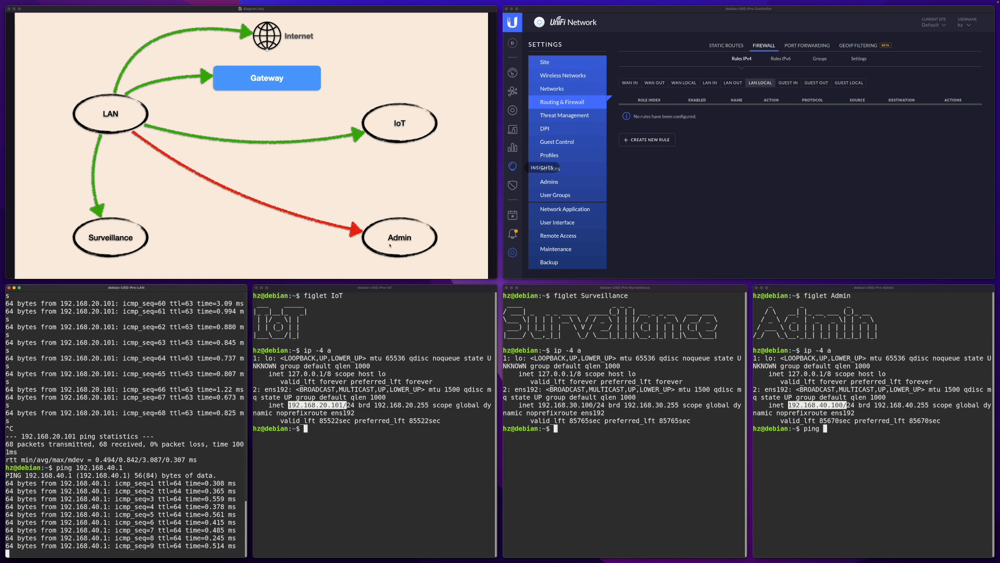
{"action": "key", "text": "ctrl+c"}
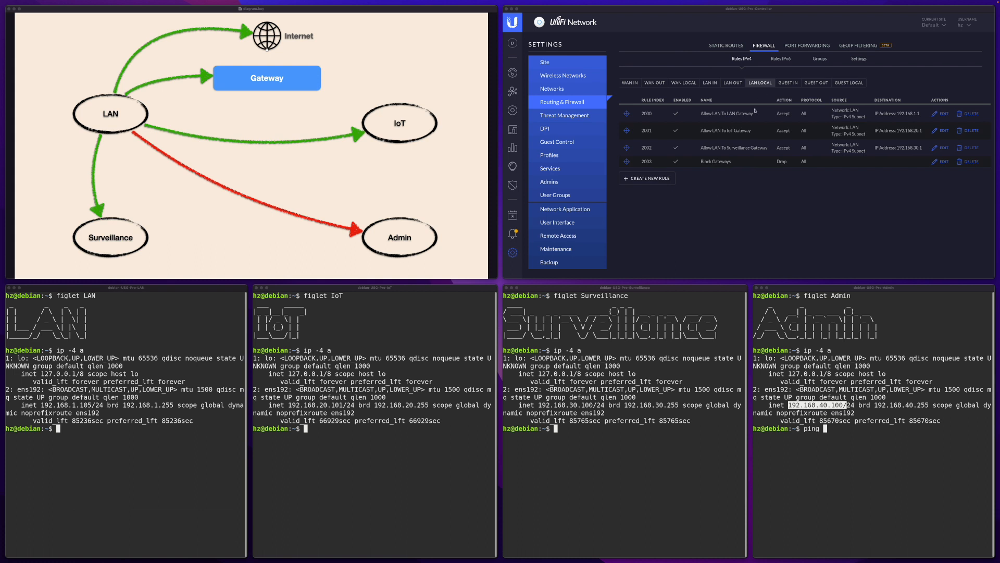
From the LAN client, ping 192.168.40.1 again to test the Block Gateways rule
{"action": "left_click", "coordinate": [103, 473]}
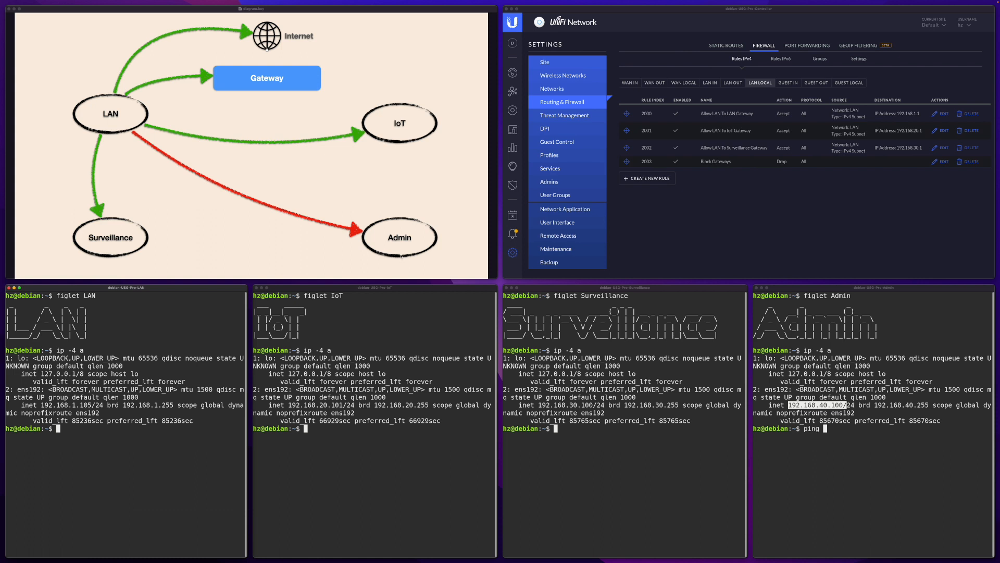
{"action": "type", "text": "ping 192.168.40.1"}
{"action": "key", "text": "Return"}
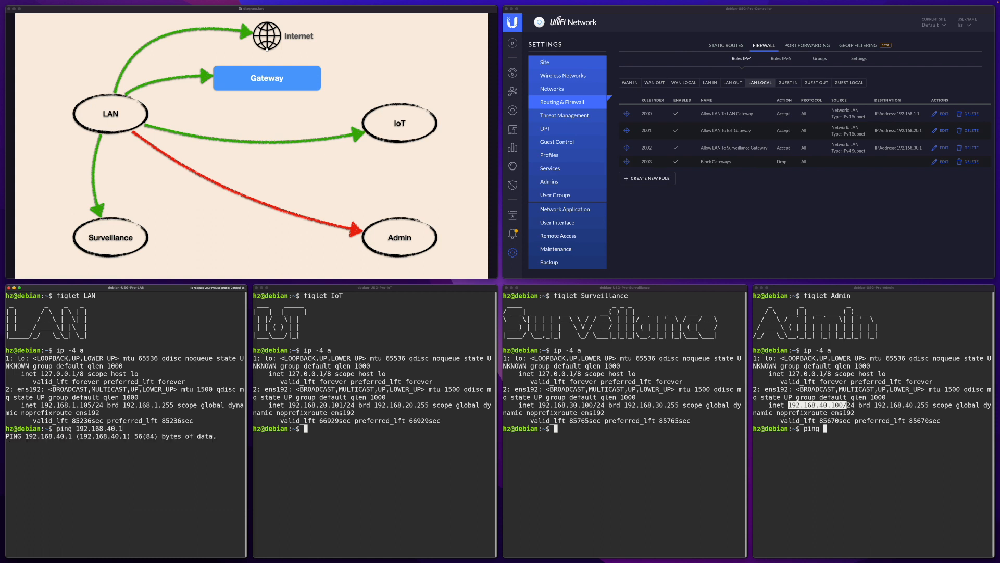
{"action": "key", "text": "ctrl+c"}
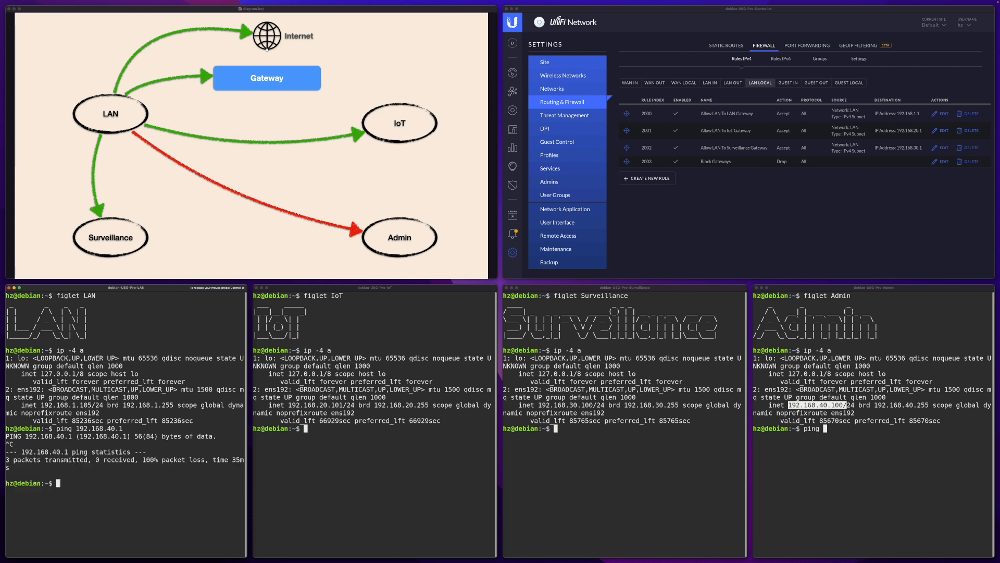
Ping the LAN gateway at 192.168.1.1 from the LAN client, and stop the ping
{"action": "key", "text": "Up"}
{"action": "key", "text": "Left"}
{"action": "key", "text": "Left"}
{"action": "key", "text": "BackSpace"}
{"action": "key", "text": "BackSpace"}
{"action": "type", "text": "1"}
{"action": "key", "text": "Return"}
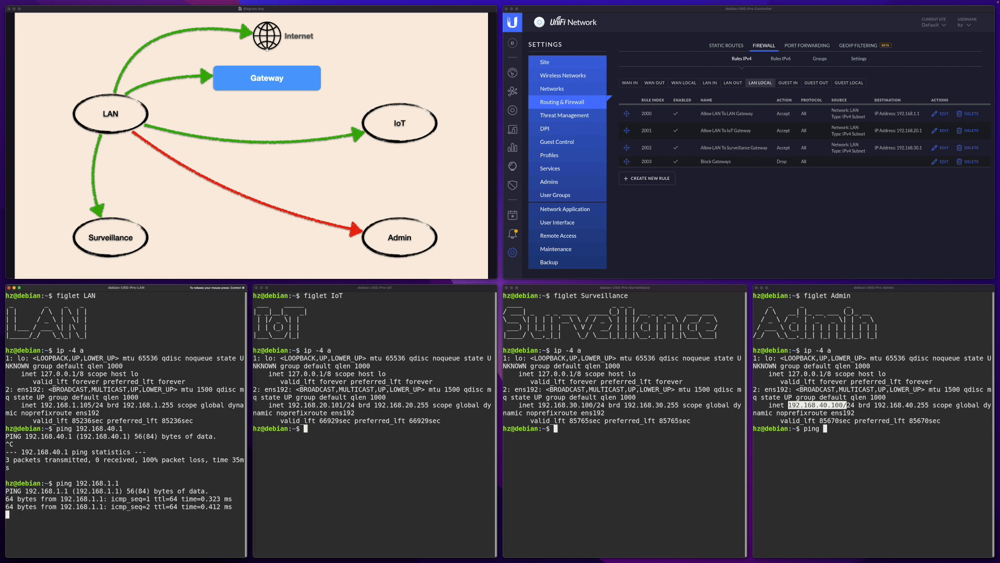
{"action": "key", "text": "ctrl+c"}
Ping the IoT gateway at 192.168.20.1 from the LAN client
{"action": "key", "text": "Up"}
{"action": "key", "text": "Left"}
{"action": "key", "text": "Left"}
{"action": "key", "text": "Left"}
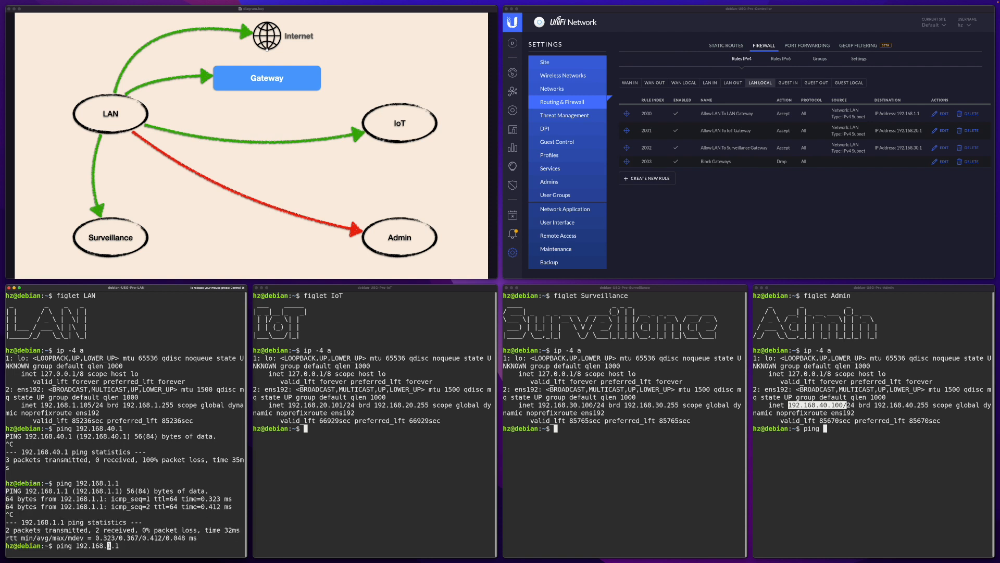
{"action": "key", "text": "Delete"}
{"action": "type", "text": "20"}
{"action": "key", "text": "Return"}
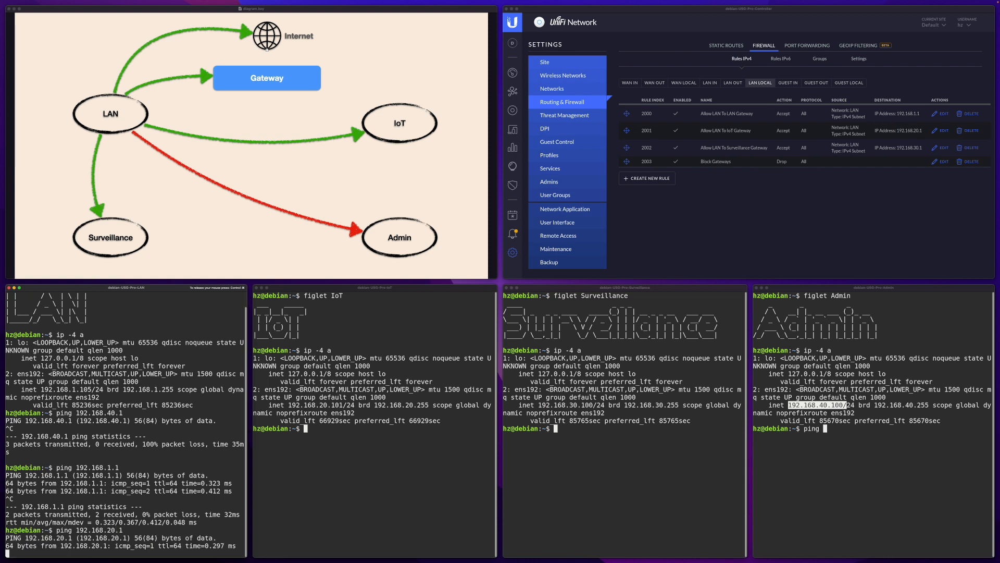
Stop the IoT gateway ping on the LAN client, and ping google.com to test its internet access
{"action": "key", "text": "ctrl+c"}
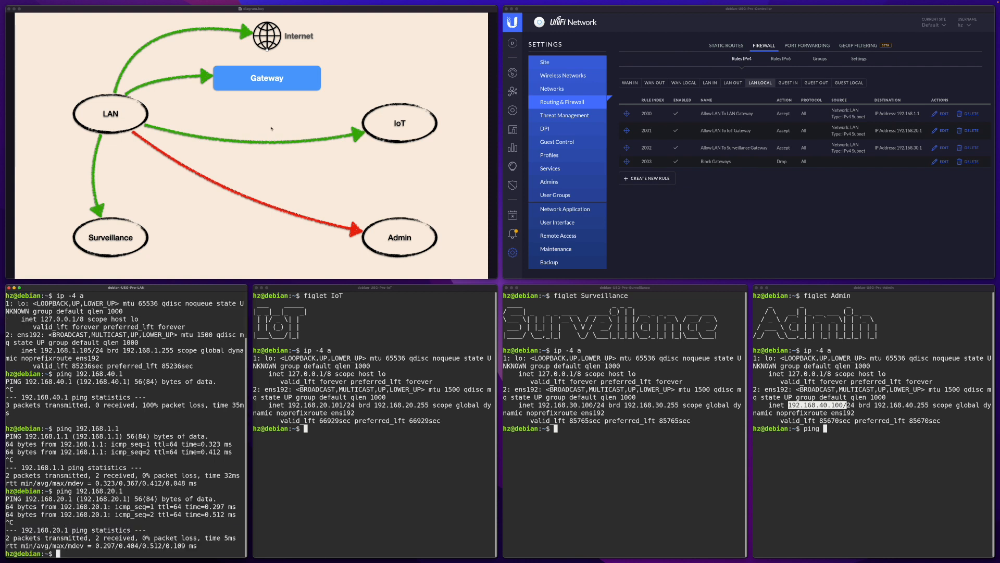
{"action": "left_click", "coordinate": [177, 368]}
{"action": "key", "text": "ctrl+super"}
{"action": "left_click", "coordinate": [130, 433]}
{"action": "type", "text": "ping google.com"}
{"action": "key", "text": "Return"}
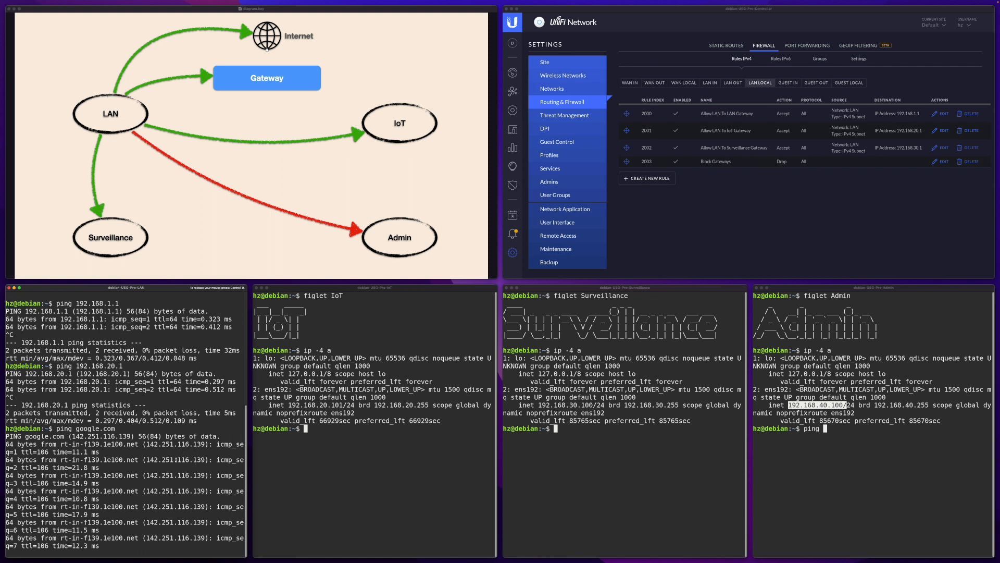
{"action": "key", "text": "ctrl+c"}
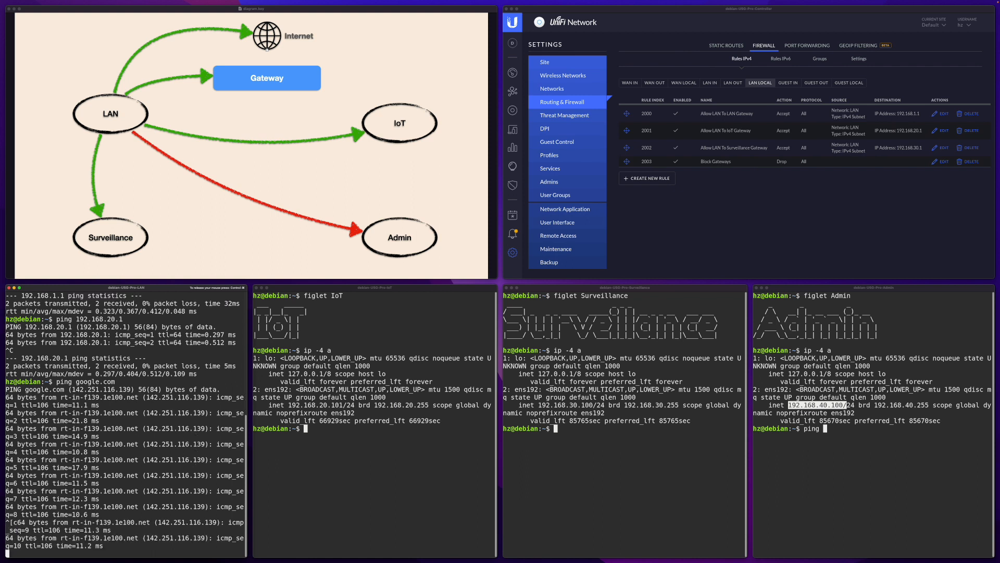
{"action": "key", "text": "ctrl+c"}
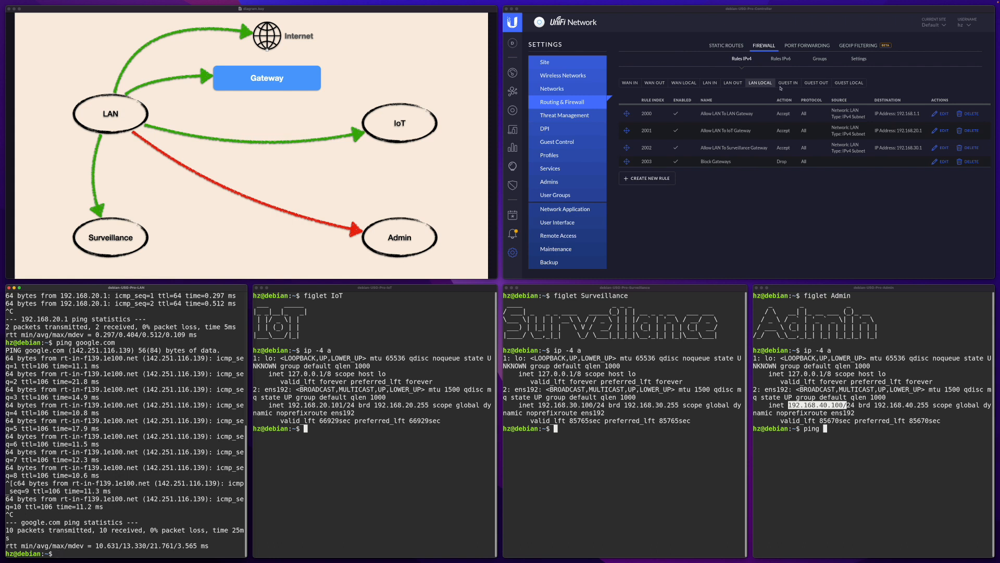
{"action": "left_click", "coordinate": [711, 85]}
{"action": "left_click", "coordinate": [711, 83]}
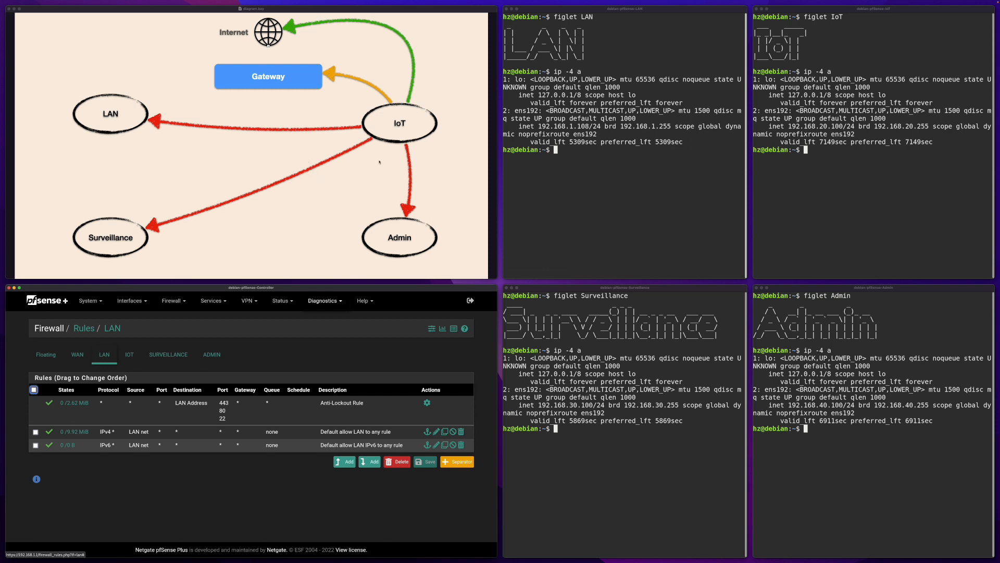
{"action": "left_click", "coordinate": [230, 498]}
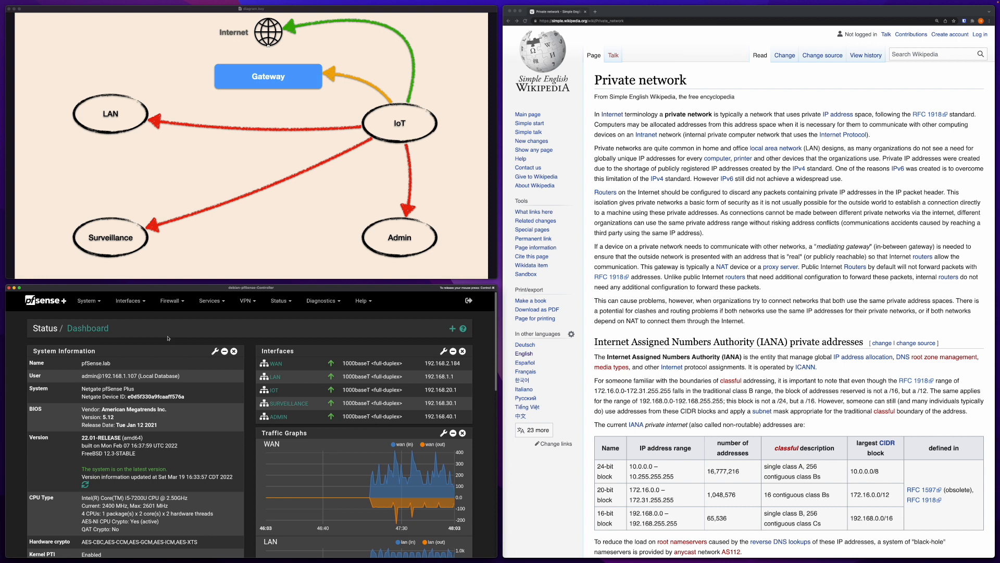
Start a new pfSense firewall alias named RFC1918 with the type Network(s)
{"action": "left_click", "coordinate": [172, 302]}
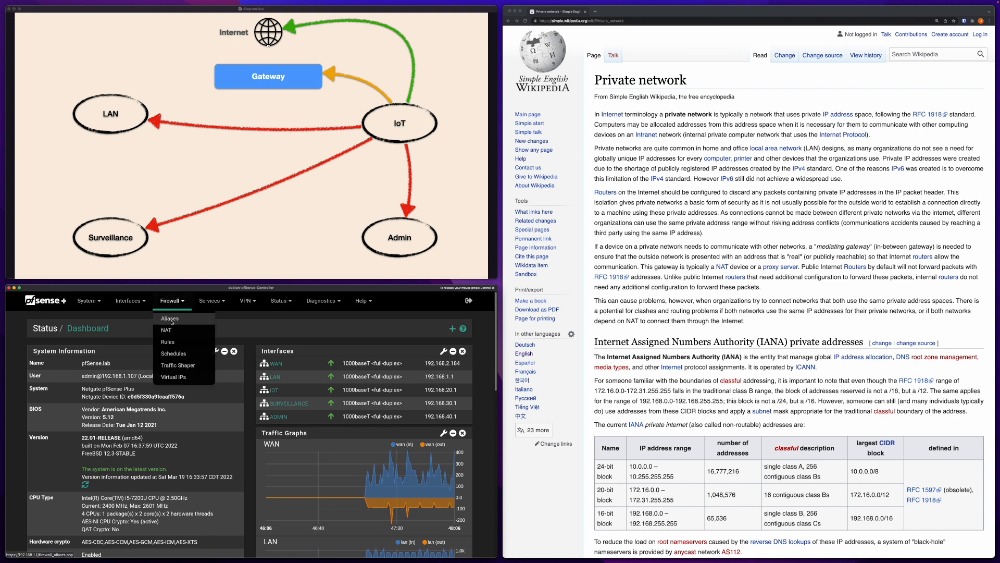
{"action": "left_click", "coordinate": [172, 315]}
{"action": "left_click", "coordinate": [155, 368]}
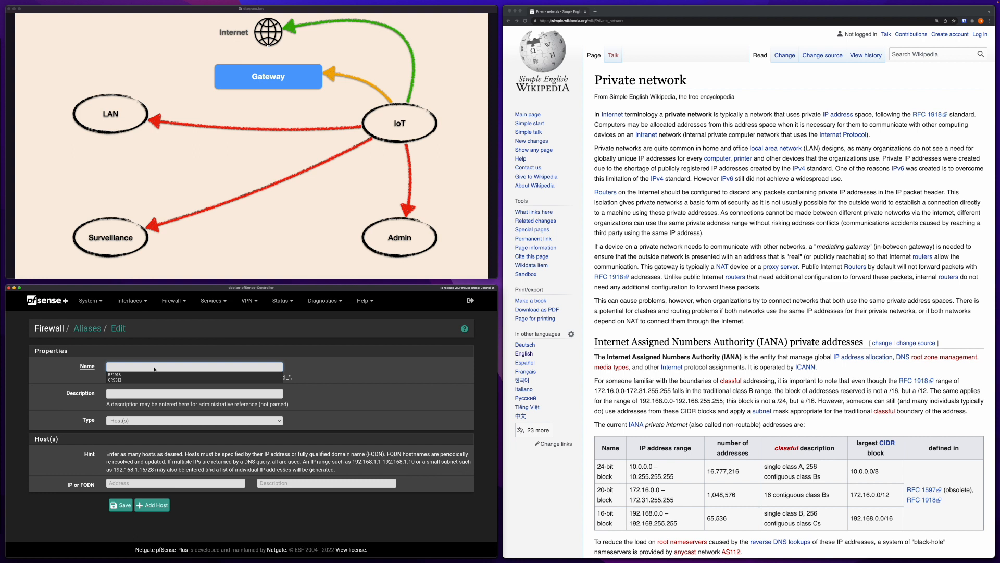
{"action": "key", "text": "Down"}
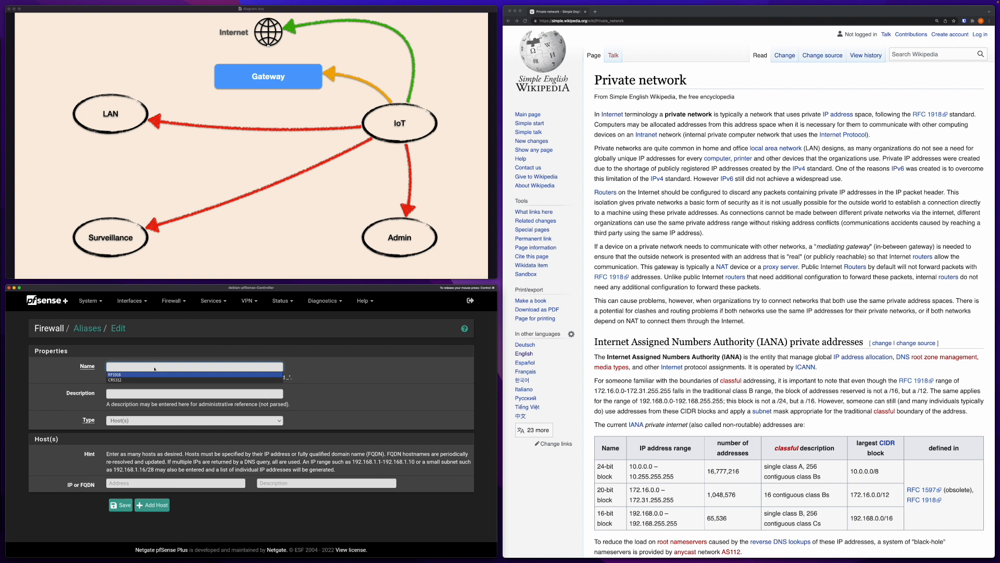
{"action": "key", "text": "Return"}
{"action": "type", "text": "C1918"}
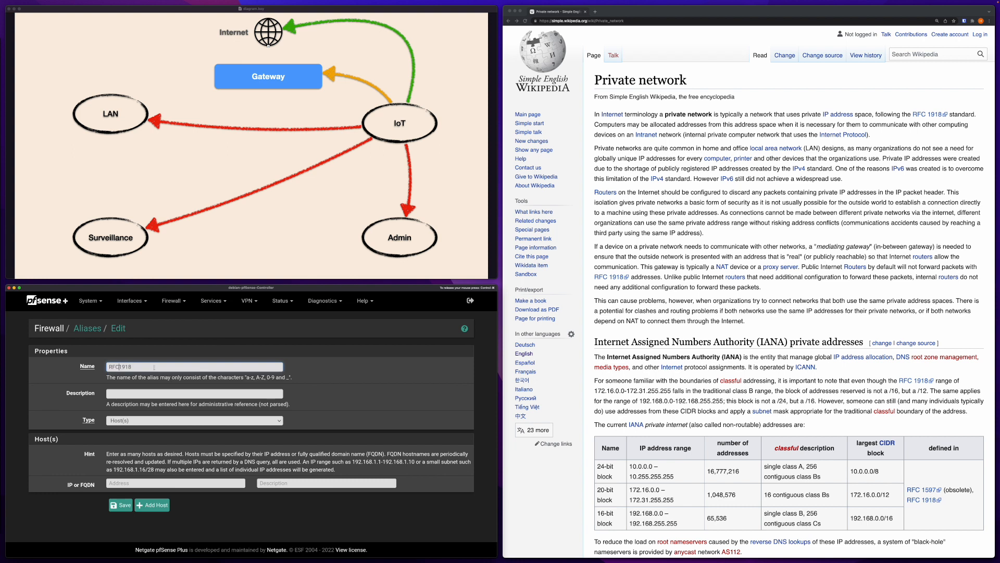
{"action": "left_click", "coordinate": [148, 420]}
{"action": "left_click", "coordinate": [134, 439]}
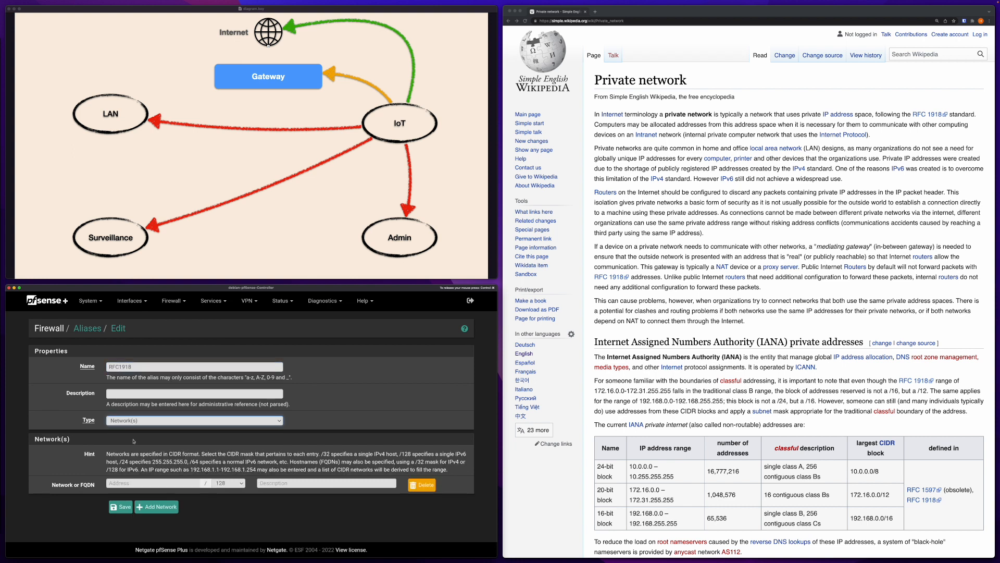
Add networks 192.168.0.0/16, 172.16.0.0/12 and 10.0.0.0/8 to the RFC1918 alias, and save and apply it
{"action": "left_click", "coordinate": [136, 483]}
{"action": "type", "text": "1"}
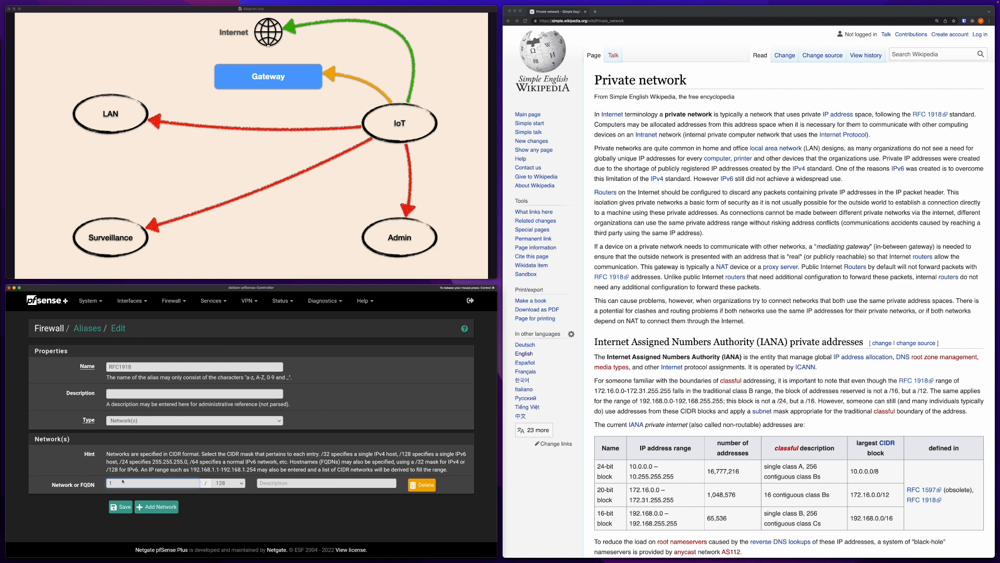
{"action": "type", "text": "92.168.0.0"}
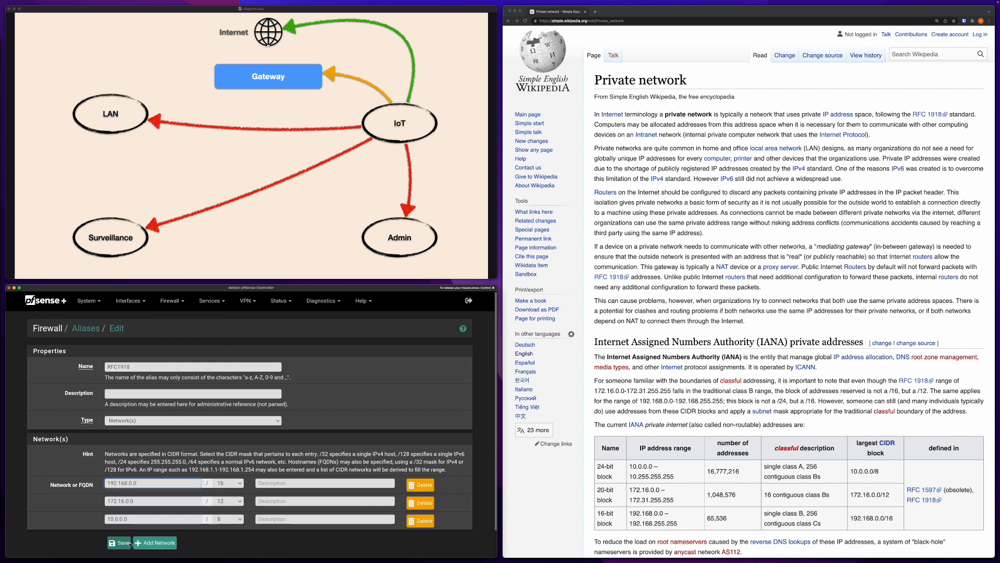
{"action": "left_click", "coordinate": [125, 544]}
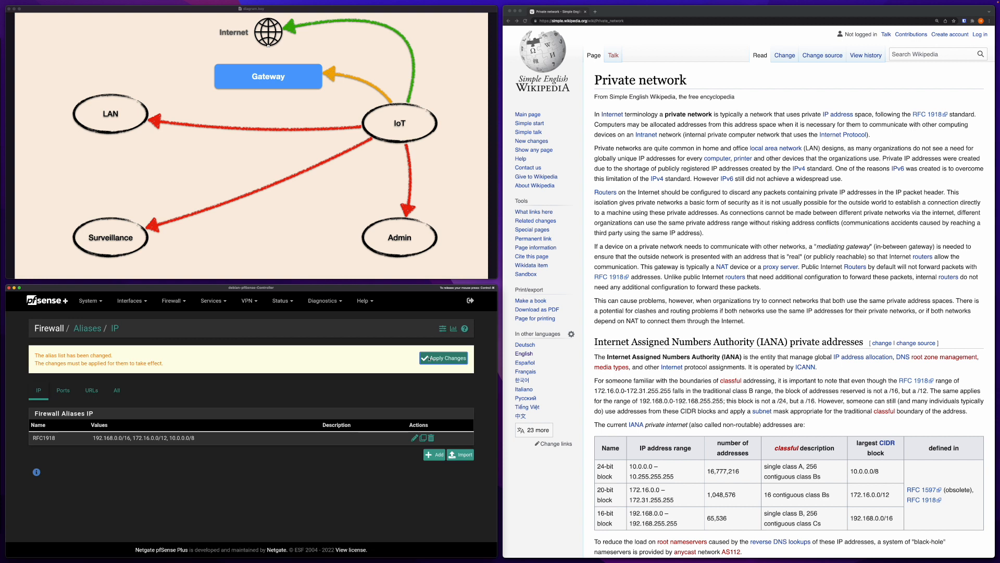
{"action": "left_click", "coordinate": [439, 358]}
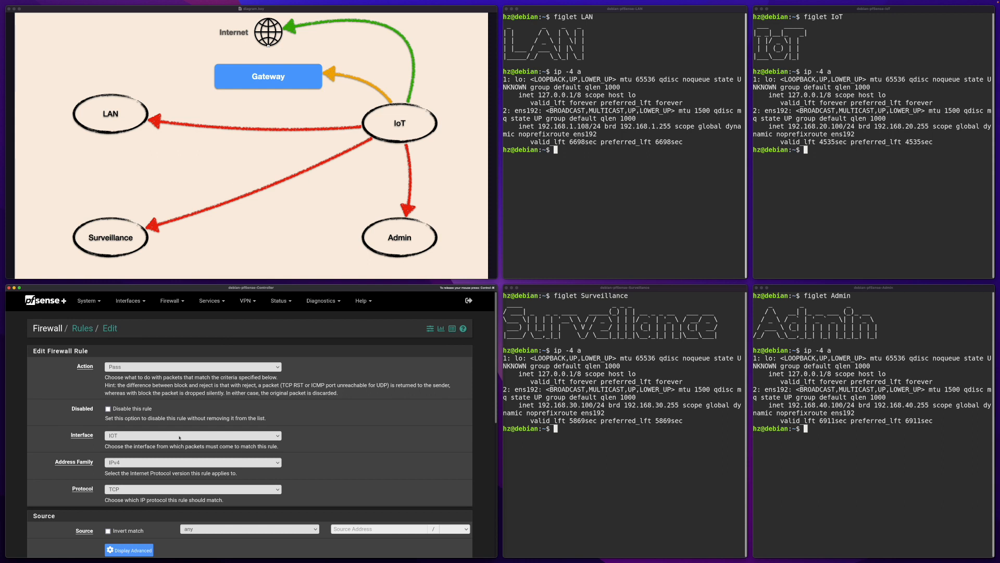
Set the new IOT pass rule's protocol to Any and its source to IOT net
{"action": "scroll", "coordinate": [179, 438], "scroll_direction": "down", "scroll_amount": 1}
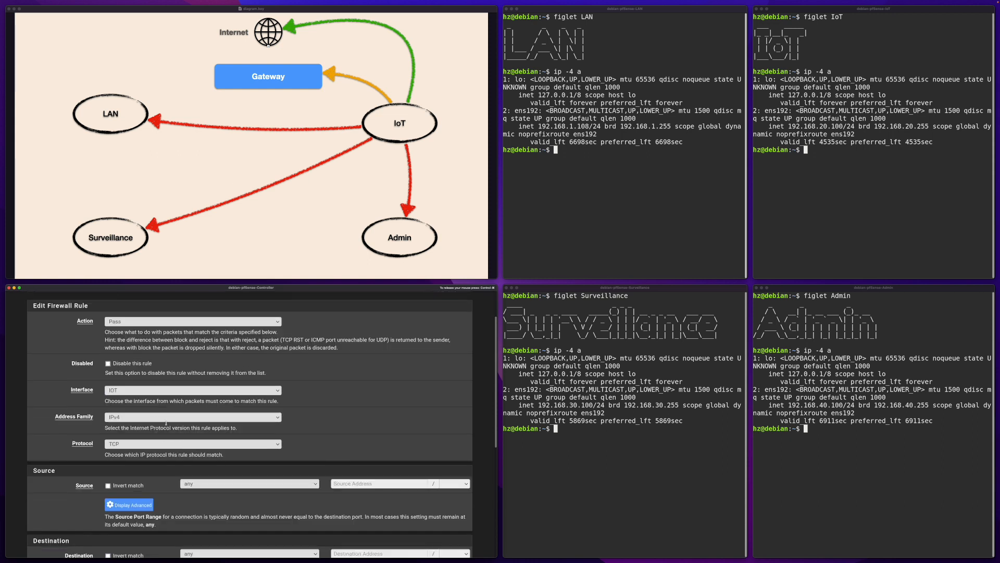
{"action": "left_click", "coordinate": [131, 448]}
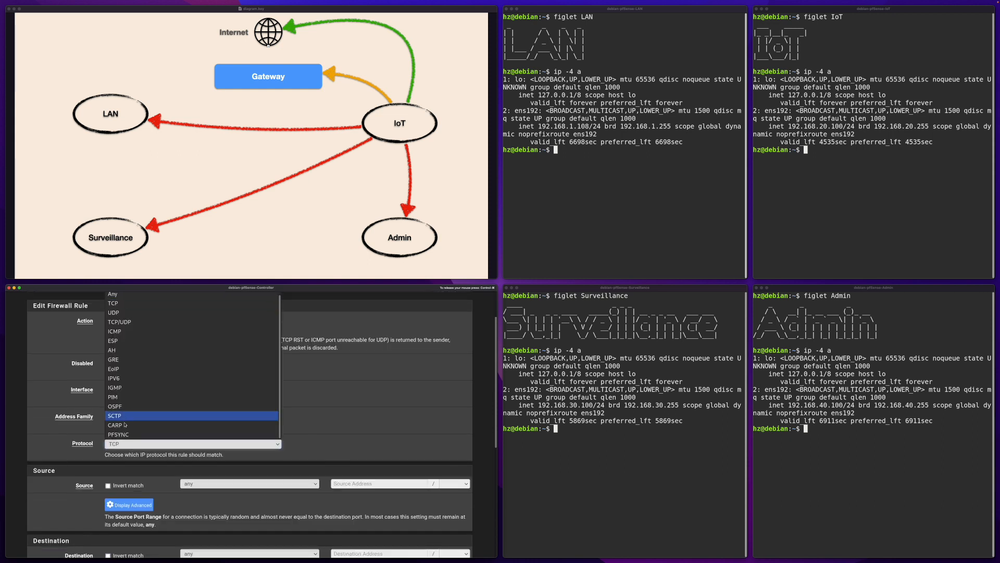
{"action": "left_click", "coordinate": [122, 299]}
{"action": "scroll", "coordinate": [260, 483], "scroll_direction": "down", "scroll_amount": 3}
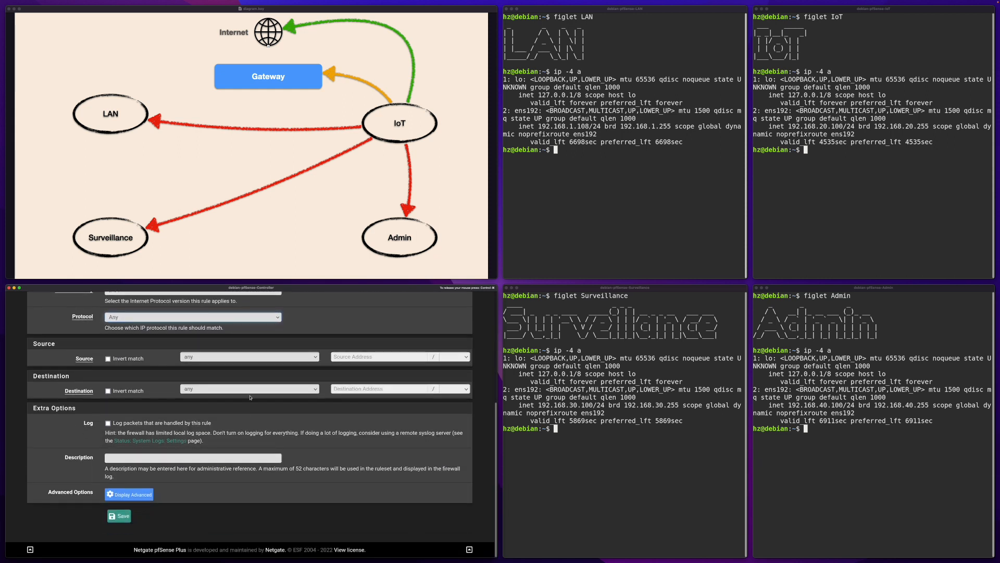
{"action": "left_click", "coordinate": [240, 356]}
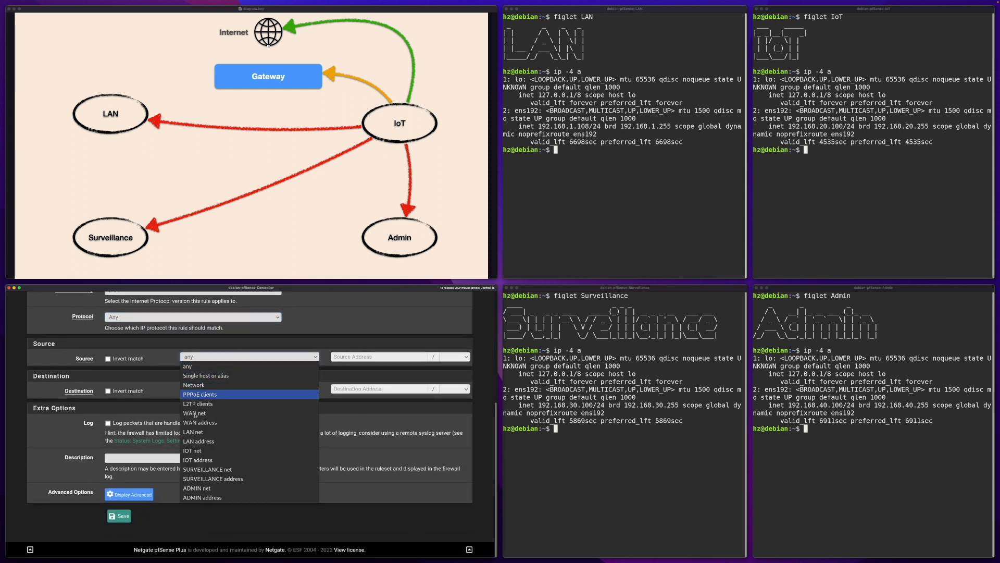
{"action": "left_click", "coordinate": [195, 451]}
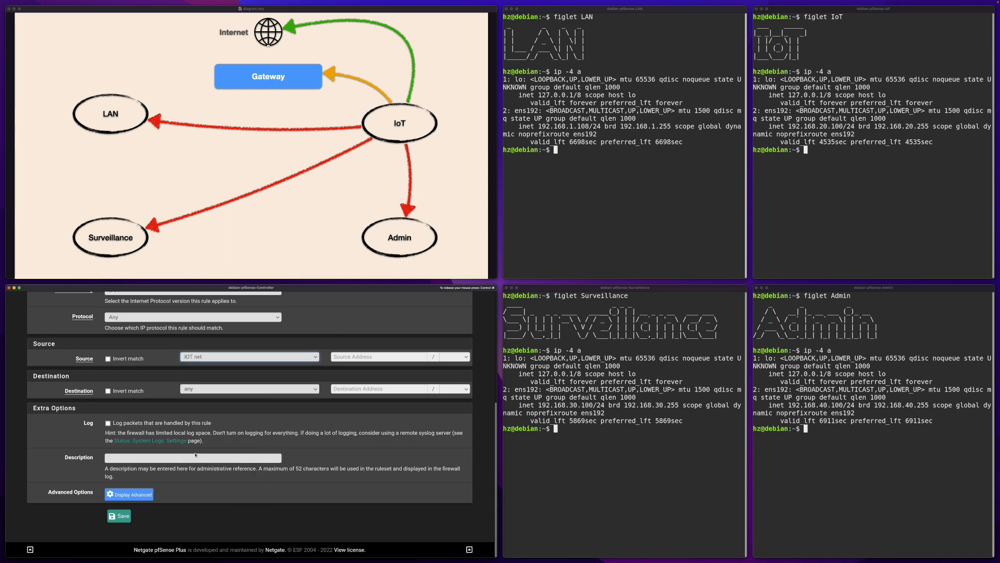
Set the rule's destination to the RFC1918 alias with the match inverted, and save and apply the rule
{"action": "left_click", "coordinate": [198, 391]}
{"action": "left_click", "coordinate": [203, 404]}
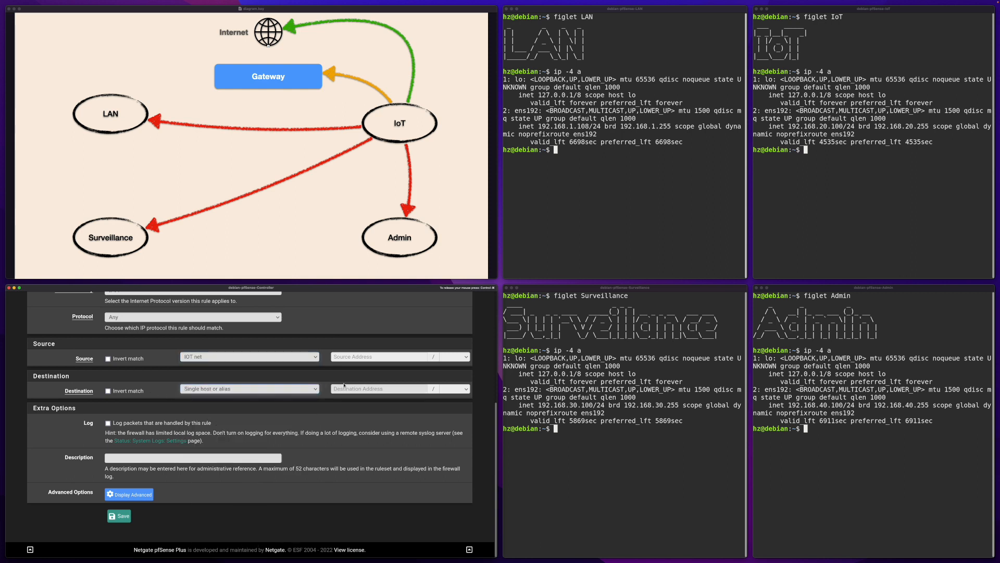
{"action": "left_click", "coordinate": [346, 389]}
{"action": "type", "text": "RFC"}
{"action": "left_click", "coordinate": [347, 401]}
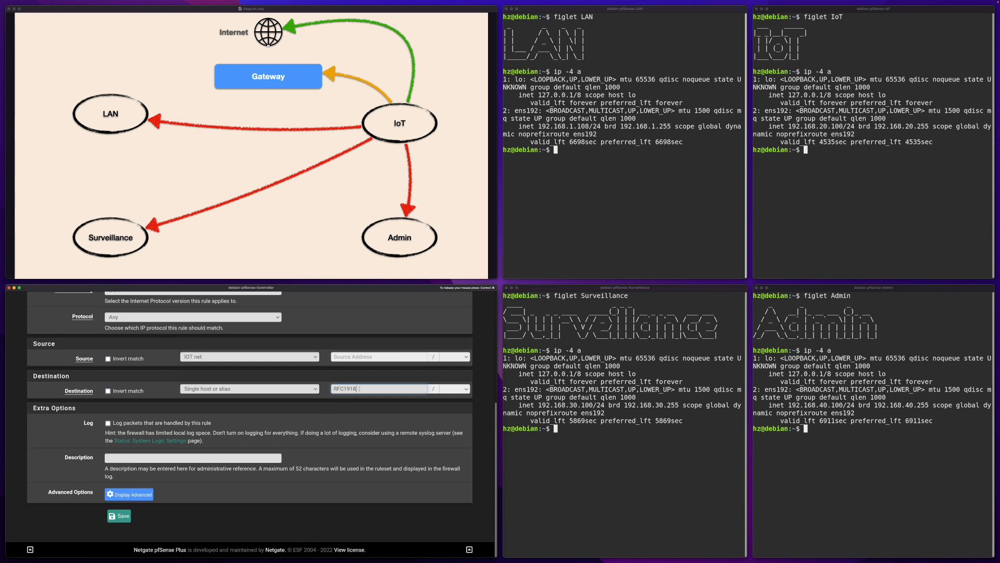
{"action": "left_click", "coordinate": [108, 391]}
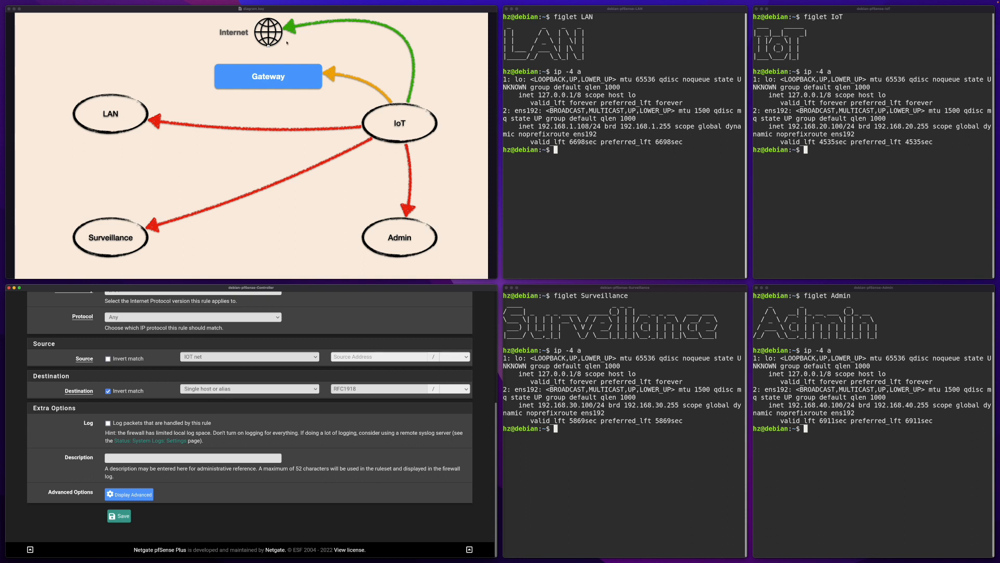
From the IoT client, ping the LAN client at 192.168.1.108, and stop the ping
{"action": "left_click", "coordinate": [773, 214]}
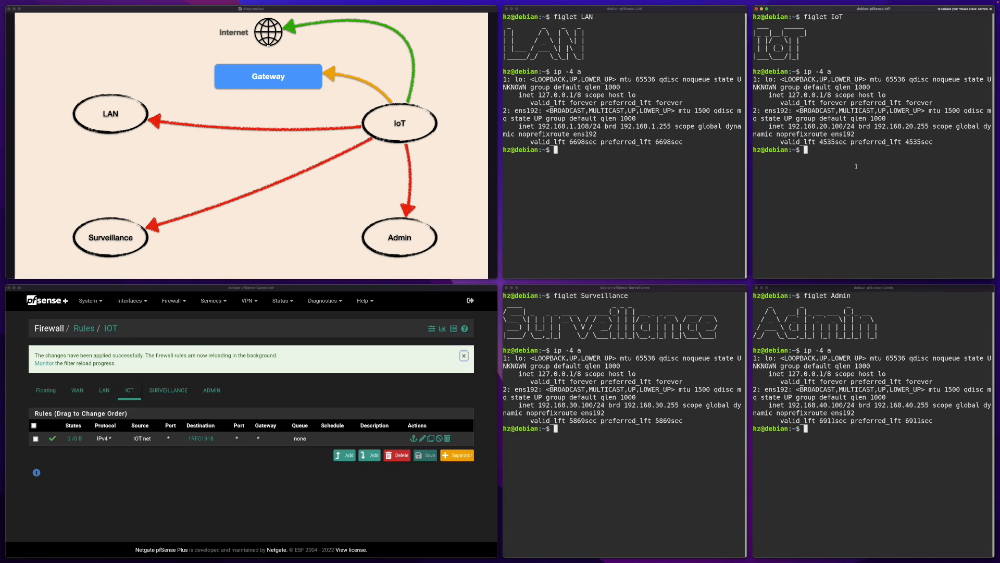
{"action": "type", "text": "ping 192.168.1.108"}
{"action": "key", "text": "Return"}
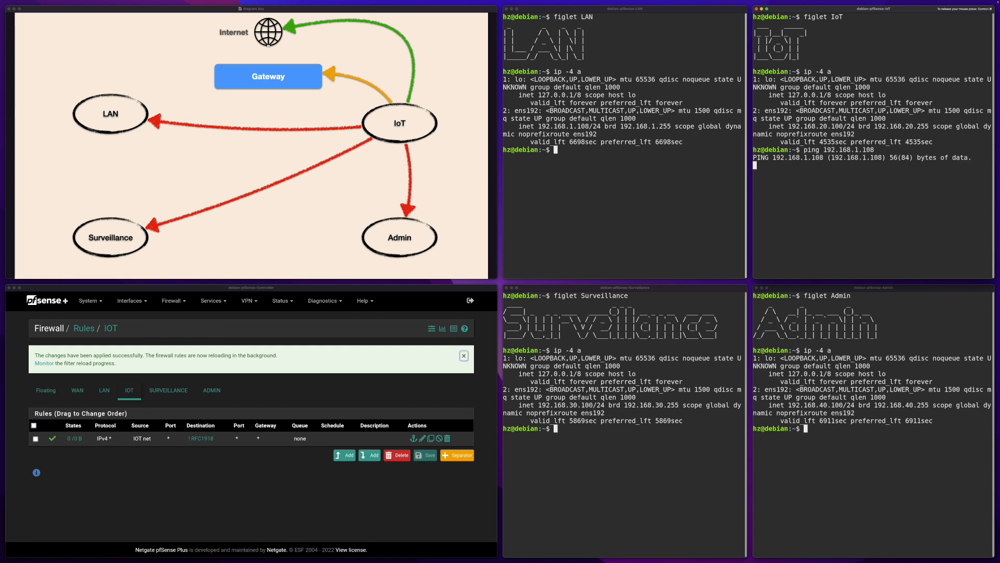
{"action": "key", "text": "ctrl+c"}
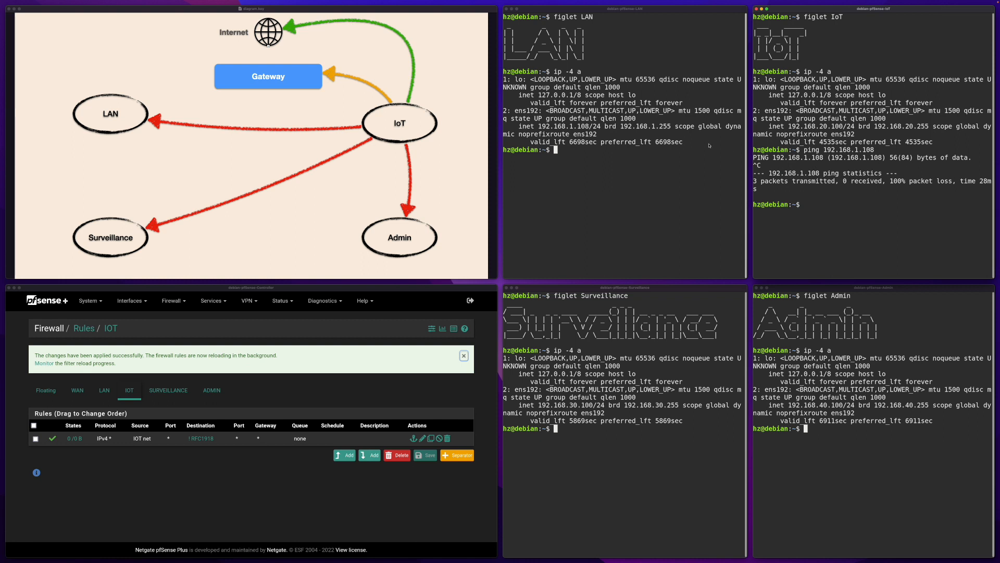
Ping 8.8.8.8 from the IoT client to test internet access, and stop the ping
{"action": "key", "text": "Up"}
{"action": "key", "text": "BackSpace"}
{"action": "key", "text": "BackSpace"}
{"action": "key", "text": "BackSpace"}
{"action": "key", "text": "BackSpace"}
{"action": "key", "text": "BackSpace"}
{"action": "key", "text": "BackSpace"}
{"action": "key", "text": "BackSpace"}
{"action": "key", "text": "BackSpace"}
{"action": "key", "text": "BackSpace"}
{"action": "key", "text": "BackSpace"}
{"action": "key", "text": "BackSpace"}
{"action": "key", "text": "BackSpace"}
{"action": "key", "text": "BackSpace"}
{"action": "type", "text": "8.8.8.8"}
{"action": "key", "text": "Return"}
{"action": "key", "text": "ctrl+c"}
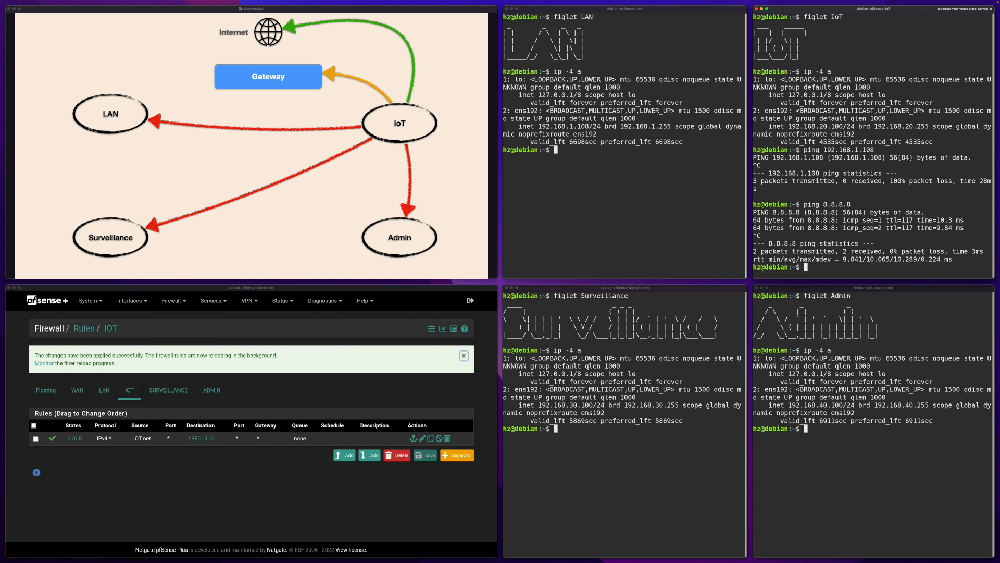
Ping google.com from the IoT client to test name resolution
{"action": "key", "text": "Up"}
{"action": "key", "text": "BackSpace"}
{"action": "key", "text": "BackSpace"}
{"action": "key", "text": "BackSpace"}
{"action": "key", "text": "BackSpace"}
{"action": "key", "text": "BackSpace"}
{"action": "key", "text": "BackSpace"}
{"action": "key", "text": "BackSpace"}
{"action": "type", "text": "google.com"}
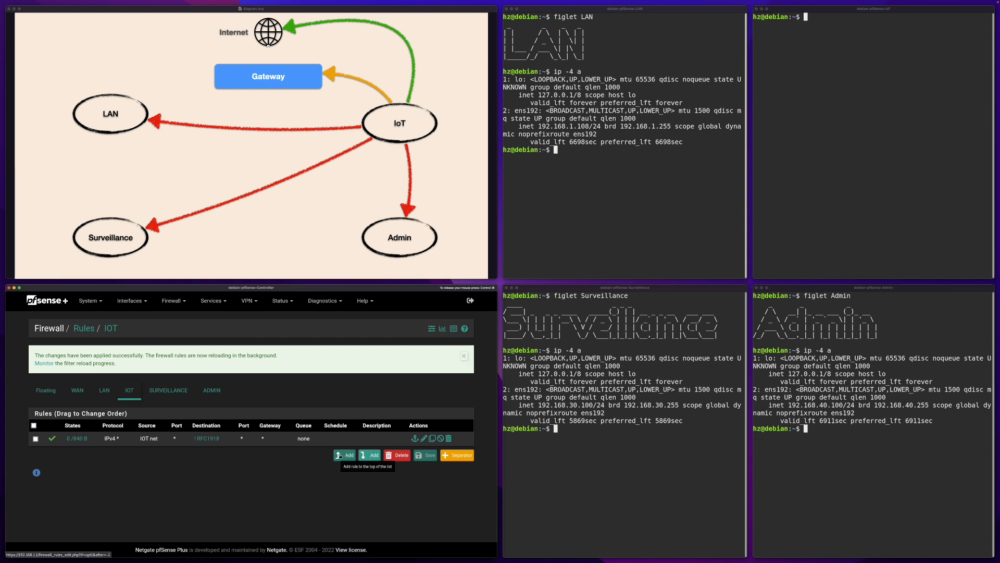
Add a pass rule above the existing IOT rule with protocol Any and source IOT net
{"action": "left_click", "coordinate": [339, 455]}
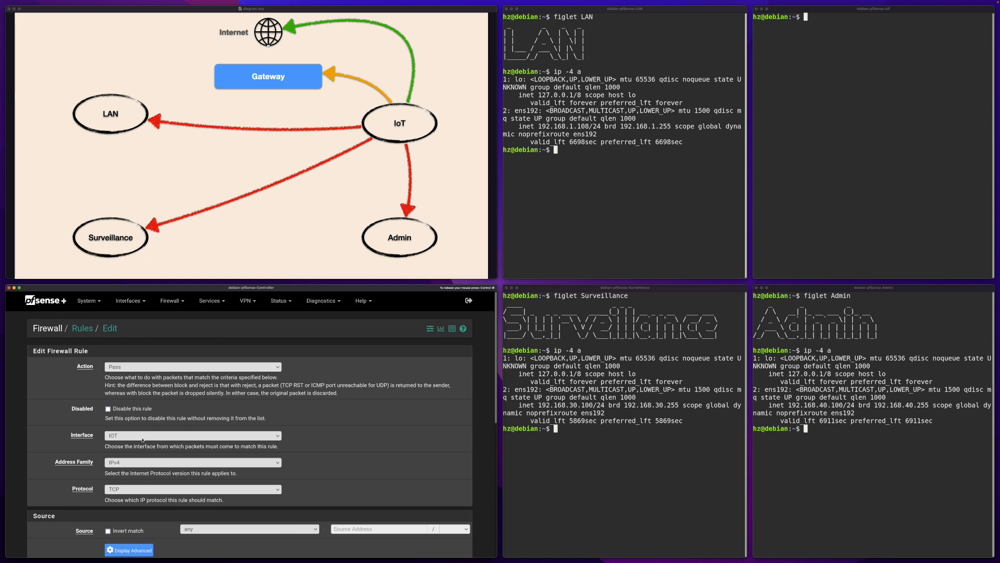
{"action": "left_click", "coordinate": [156, 489]}
{"action": "left_click", "coordinate": [118, 341]}
{"action": "scroll", "coordinate": [323, 469], "scroll_direction": "down", "scroll_amount": 5}
{"action": "left_click", "coordinate": [219, 356]}
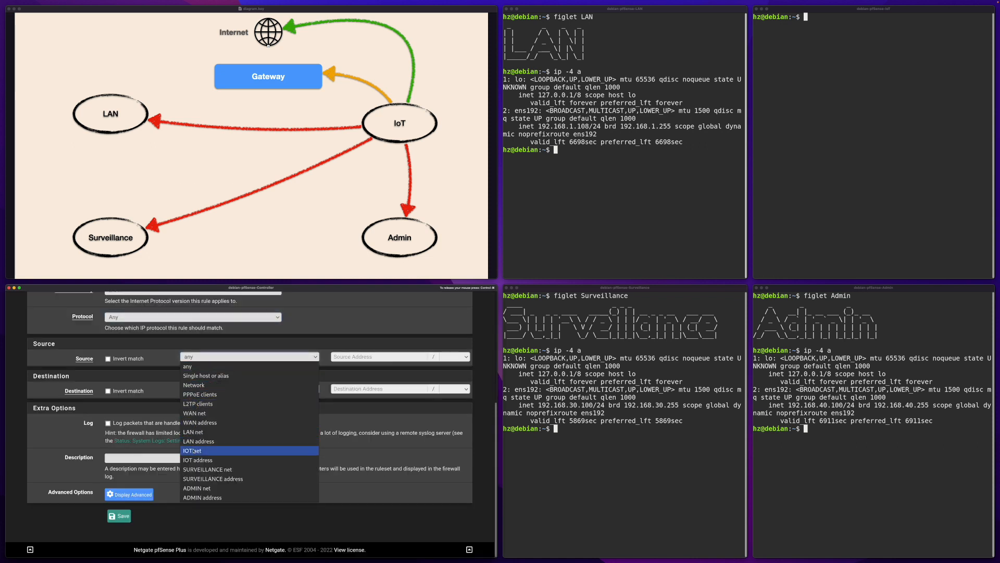
{"action": "left_click", "coordinate": [193, 451]}
Set the rule's destination to the single host 192.168.20.1, and save and apply the rule
{"action": "left_click", "coordinate": [204, 390]}
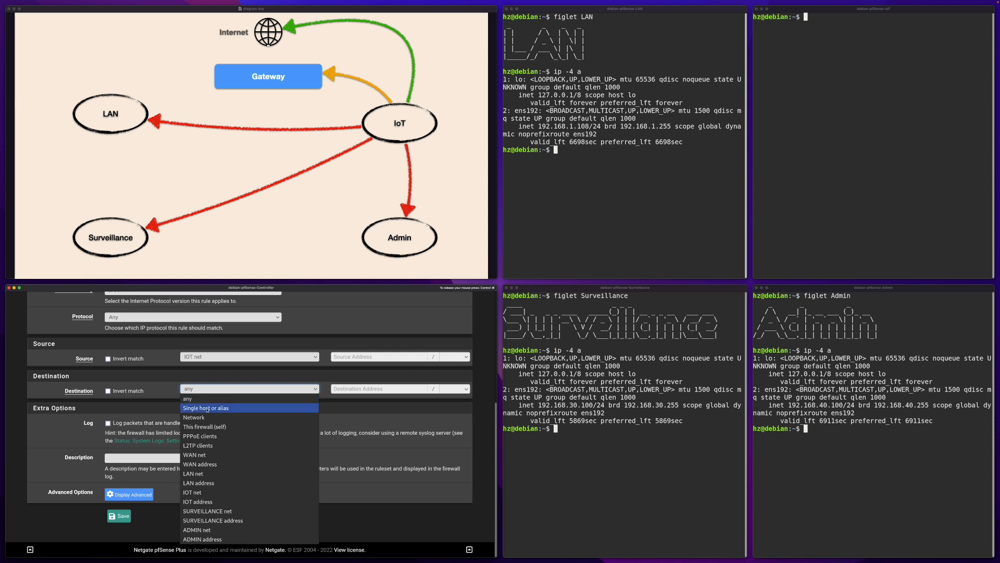
{"action": "left_click", "coordinate": [207, 408]}
{"action": "left_click", "coordinate": [353, 390]}
{"action": "type", "text": "192.168.20.1"}
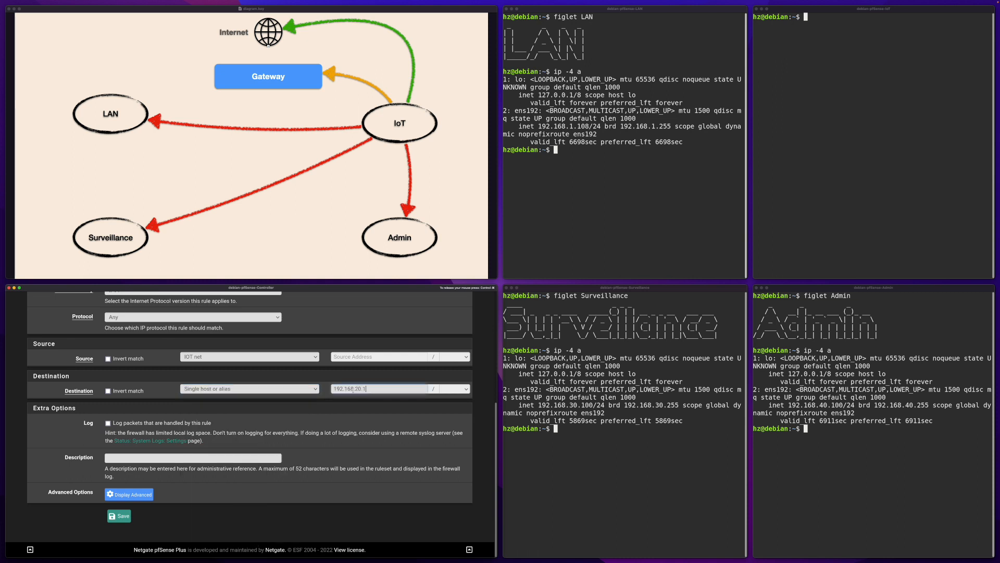
{"action": "left_click", "coordinate": [295, 389]}
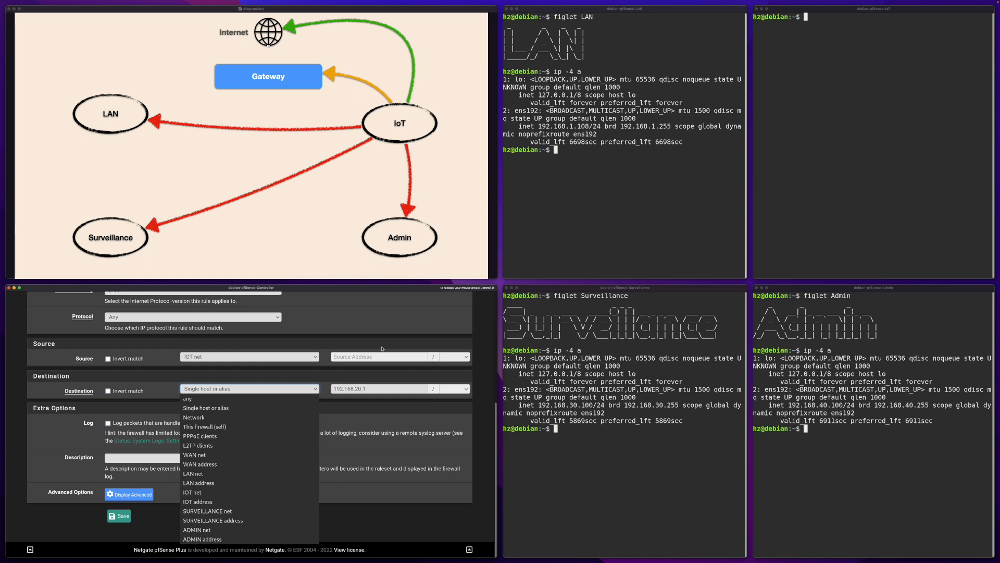
{"action": "left_click", "coordinate": [380, 376]}
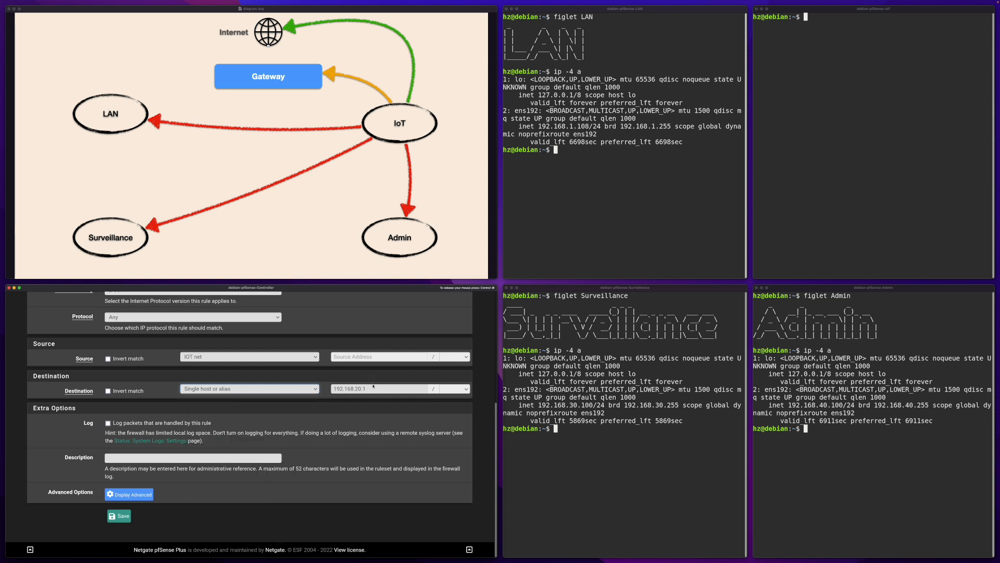
{"action": "left_click", "coordinate": [121, 516]}
{"action": "left_click", "coordinate": [465, 358]}
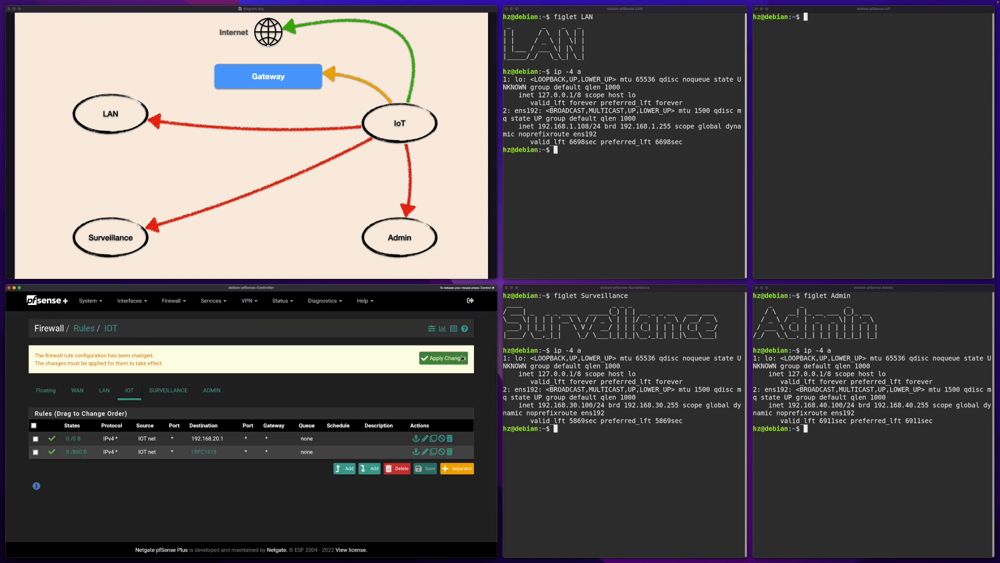
Ping google.com from the IoT client to retest internet access and name resolution, and stop the ping
{"action": "left_click", "coordinate": [759, 210]}
{"action": "type", "text": "ping"}
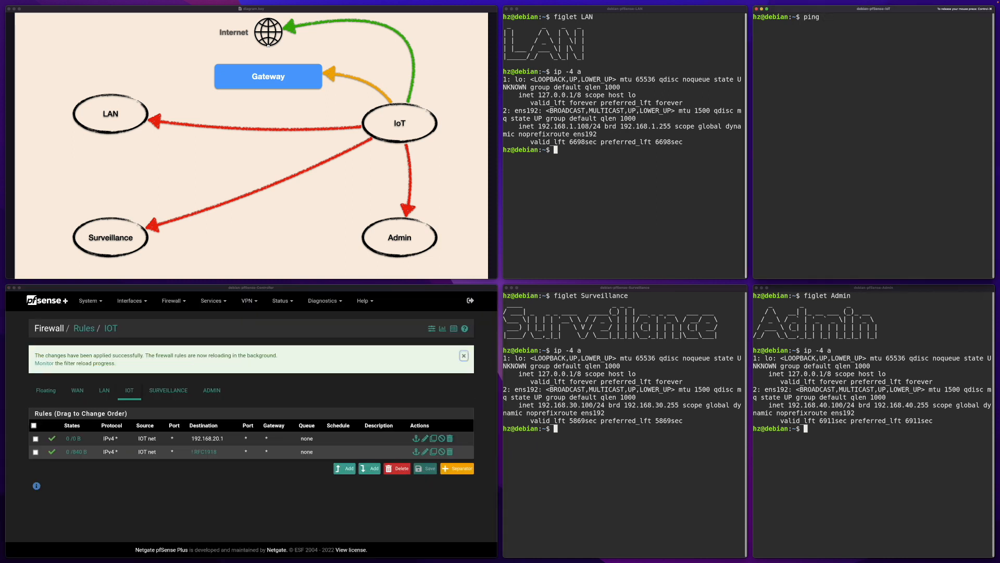
{"action": "type", "text": " google.com"}
{"action": "key", "text": "Return"}
{"action": "key", "text": "ctrl+c"}
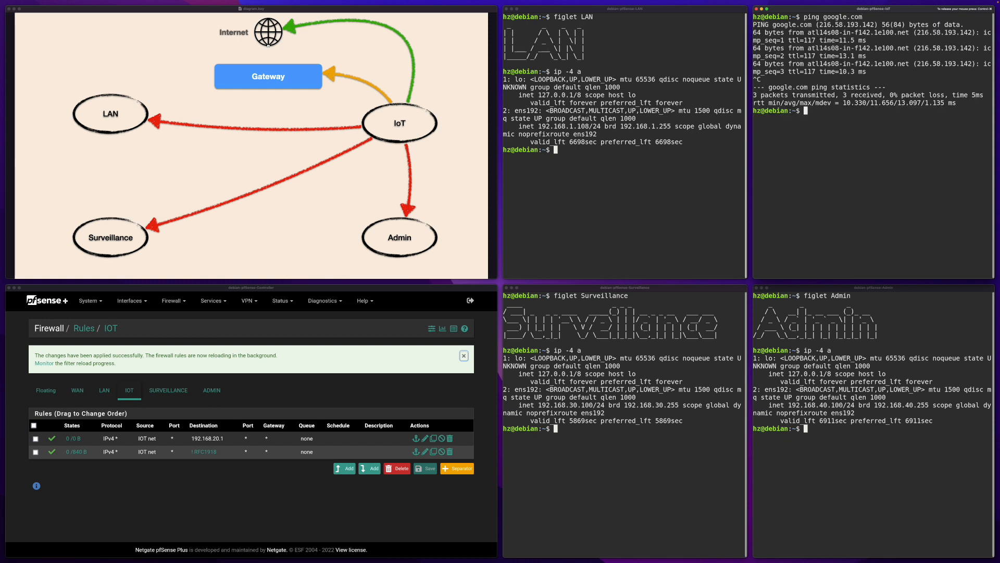
Ping the IoT network's own gateway 192.168.20.1 from the IoT client, and stop the ping
{"action": "key", "text": "Up"}
{"action": "key", "text": "BackSpace"}
{"action": "key", "text": "BackSpace"}
{"action": "key", "text": "BackSpace"}
{"action": "key", "text": "BackSpace"}
{"action": "key", "text": "BackSpace"}
{"action": "key", "text": "BackSpace"}
{"action": "key", "text": "BackSpace"}
{"action": "key", "text": "BackSpace"}
{"action": "key", "text": "BackSpace"}
{"action": "key", "text": "BackSpace"}
{"action": "type", "text": "192.168.20.1"}
{"action": "key", "text": "Return"}
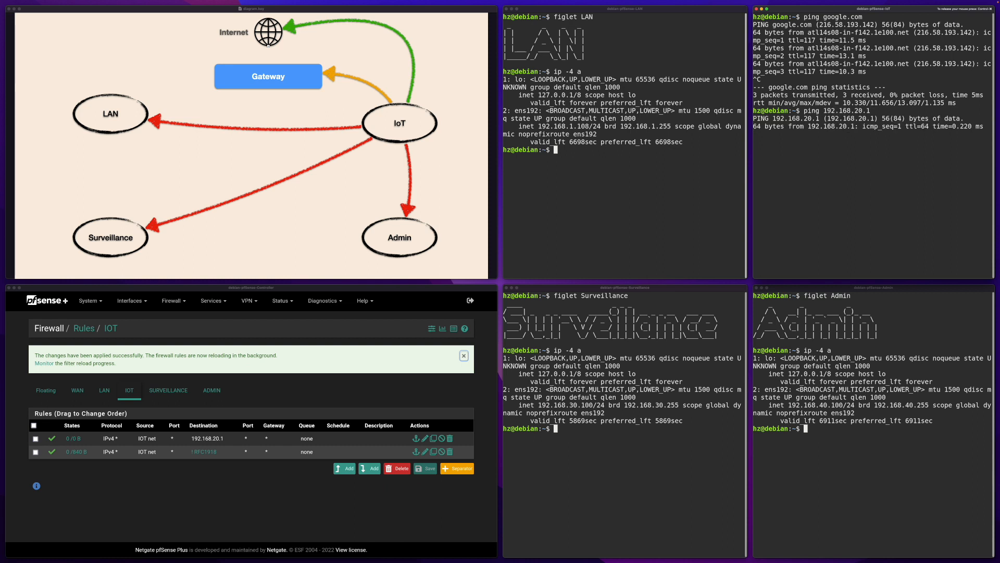
{"action": "key", "text": "ctrl+c"}
Ping the LAN gateway 192.168.1.1 from the IoT client to test blocking, and stop the ping
{"action": "key", "text": "Up"}
{"action": "key", "text": "BackSpace"}
{"action": "key", "text": "BackSpace"}
{"action": "key", "text": "BackSpace"}
{"action": "key", "text": "BackSpace"}
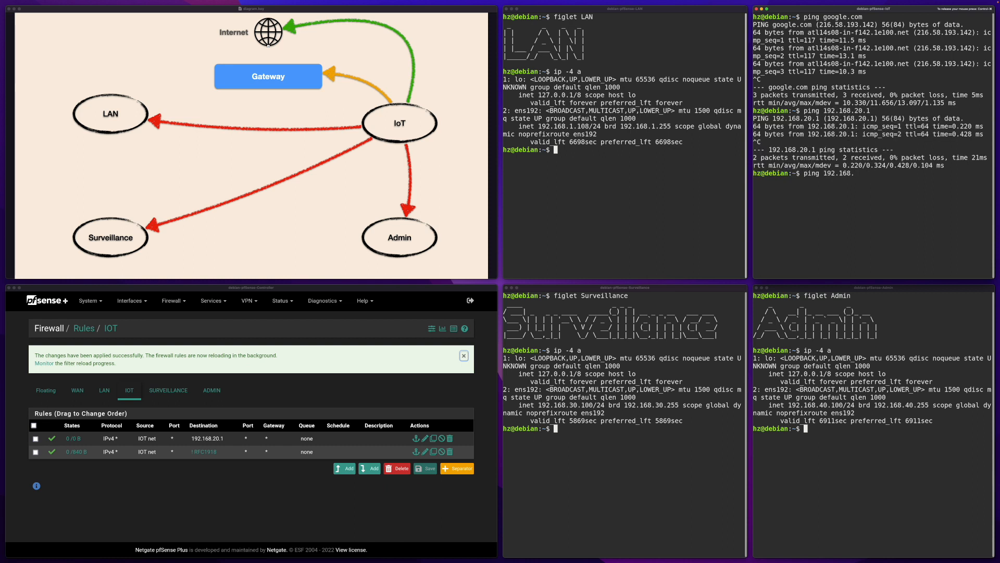
{"action": "type", "text": "1.1"}
{"action": "key", "text": "Return"}
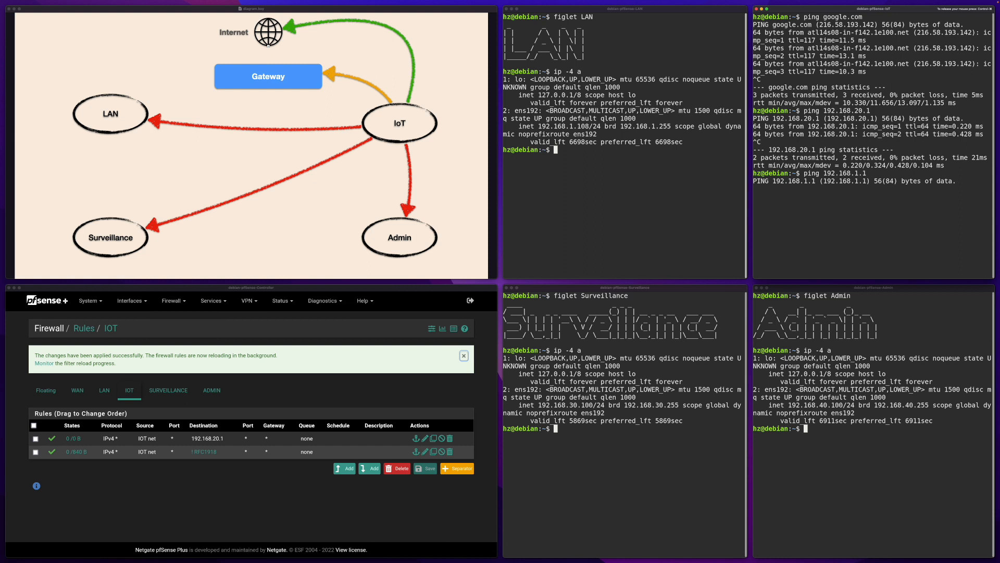
{"action": "key", "text": "ctrl+c"}
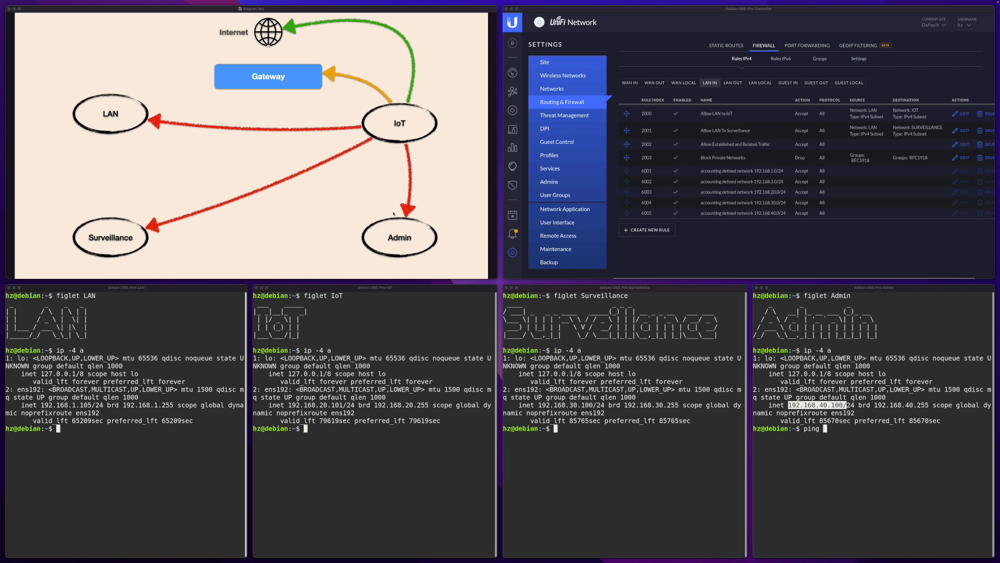
Switch to the USG-Pro setup and ping the LAN client 192.168.1.105 from its IoT client, and stop the ping
{"action": "left_click", "coordinate": [364, 454]}
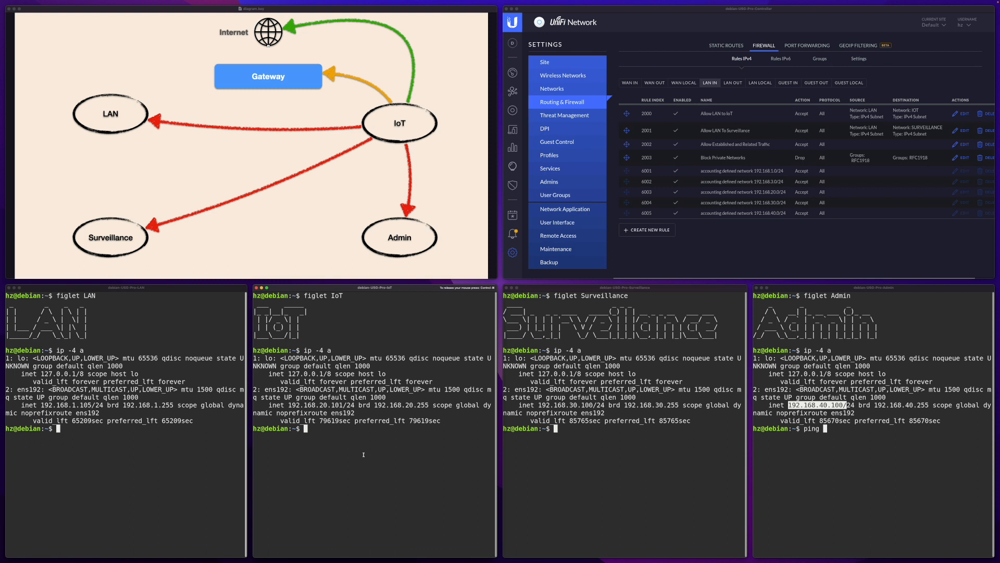
{"action": "type", "text": "ping 192.168.1.105"}
{"action": "key", "text": "Return"}
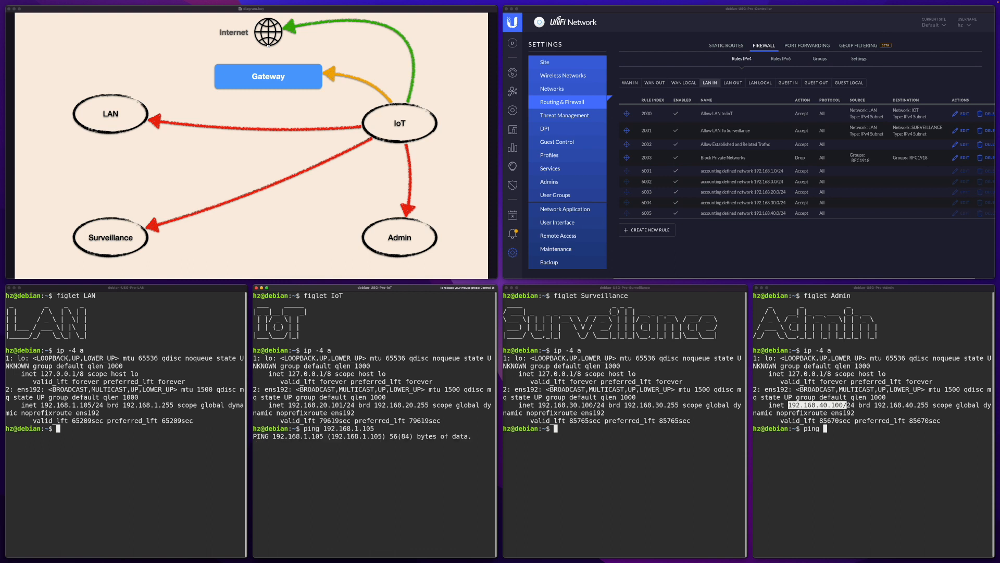
{"action": "key", "text": "ctrl+c"}
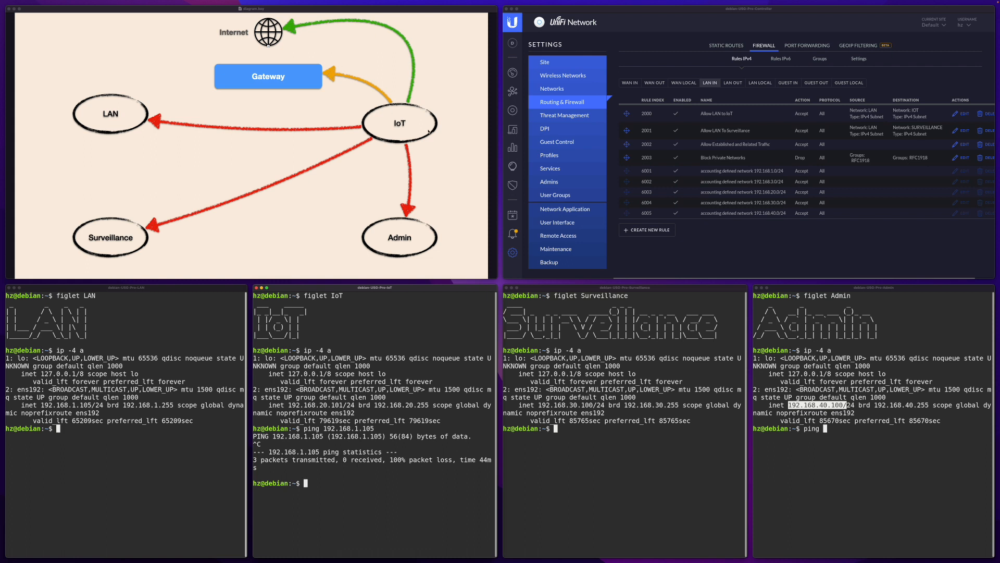
View the WAN Out rules in UniFi Network and ping 8.8.8.8 from the IoT client to test internet access
{"action": "left_click", "coordinate": [654, 82]}
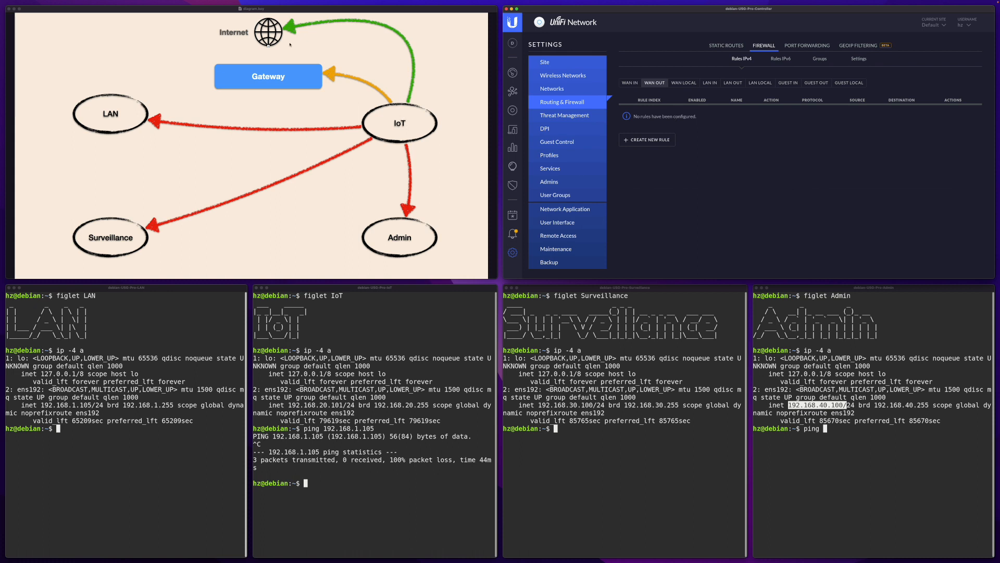
{"action": "left_click", "coordinate": [386, 490]}
{"action": "type", "text": "ping 8.8.8.8"}
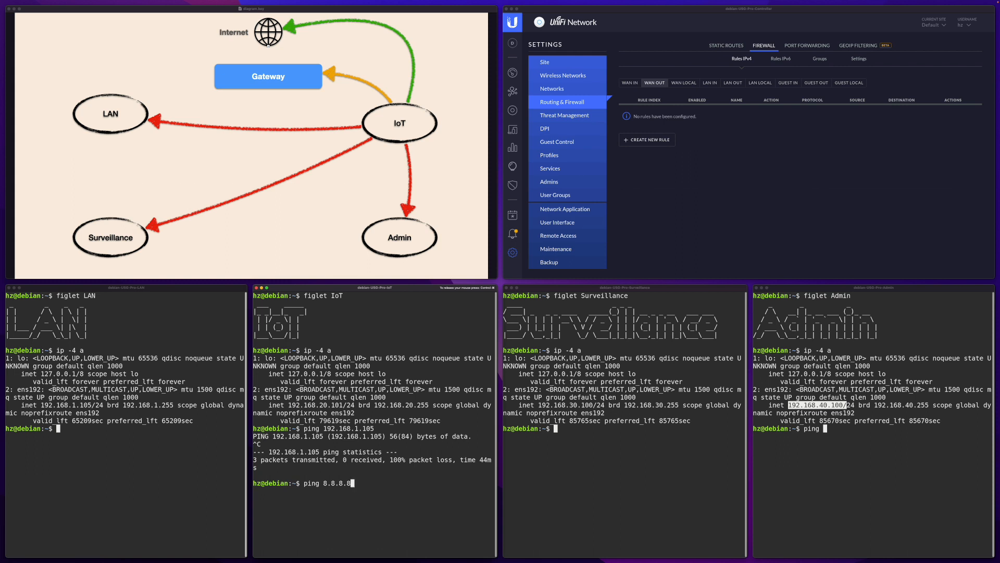
{"action": "key", "text": "Return"}
{"action": "key", "text": "ctrl+c"}
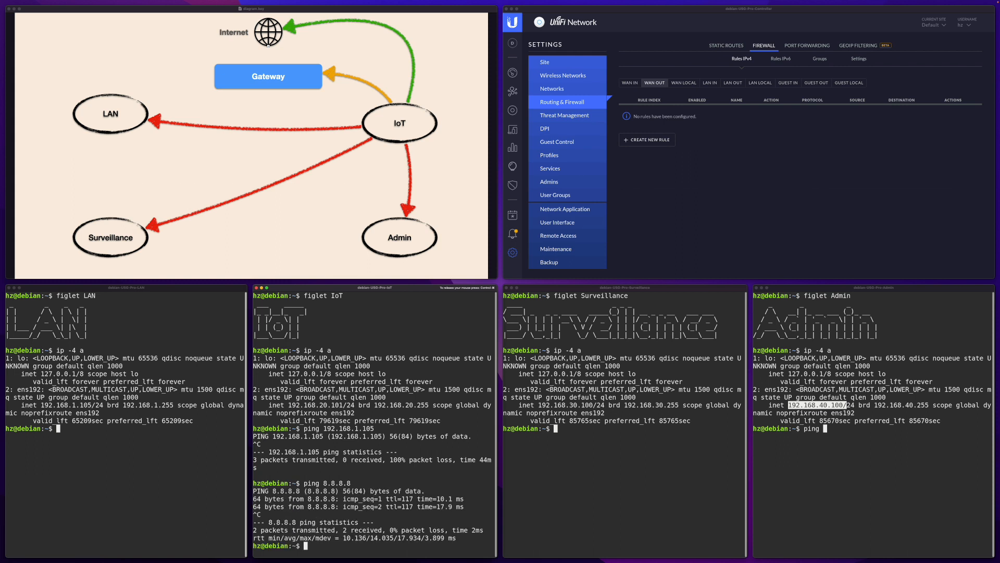
Ping google.com from the USG-Pro IoT client to test name resolution, and stop the ping
{"action": "type", "text": "ping google.com"}
{"action": "key", "text": "Return"}
{"action": "key", "text": "ctrl+c"}
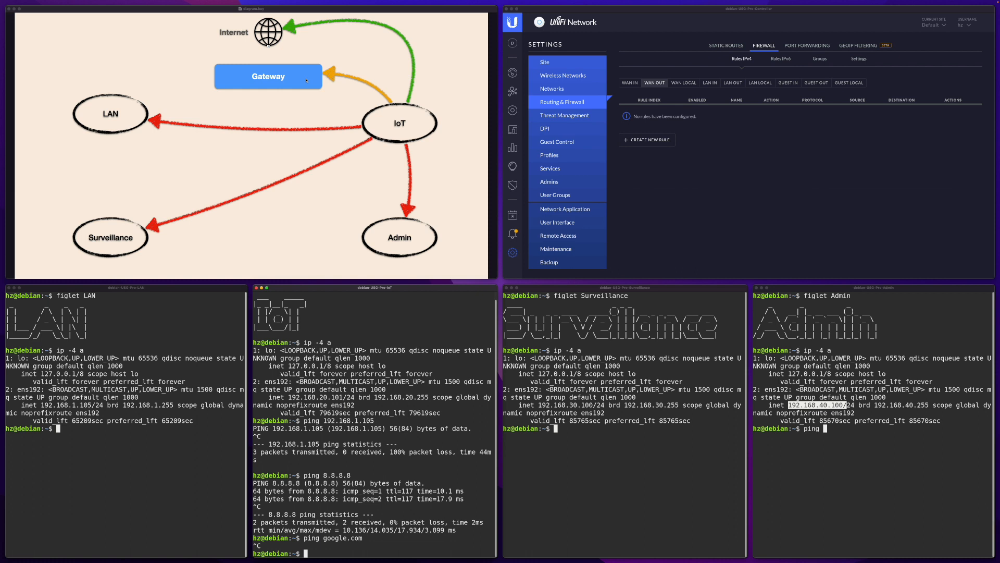
Create a LAN Local rule named "Allow IoT To Gateway" with action Accept and source network IOT
{"action": "left_click", "coordinate": [765, 137]}
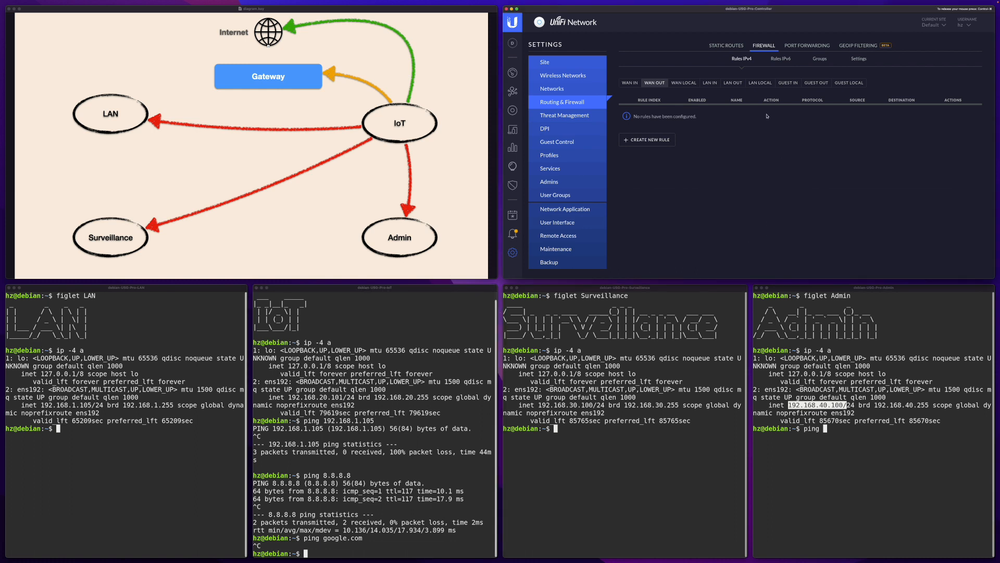
{"action": "left_click", "coordinate": [760, 83]}
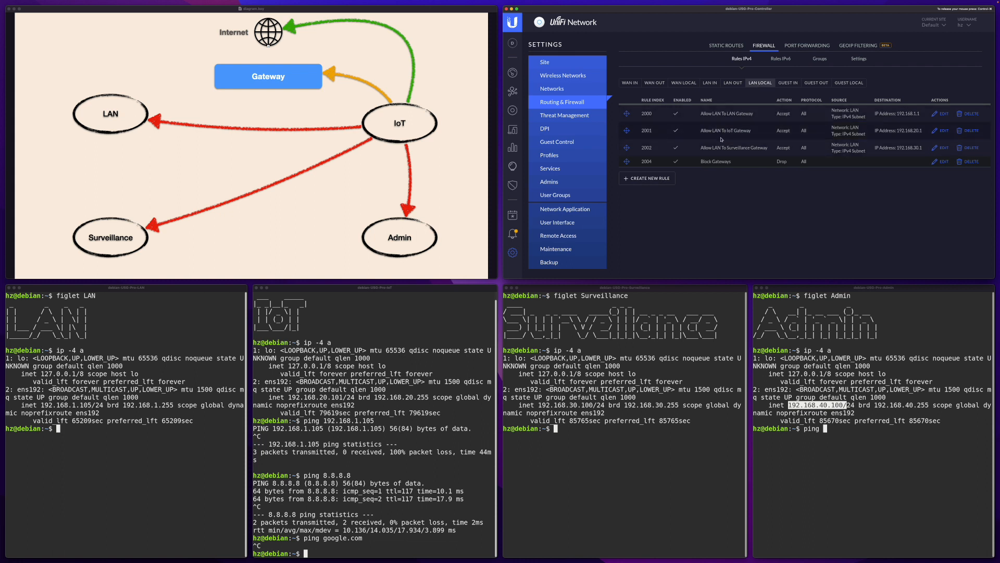
{"action": "left_click", "coordinate": [647, 178]}
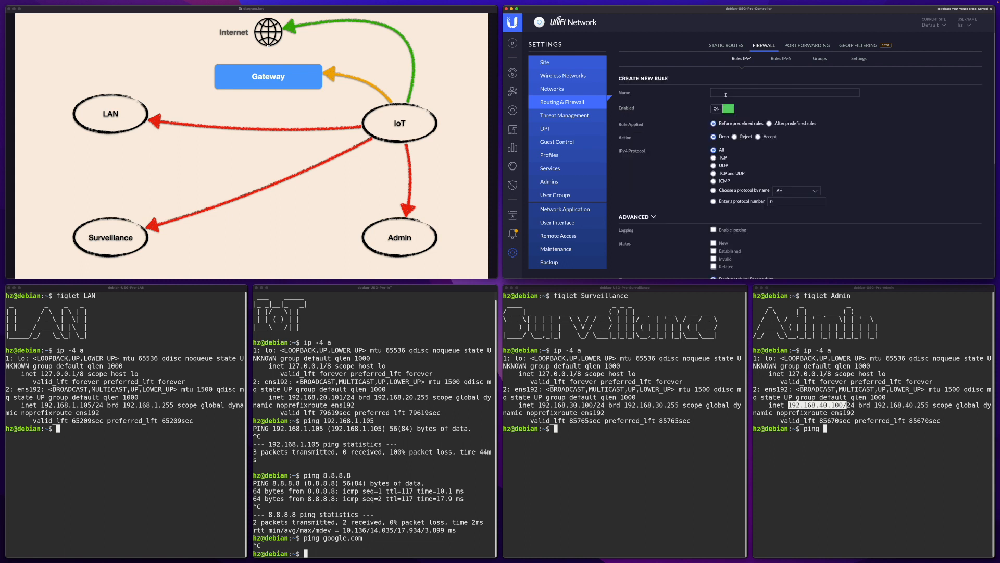
{"action": "left_click", "coordinate": [725, 92]}
{"action": "type", "text": "Allow IoT To Gateway"}
{"action": "left_click", "coordinate": [758, 137]}
{"action": "scroll", "coordinate": [750, 176], "scroll_direction": "down", "scroll_amount": 5}
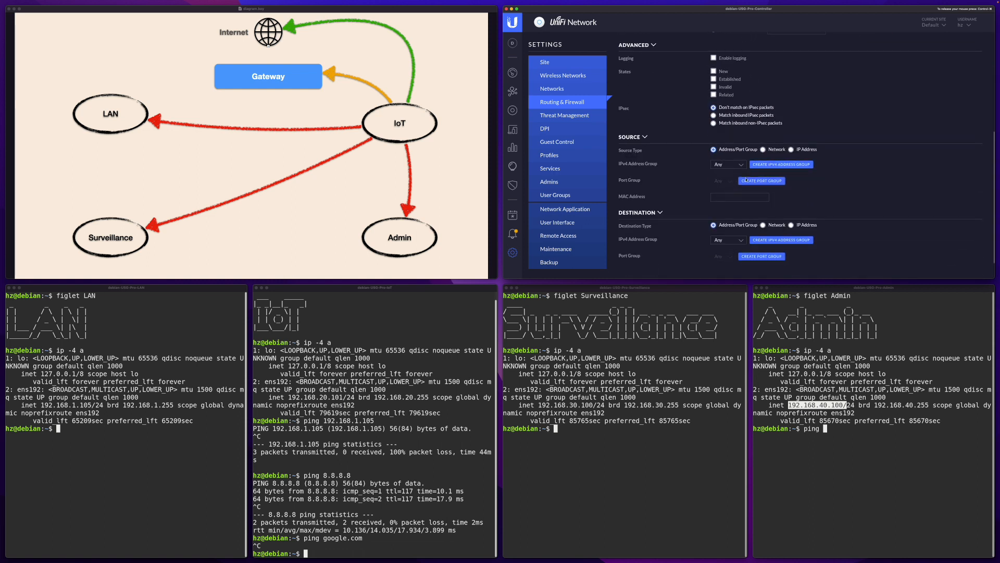
{"action": "left_click", "coordinate": [764, 149]}
{"action": "left_click", "coordinate": [735, 164]}
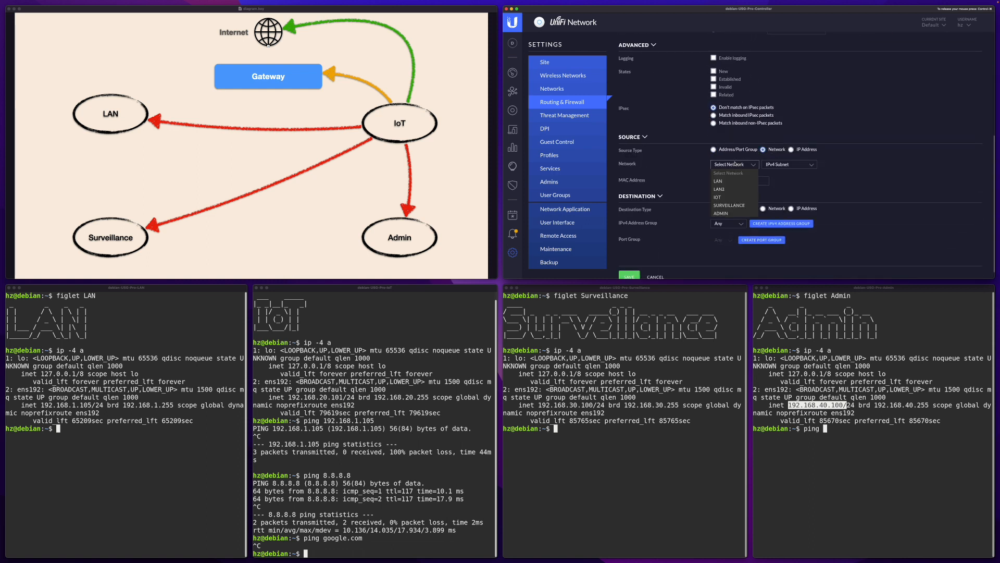
{"action": "left_click", "coordinate": [719, 197]}
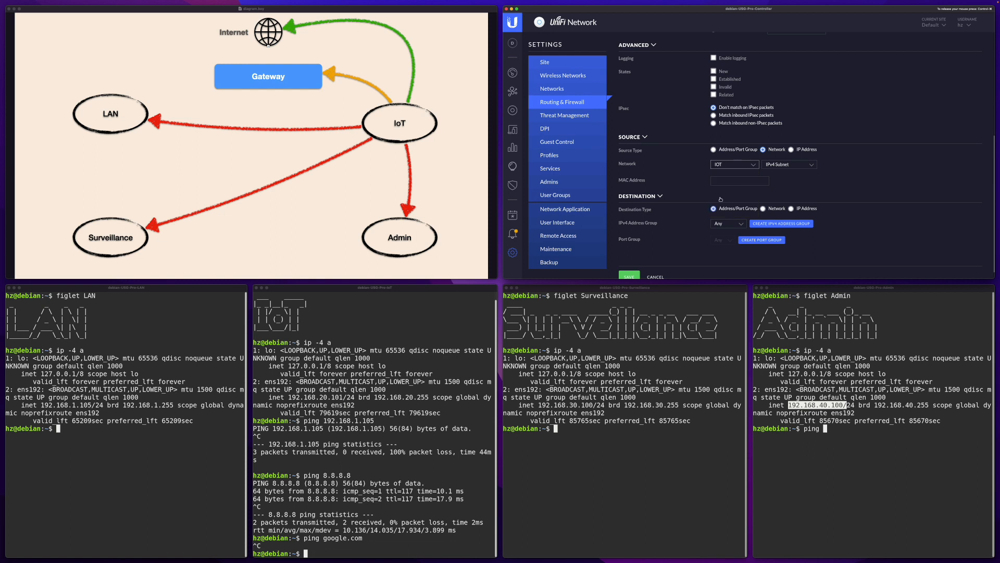
Save the rule with destination IP address 192.168.20.1, and move it above the Block Gateways rule
{"action": "left_click", "coordinate": [791, 208]}
{"action": "left_click", "coordinate": [738, 228]}
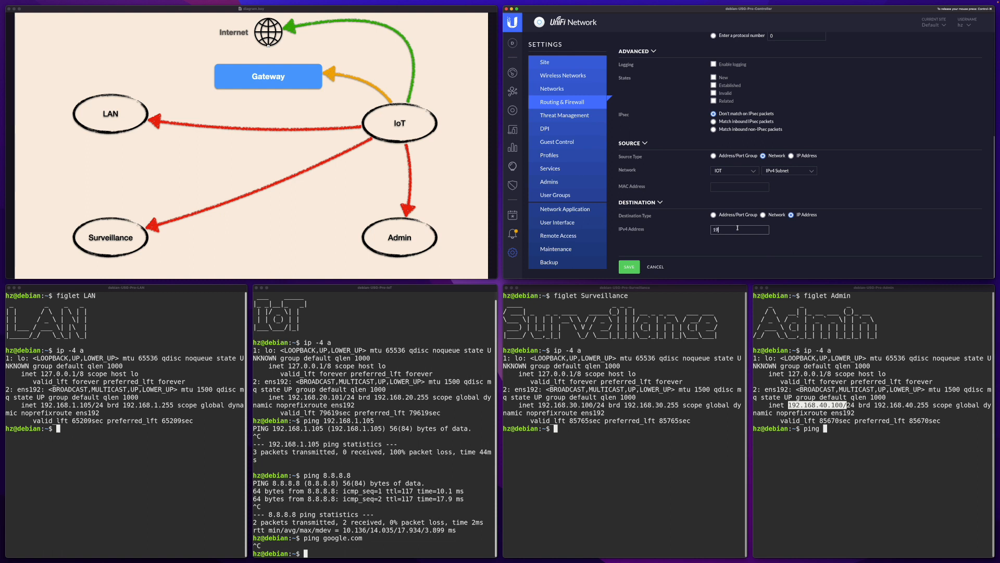
{"action": "type", "text": "192.168.20.1"}
{"action": "left_click", "coordinate": [628, 267]}
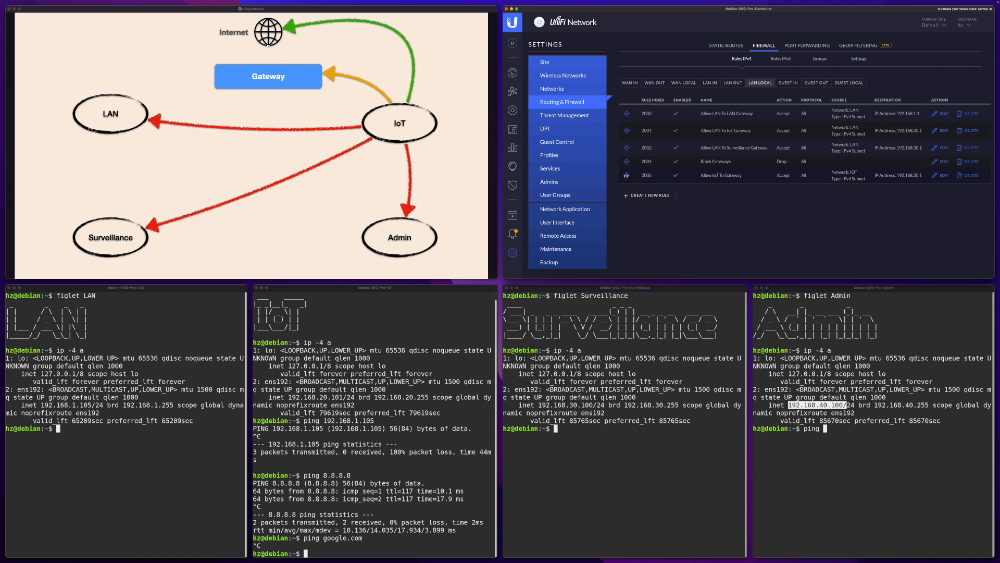
{"action": "left_click_drag", "start_coordinate": [627, 175], "coordinate": [628, 162]}
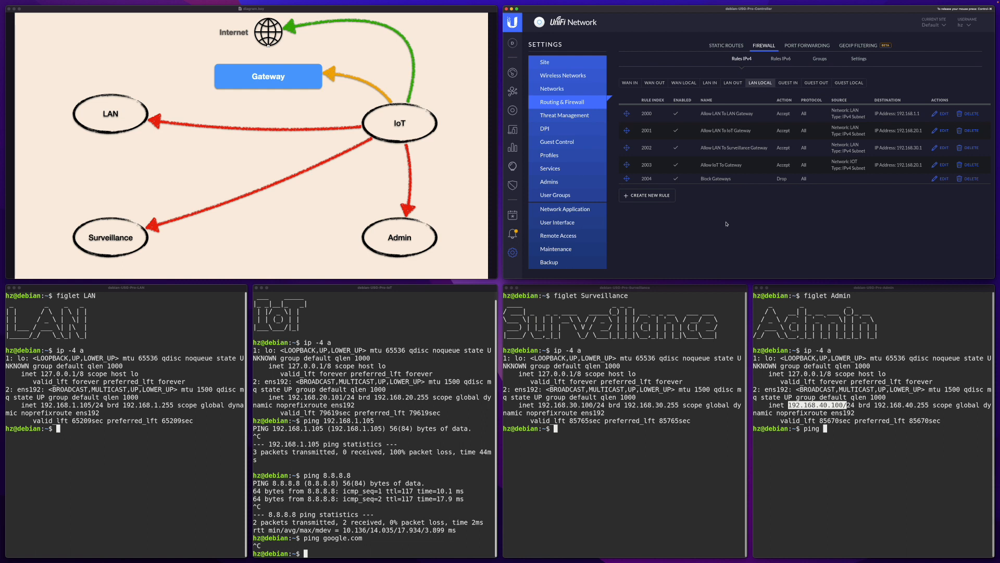
Repeat the google.com ping from the IoT client to retest name resolution with the gateway rule, and stop it
{"action": "left_click", "coordinate": [375, 422]}
{"action": "key", "text": "Up"}
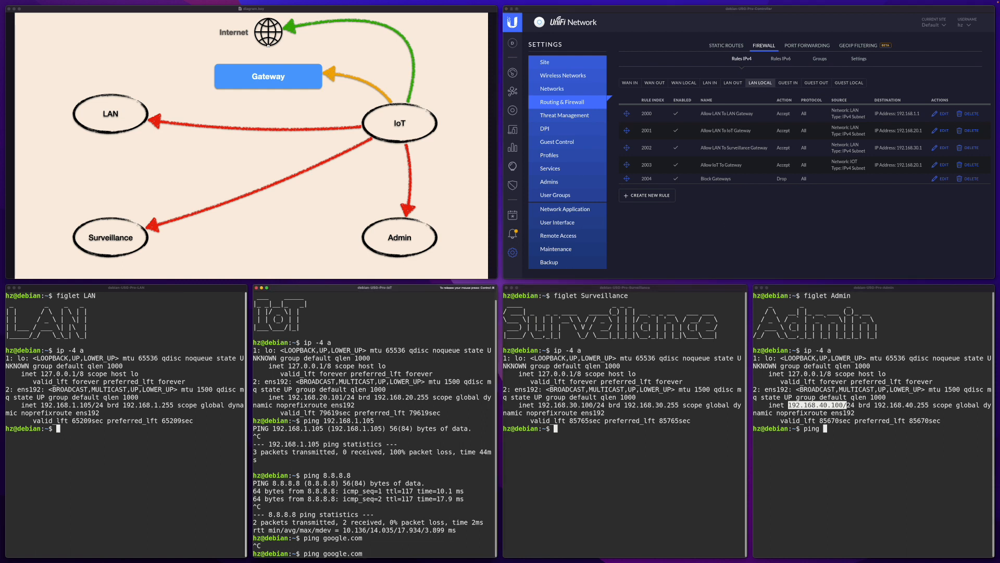
{"action": "key", "text": "Return"}
{"action": "key", "text": "ctrl+c"}
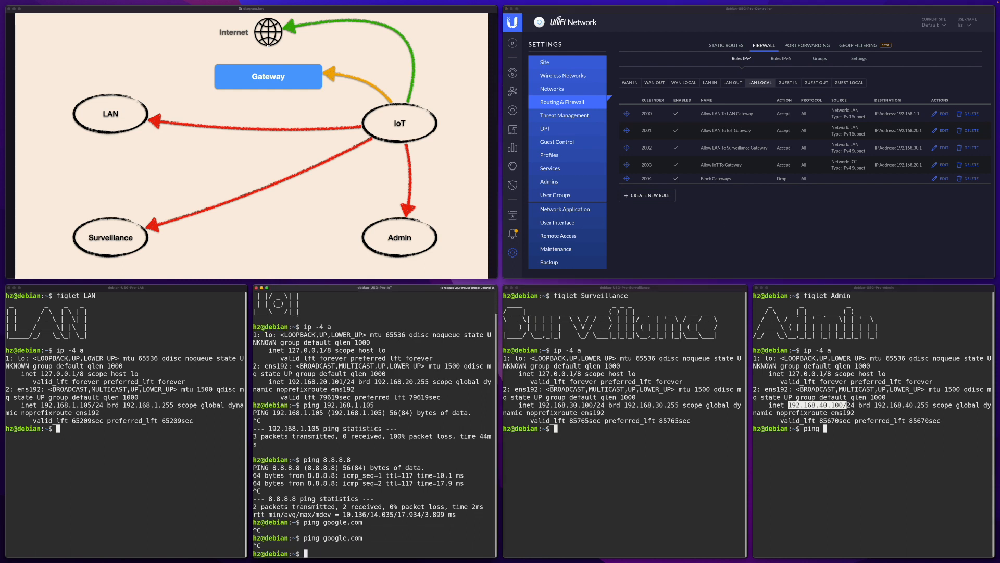
{"action": "key", "text": "Up"}
{"action": "key", "text": "Return"}
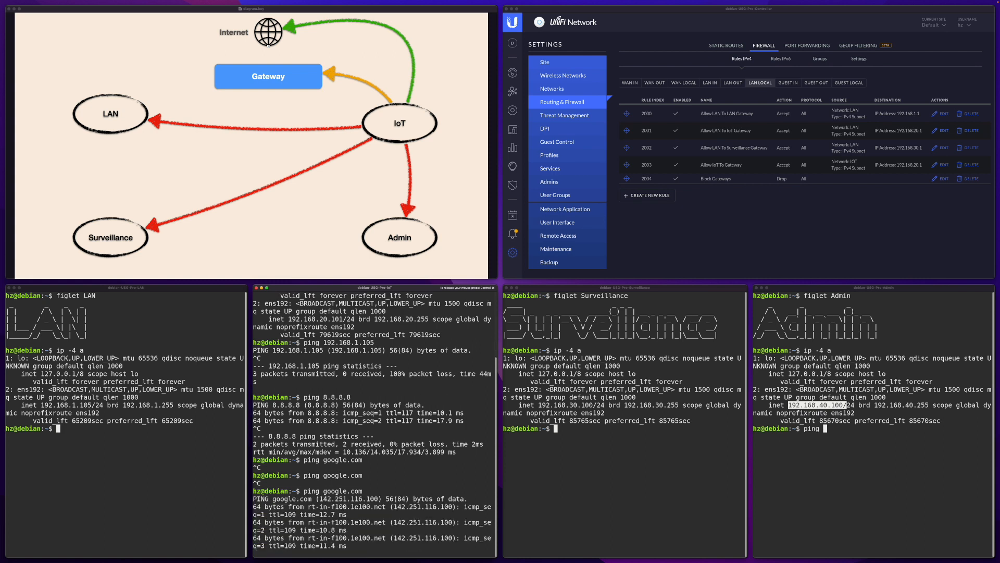
{"action": "key", "text": "ctrl+c"}
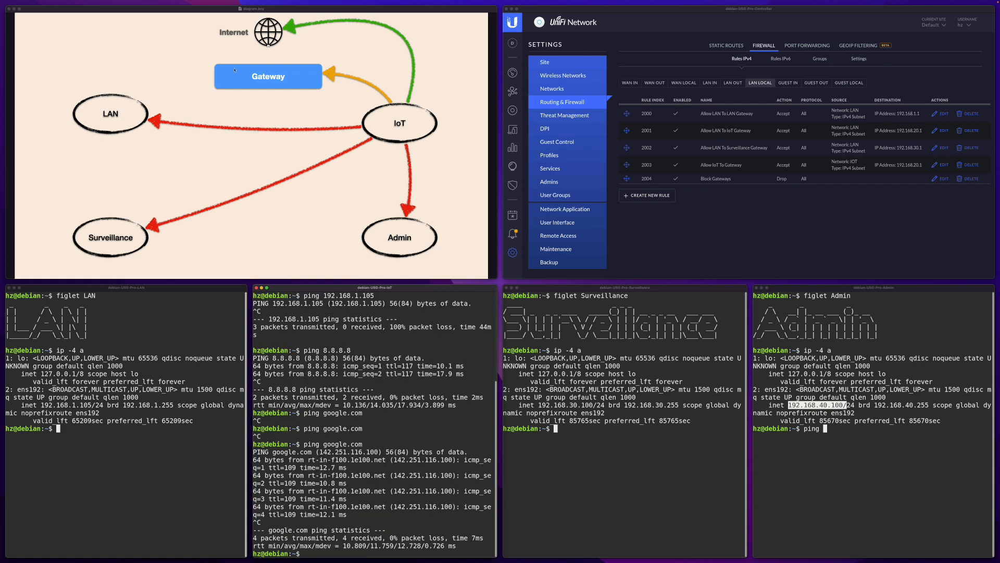
Ping the IoT gateway 192.168.20.1 and the Admin gateway 192.168.40.1 from the IoT client, stopping each ping
{"action": "type", "text": "ping 198.168.20.1"}
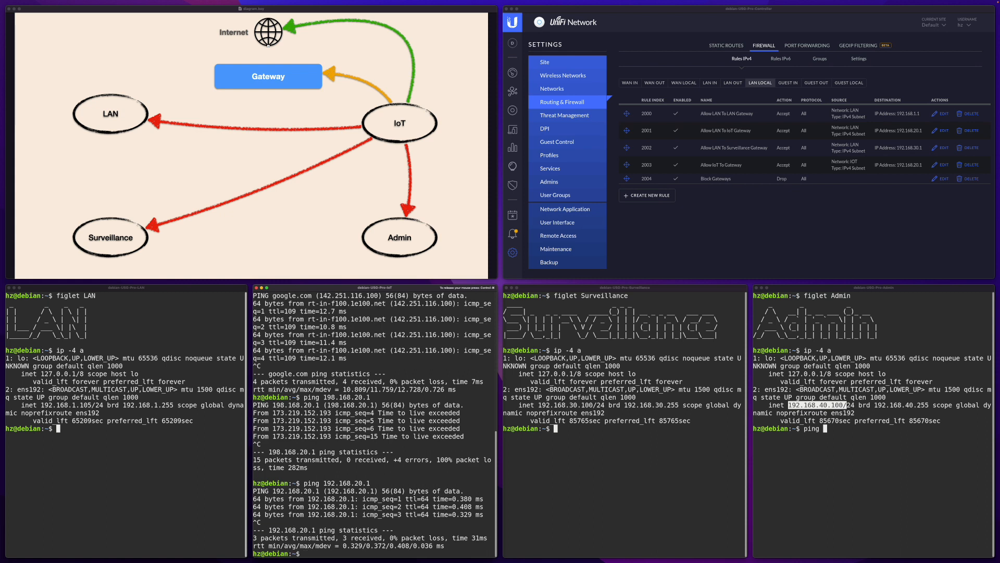
{"action": "key", "text": "Up"}
{"action": "key", "text": "BackSpace"}
{"action": "key", "text": "BackSpace"}
{"action": "key", "text": "BackSpace"}
{"action": "key", "text": "BackSpace"}
{"action": "type", "text": "40.1"}
{"action": "key", "text": "Return"}
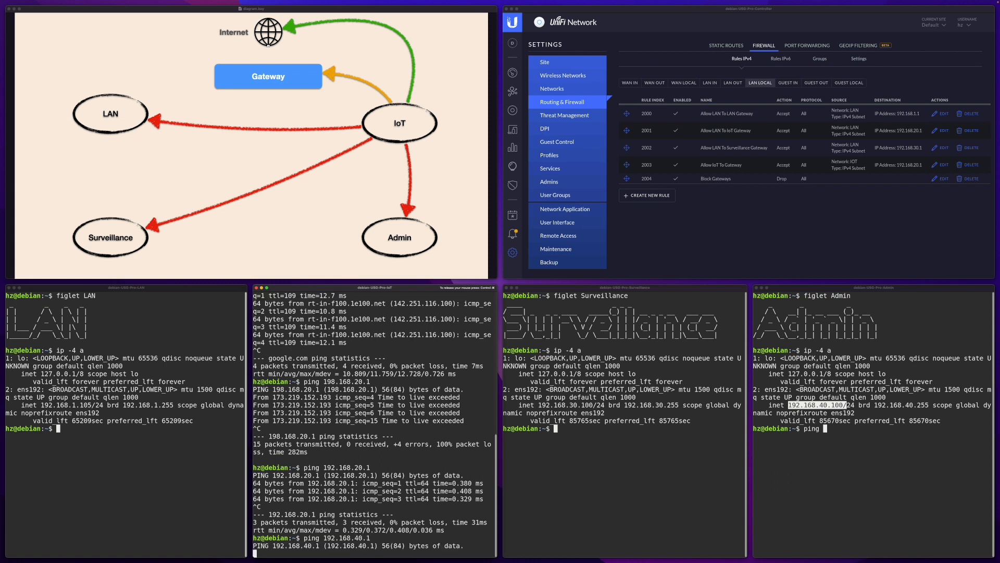
{"action": "key", "text": "ctrl+c"}
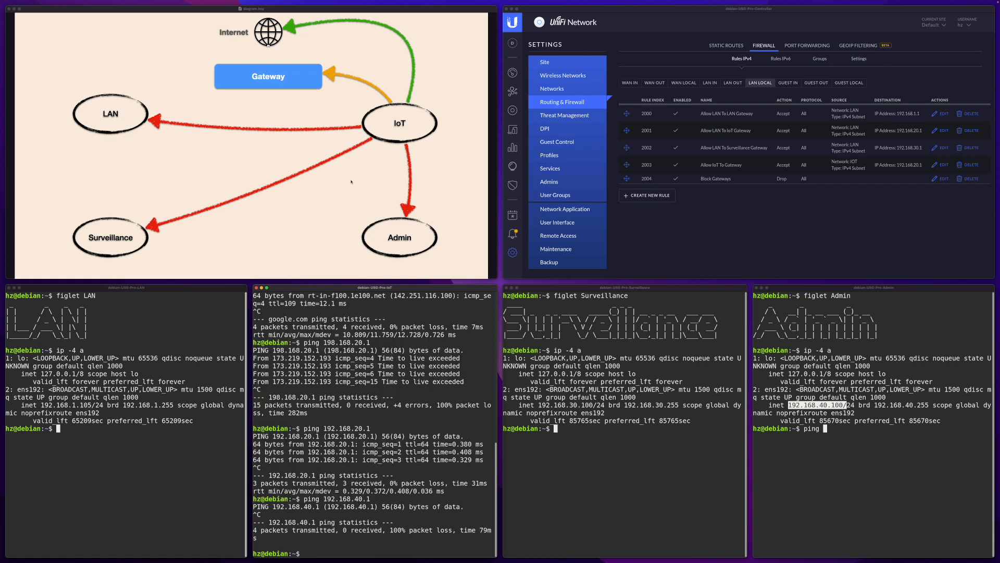
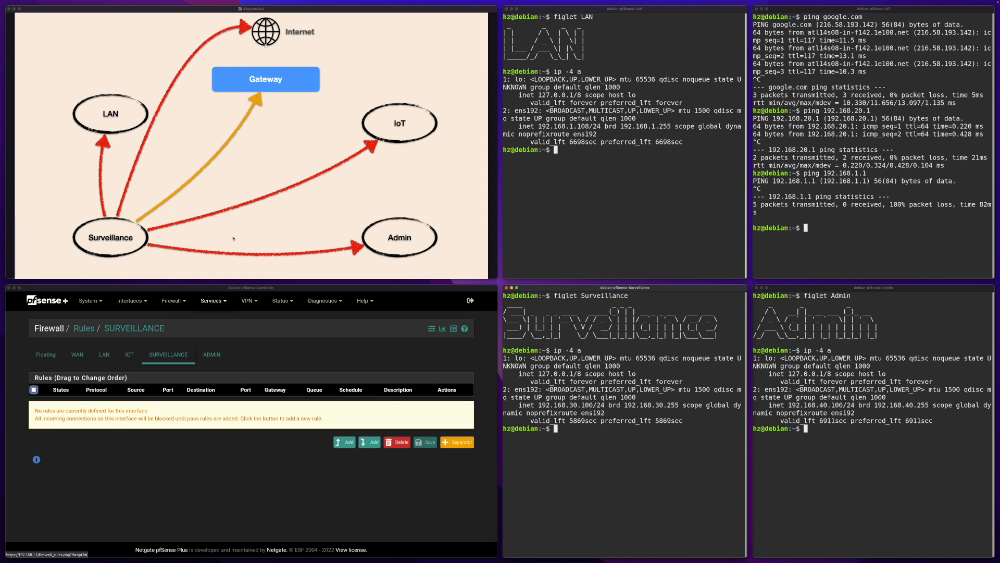
In the pfSense setup, list the IoT client's IPv4 addresses and ping 192.168.20.100 from the Surveillance client
{"action": "left_click", "coordinate": [145, 340]}
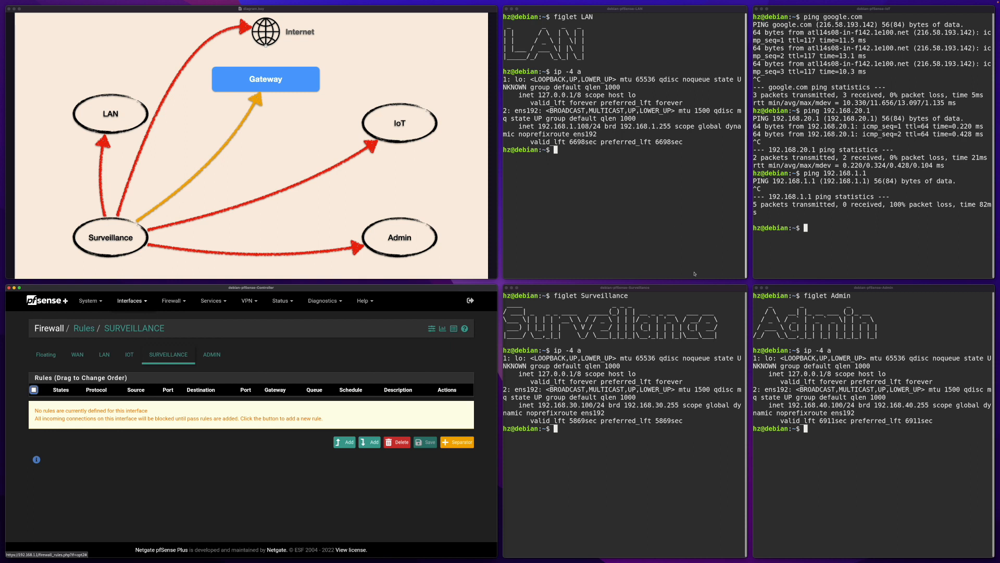
{"action": "left_click", "coordinate": [628, 377]}
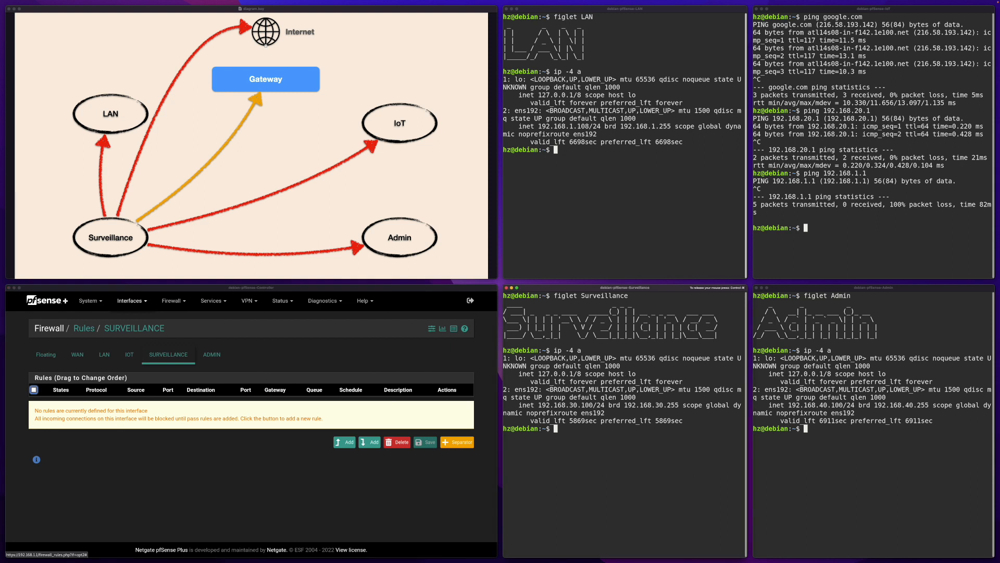
{"action": "type", "text": "ping"}
{"action": "left_click", "coordinate": [836, 241]}
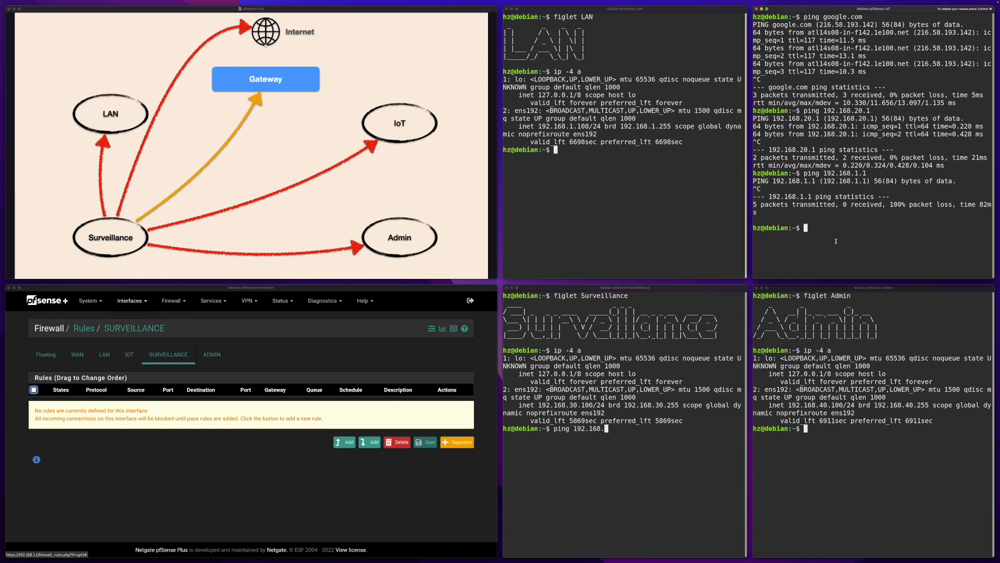
{"action": "type", "text": "ip -4 a"}
{"action": "key", "text": "Return"}
{"action": "left_click", "coordinate": [625, 416]}
{"action": "type", "text": "20"}
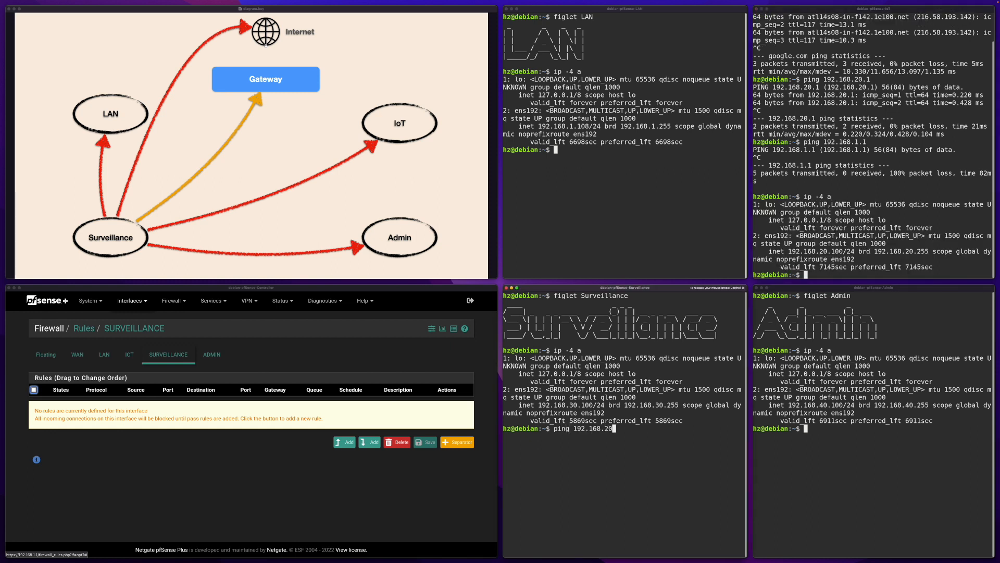
{"action": "type", "text": ".100"}
{"action": "key", "text": "Return"}
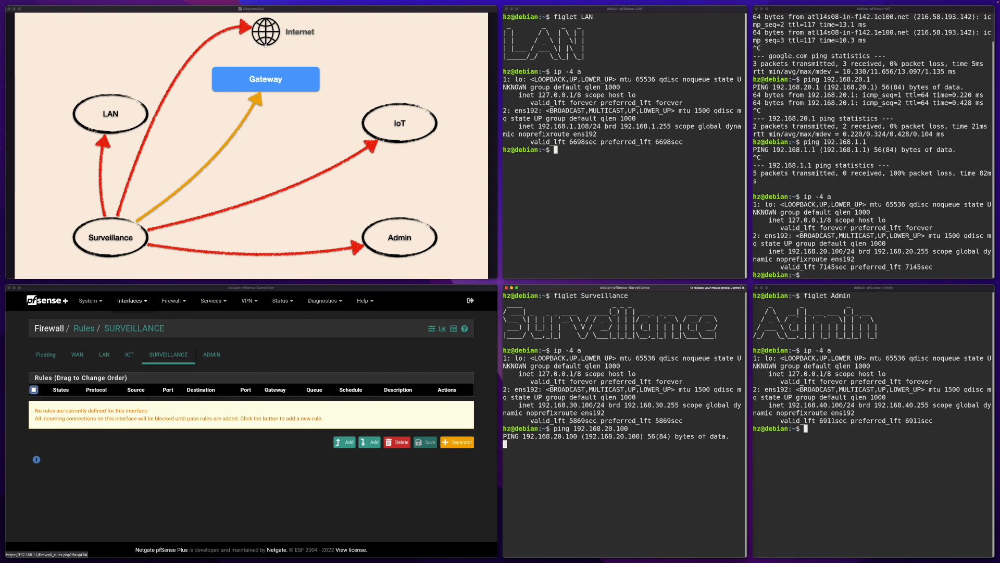
Stop the running ping on the Surveillance client, and ping 8.8.8.8 from it to test internet access, stopping that too
{"action": "key", "text": "ctrl+c"}
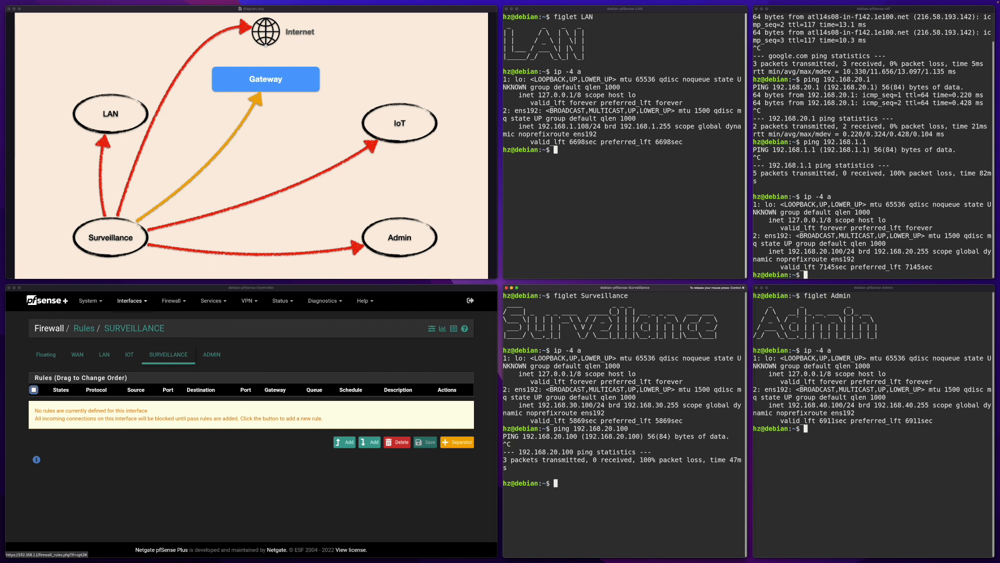
{"action": "type", "text": "ping 8.8.8.8"}
{"action": "key", "text": "Return"}
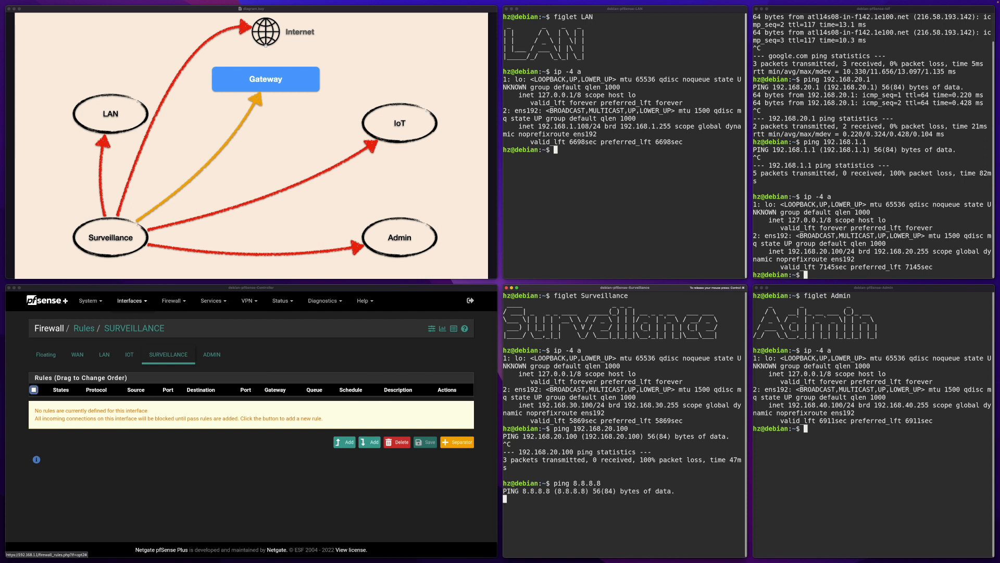
{"action": "key", "text": "ctrl+c"}
Ping google.com from the Surveillance client to test name resolution
{"action": "key", "text": "Up"}
{"action": "key", "text": "BackSpace"}
{"action": "key", "text": "BackSpace"}
{"action": "key", "text": "BackSpace"}
{"action": "key", "text": "BackSpace"}
{"action": "key", "text": "BackSpace"}
{"action": "key", "text": "BackSpace"}
{"action": "key", "text": "BackSpace"}
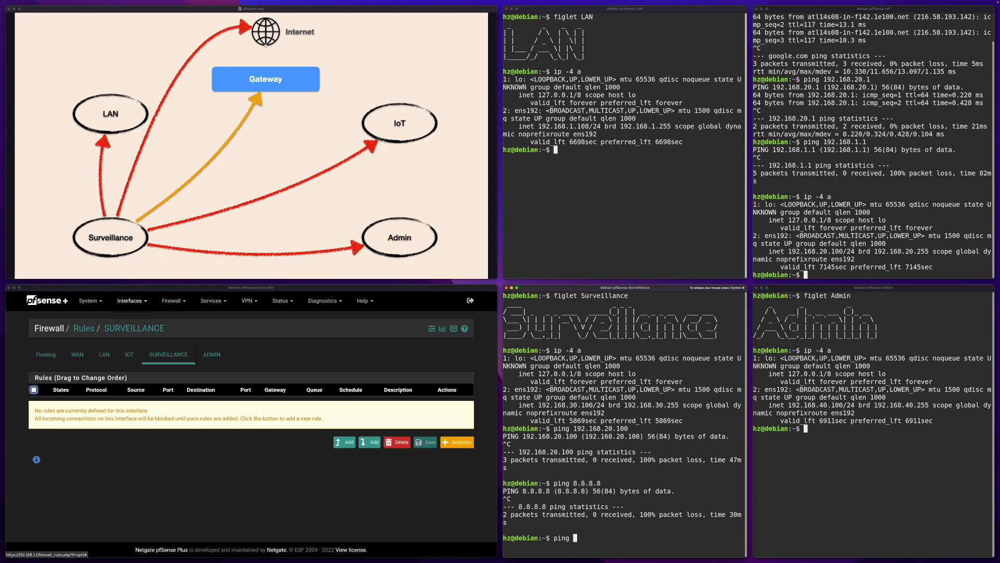
{"action": "type", "text": "google.com"}
{"action": "key", "text": "Return"}
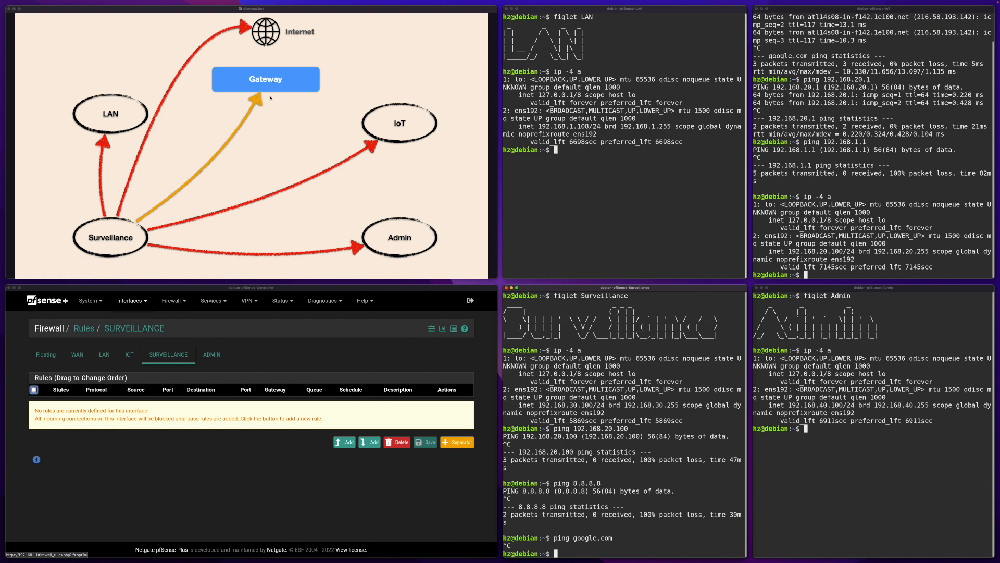
In the USG-Pro setup, ping the Admin client at 192.168.40.100 from the Surveillance client, and stop the ping
{"action": "left_click", "coordinate": [561, 345]}
{"action": "left_click_drag", "start_coordinate": [600, 405], "coordinate": [565, 404]}
{"action": "key", "text": "ctrl+super"}
{"action": "left_click", "coordinate": [574, 438]}
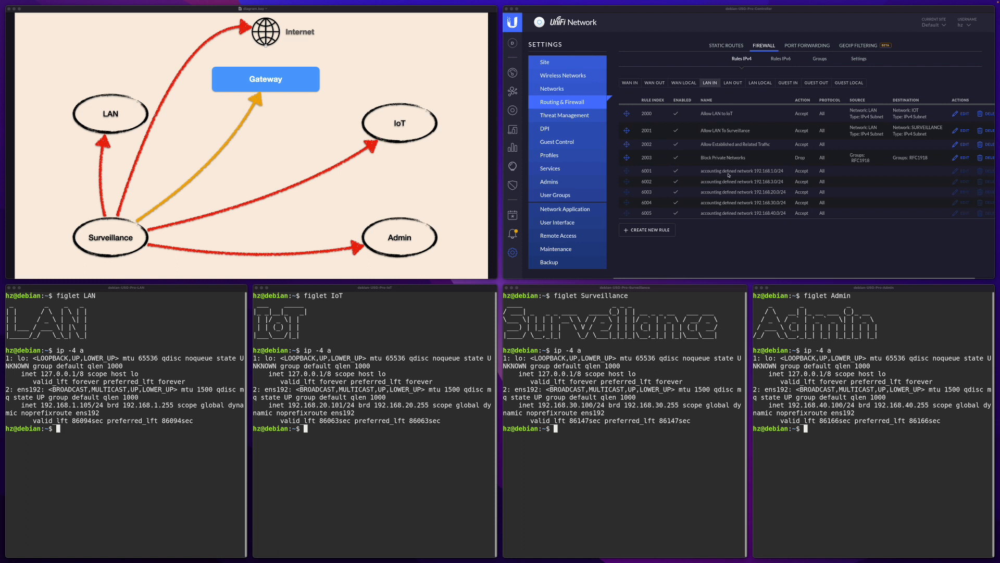
{"action": "left_click", "coordinate": [617, 478]}
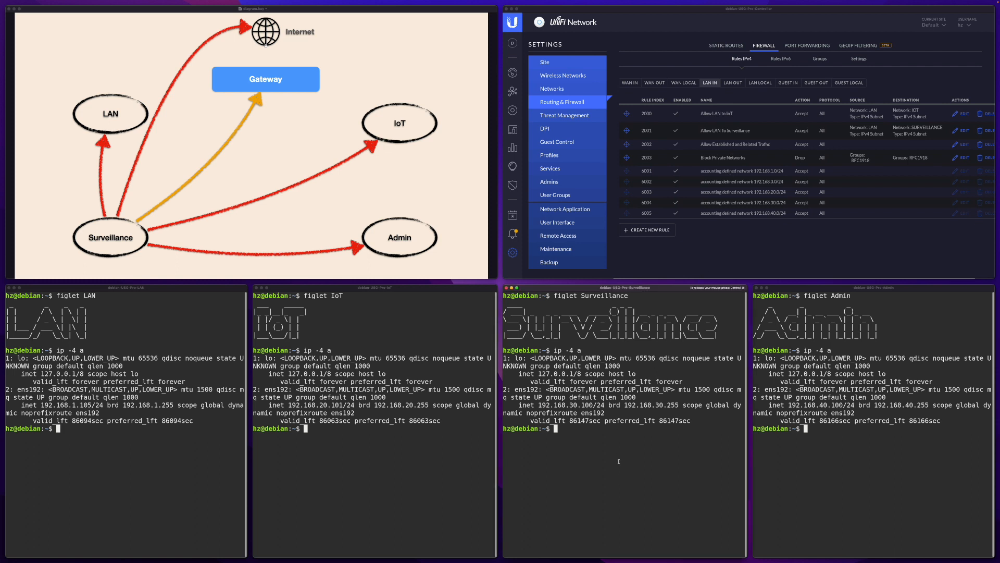
{"action": "type", "text": "p"}
{"action": "type", "text": "ing 192.168.40.100"}
{"action": "key", "text": "Return"}
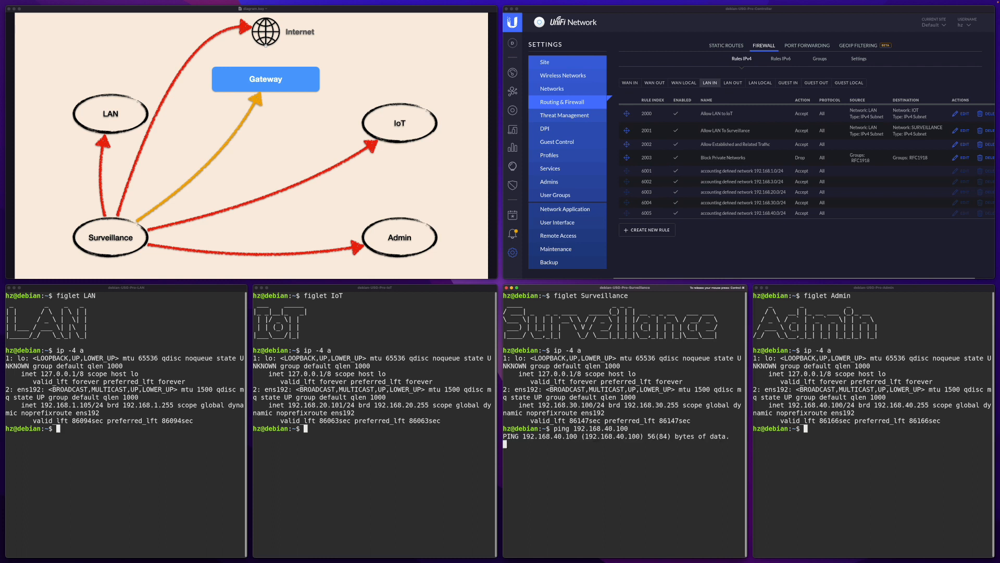
{"action": "key", "text": "ctrl+c"}
Ping 8.8.8.8 from the USG-Pro Surveillance client to test its internet access, and stop the ping
{"action": "left_click", "coordinate": [555, 293]}
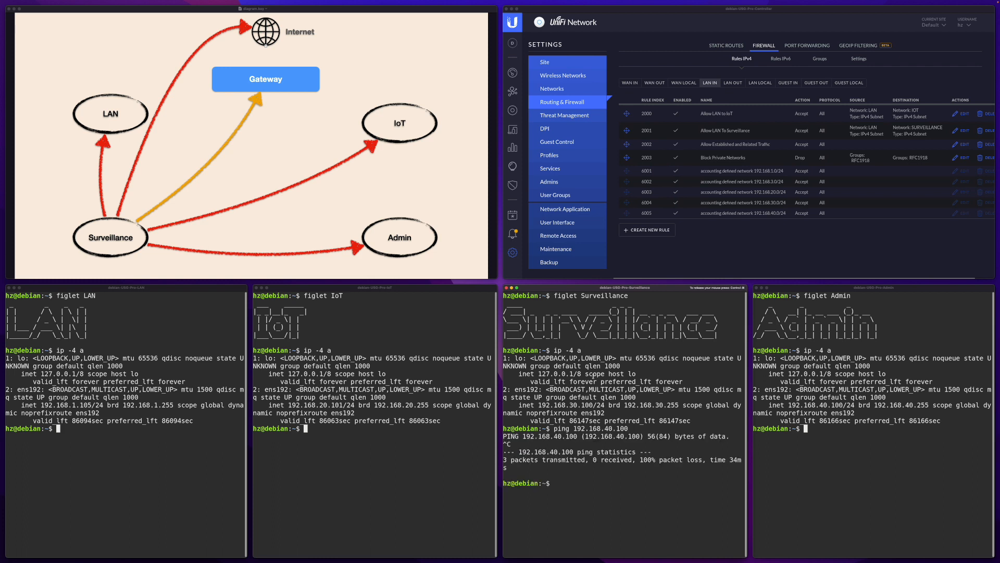
{"action": "type", "text": "ping 8.8.8.8"}
{"action": "key", "text": "Return"}
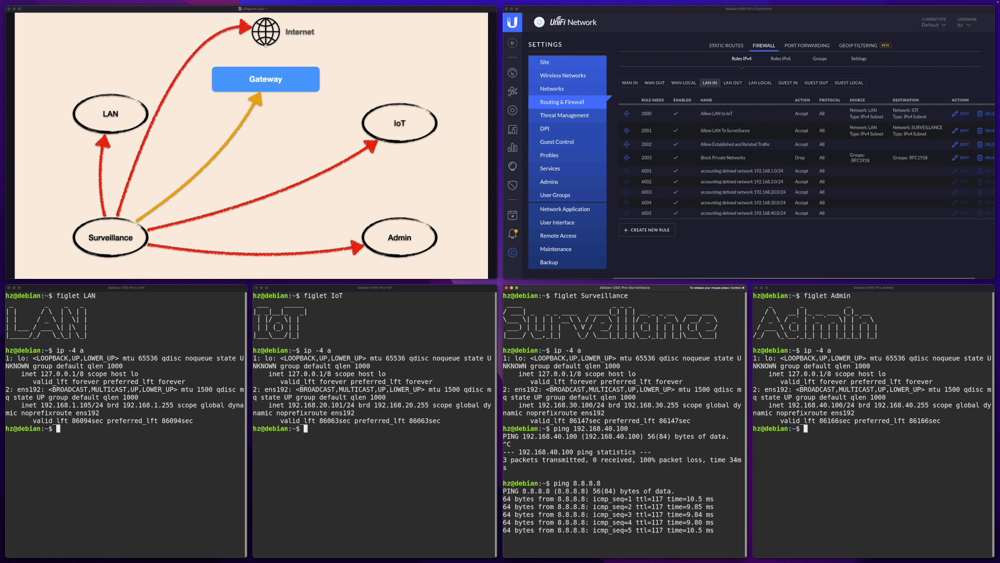
{"action": "key", "text": "ctrl+c"}
Start a new WAN Out IPv4 firewall rule on the USG-Pro named "Block Surveillance To Internet"
{"action": "left_click", "coordinate": [659, 267]}
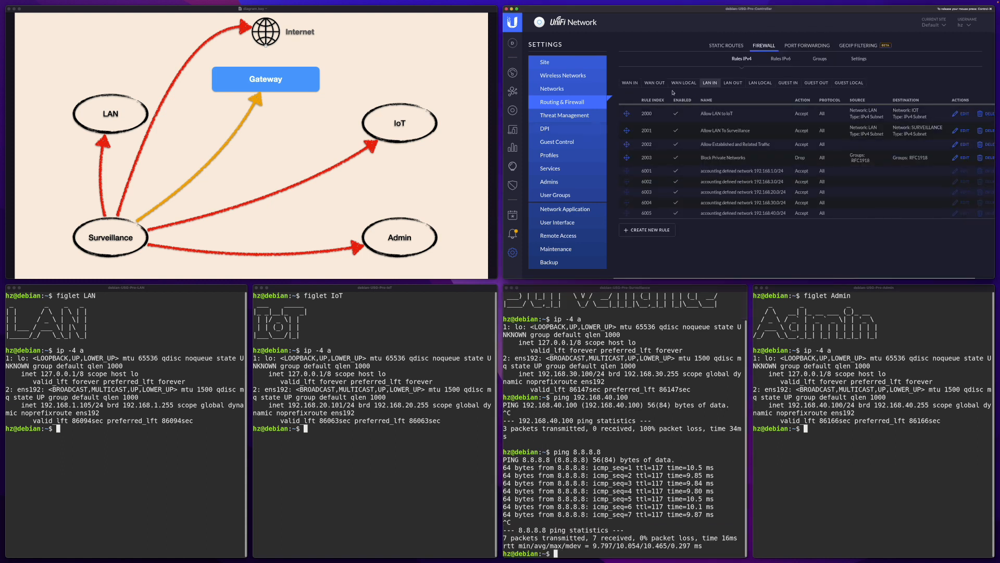
{"action": "left_click", "coordinate": [653, 83]}
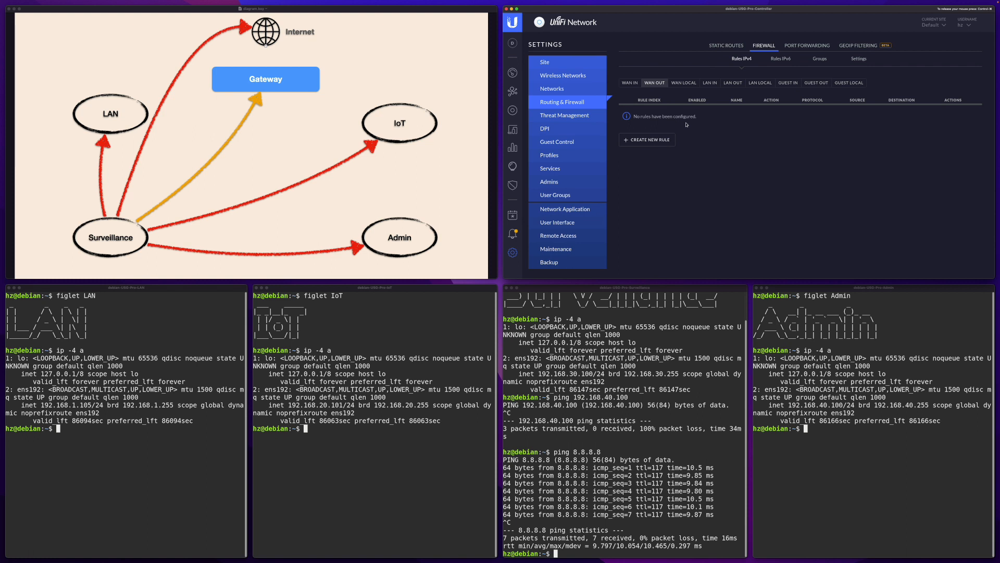
{"action": "left_click", "coordinate": [655, 142]}
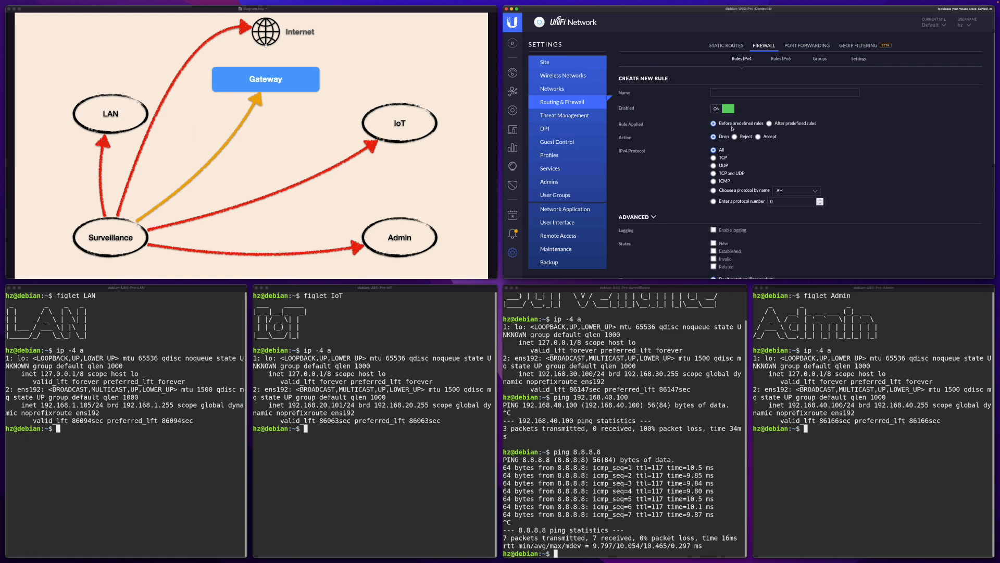
{"action": "left_click", "coordinate": [727, 92]}
{"action": "type", "text": "Block Surveillan"}
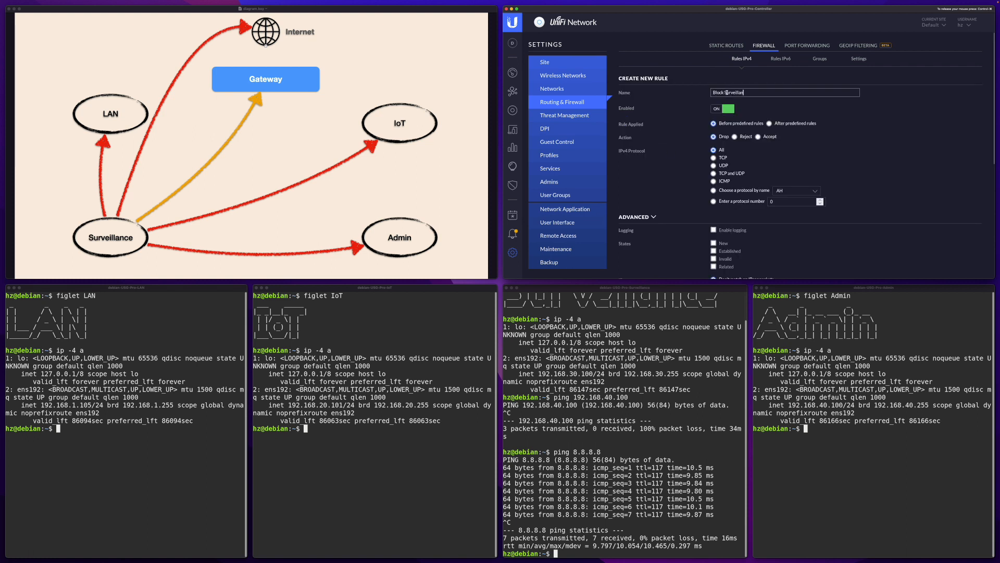
{"action": "type", "text": "ce To Internet"}
Set the rule's source to the SURVEILLANCE network, and save it as a drop rule for all protocols
{"action": "scroll", "coordinate": [730, 201], "scroll_direction": "down", "scroll_amount": 5}
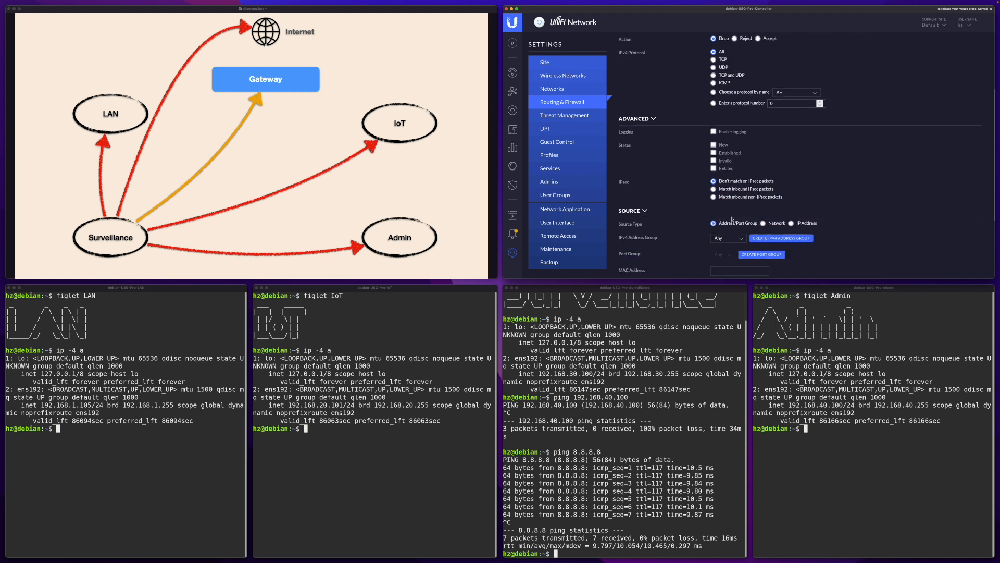
{"action": "scroll", "coordinate": [752, 192], "scroll_direction": "down", "scroll_amount": 1}
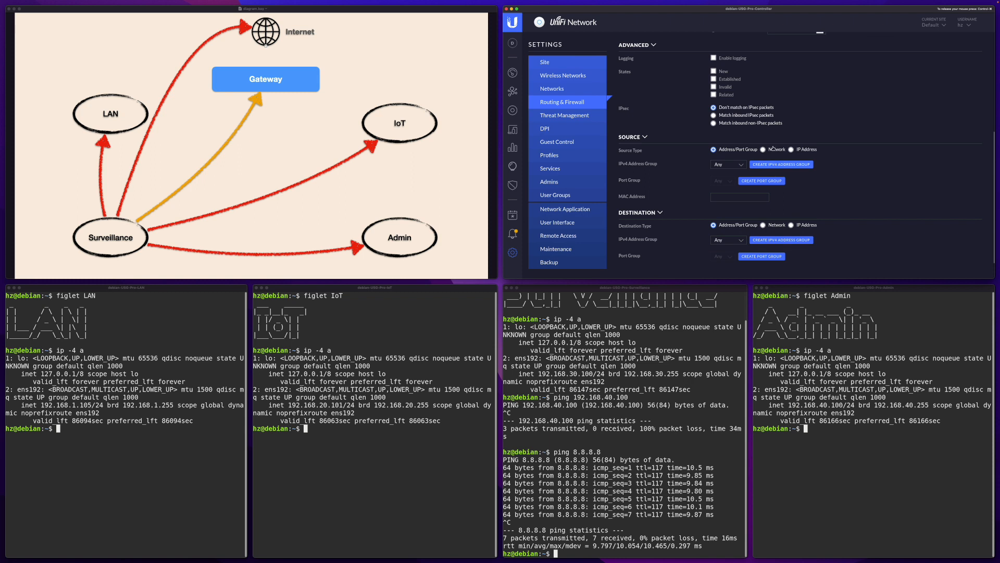
{"action": "left_click", "coordinate": [762, 150]}
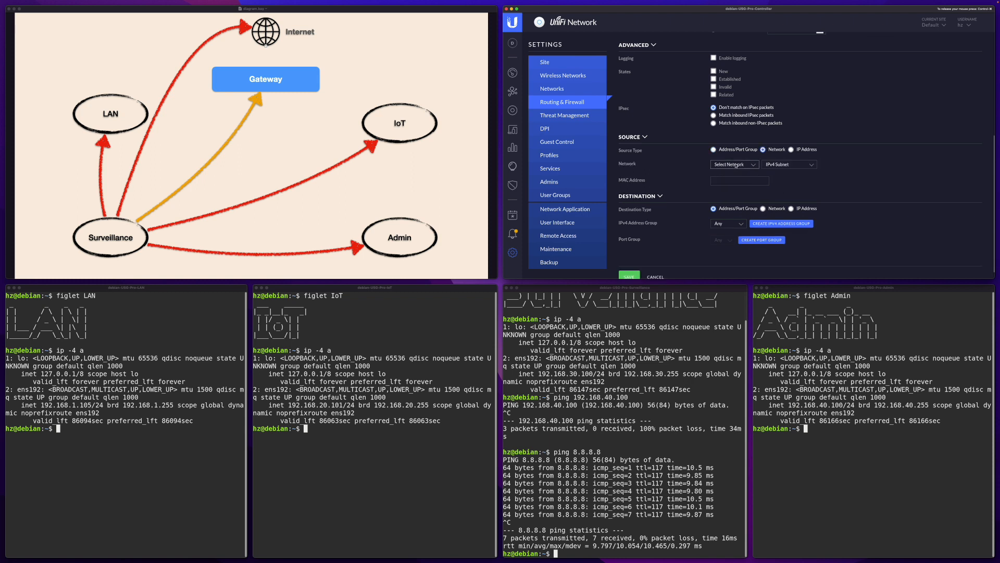
{"action": "left_click", "coordinate": [733, 164]}
{"action": "left_click", "coordinate": [728, 205]}
{"action": "scroll", "coordinate": [714, 167], "scroll_direction": "up", "scroll_amount": 6}
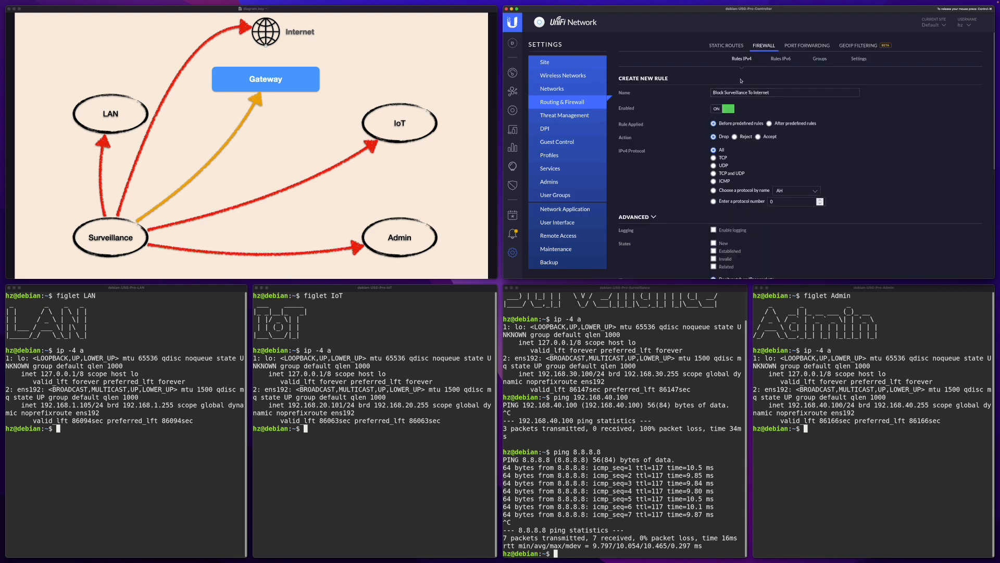
{"action": "scroll", "coordinate": [729, 208], "scroll_direction": "down", "scroll_amount": 5}
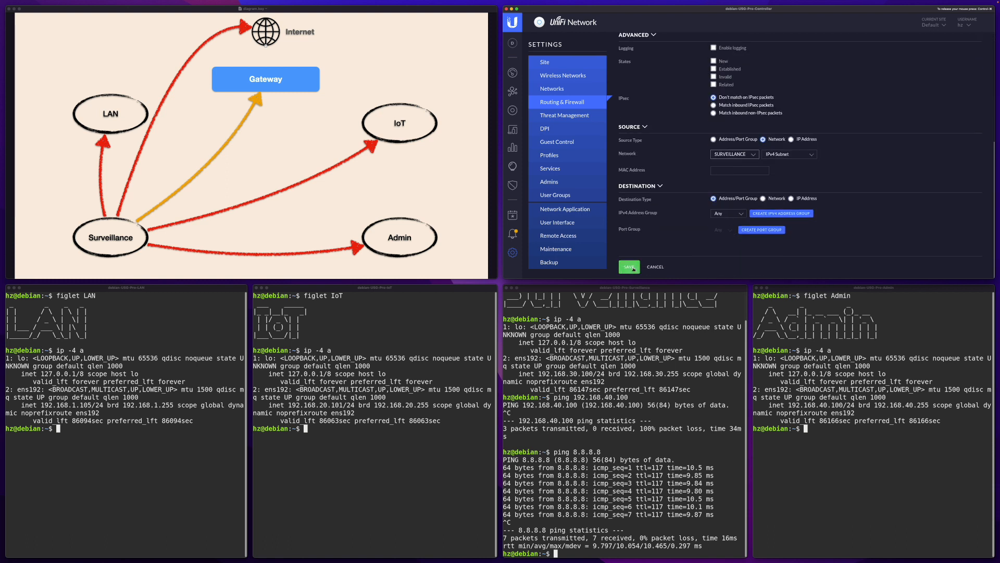
{"action": "left_click", "coordinate": [631, 266]}
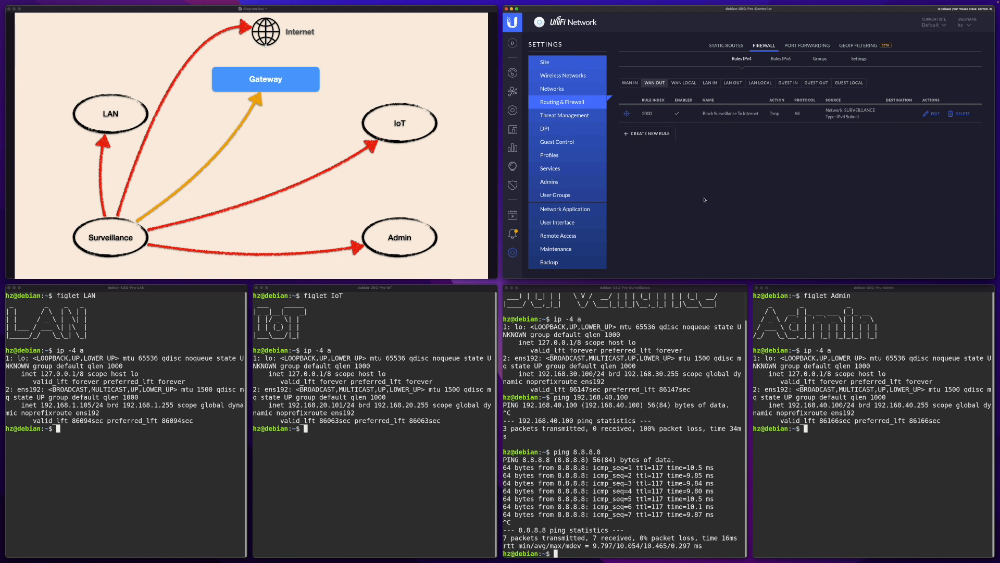
Ping google.com from the LAN client to check its internet access, and stop the ping
{"action": "left_click", "coordinate": [176, 446]}
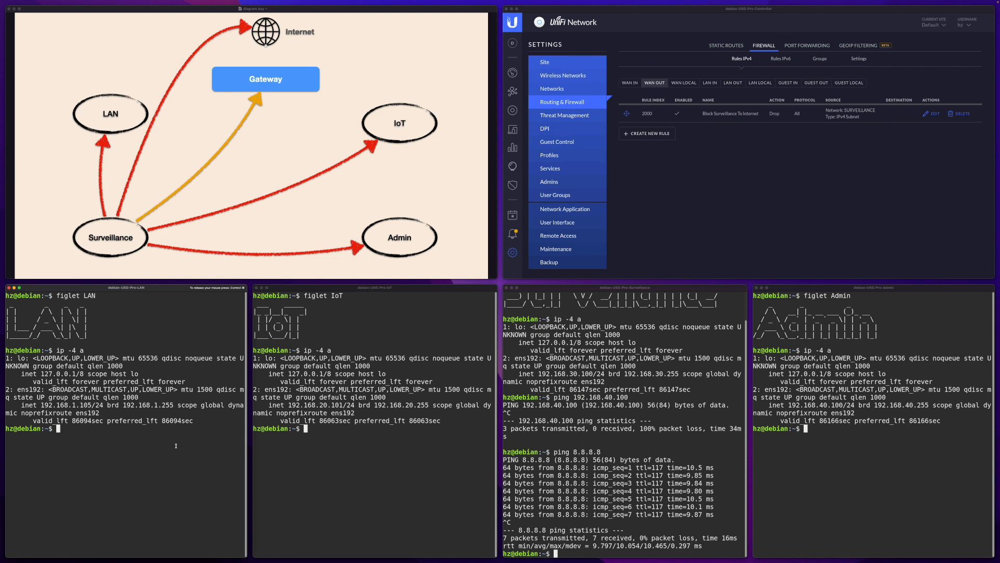
{"action": "type", "text": "ping google.com"}
{"action": "key", "text": "Return"}
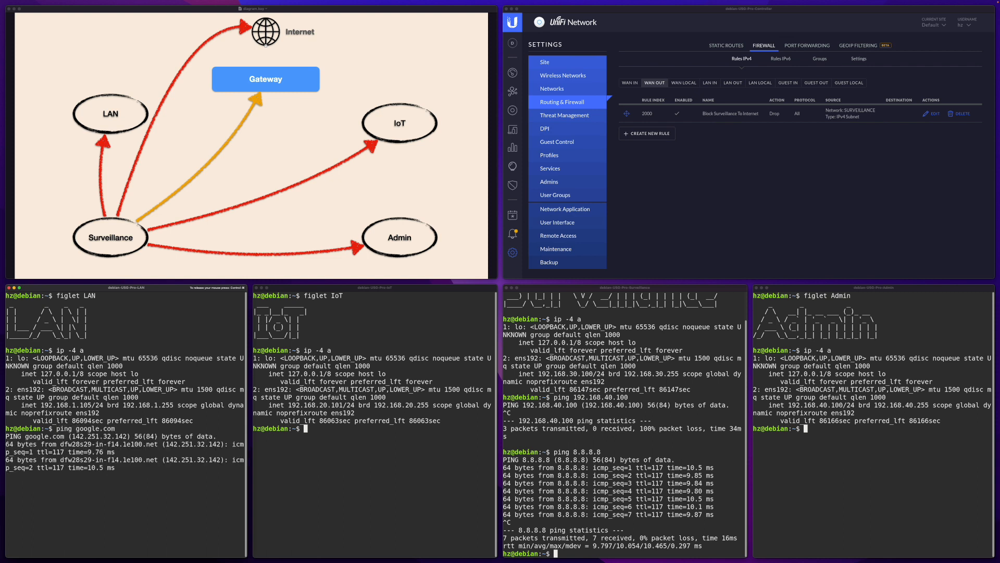
{"action": "key", "text": "ctrl+c"}
Retest the Surveillance client's internet access with a ping to 8.8.8.8 under the new block rule, and stop it
{"action": "left_click", "coordinate": [607, 435]}
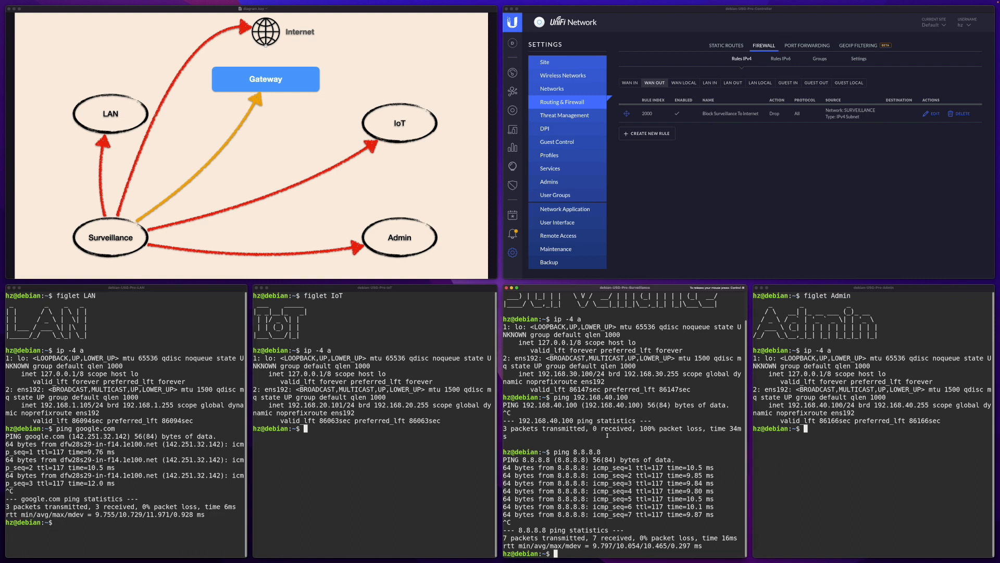
{"action": "type", "text": "ping 8.8.8.8"}
{"action": "key", "text": "Return"}
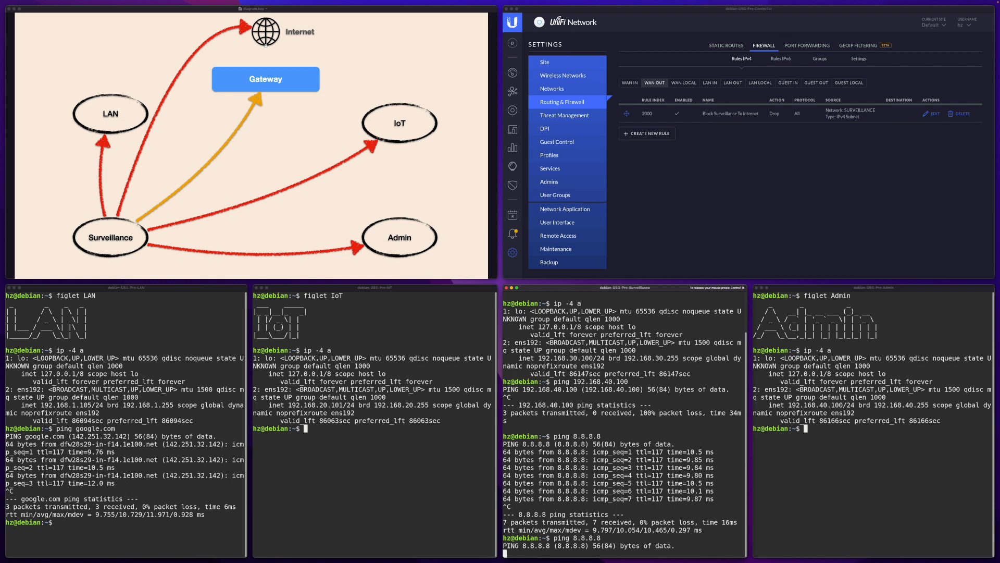
{"action": "key", "text": "ctrl+c"}
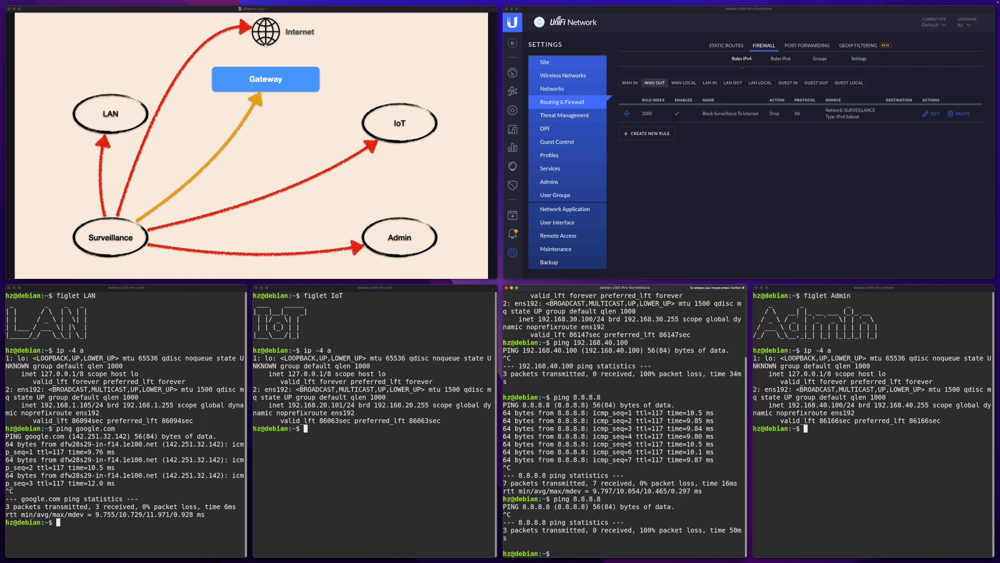
Ping the Surveillance gateway 192.168.30.1 from the Surveillance client, and stop the ping
{"action": "key", "text": "ctrl+super"}
{"action": "left_click", "coordinate": [625, 394]}
{"action": "type", "text": "ping 192.168.30.1"}
{"action": "key", "text": "Return"}
{"action": "key", "text": "ctrl+c"}
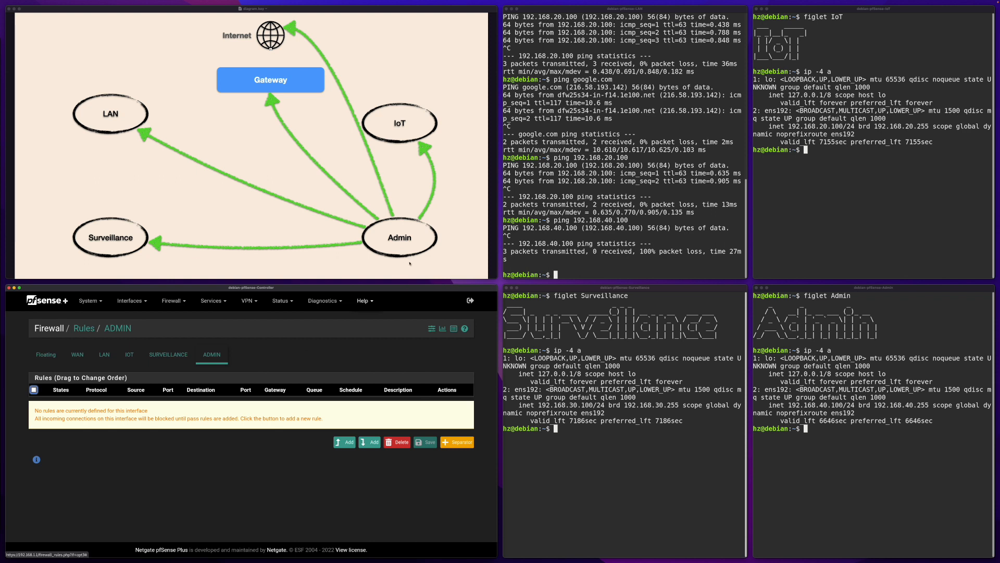
In the pfSense setup, add an ADMIN pass rule for any protocol, source and destination, save it and apply the changes
{"action": "left_click", "coordinate": [265, 367]}
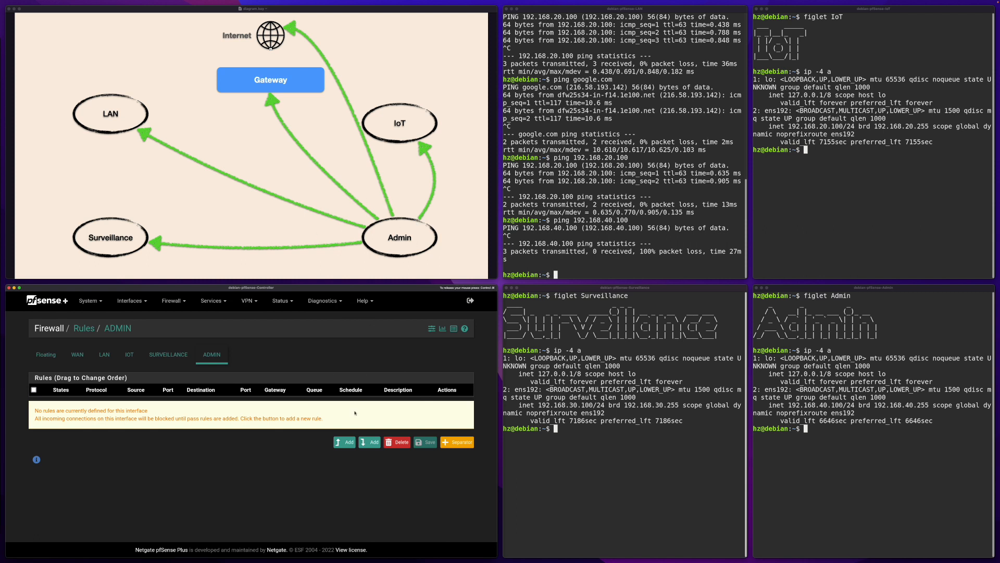
{"action": "left_click", "coordinate": [345, 442]}
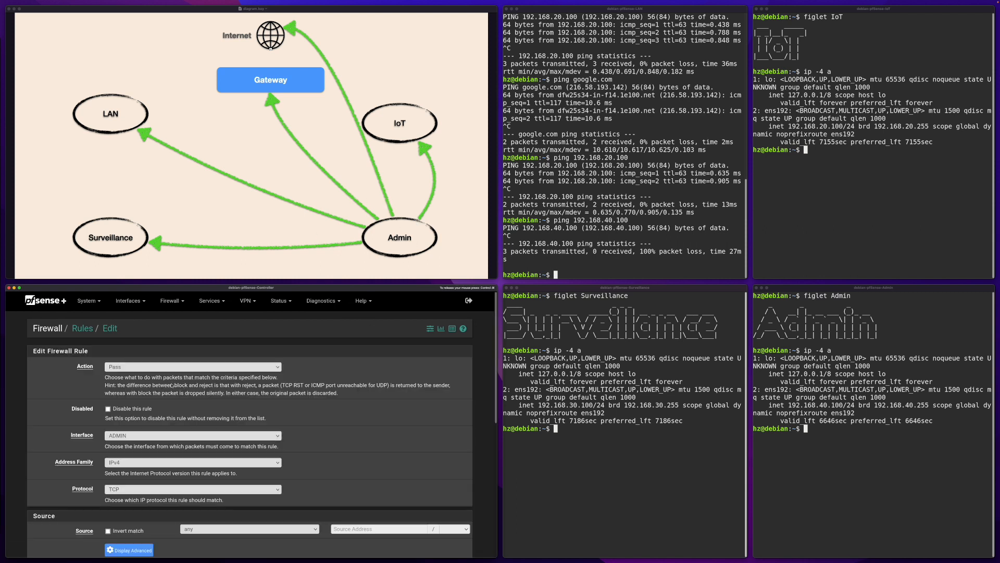
{"action": "left_click", "coordinate": [123, 489]}
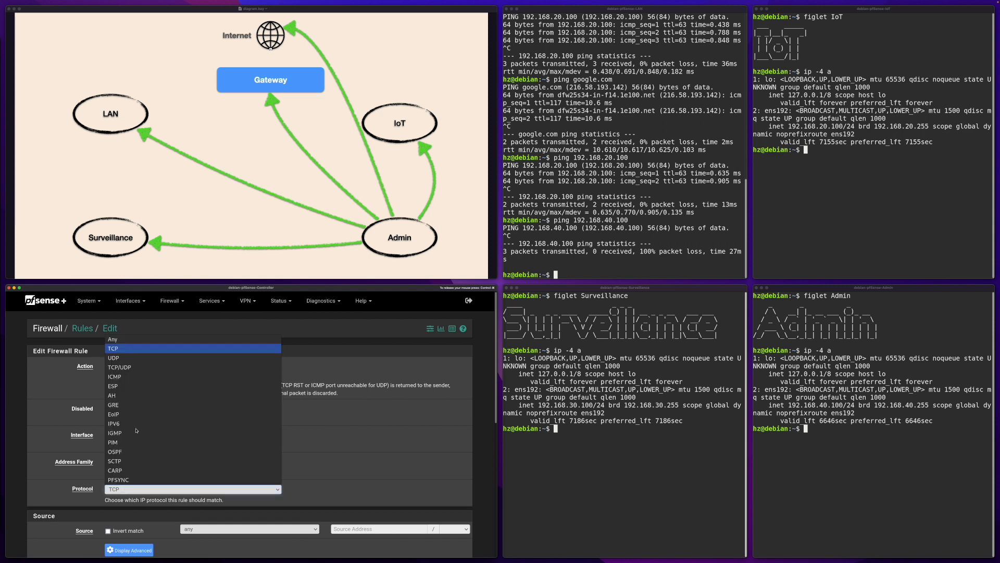
{"action": "left_click", "coordinate": [136, 346]}
{"action": "scroll", "coordinate": [204, 418], "scroll_direction": "down", "scroll_amount": 4}
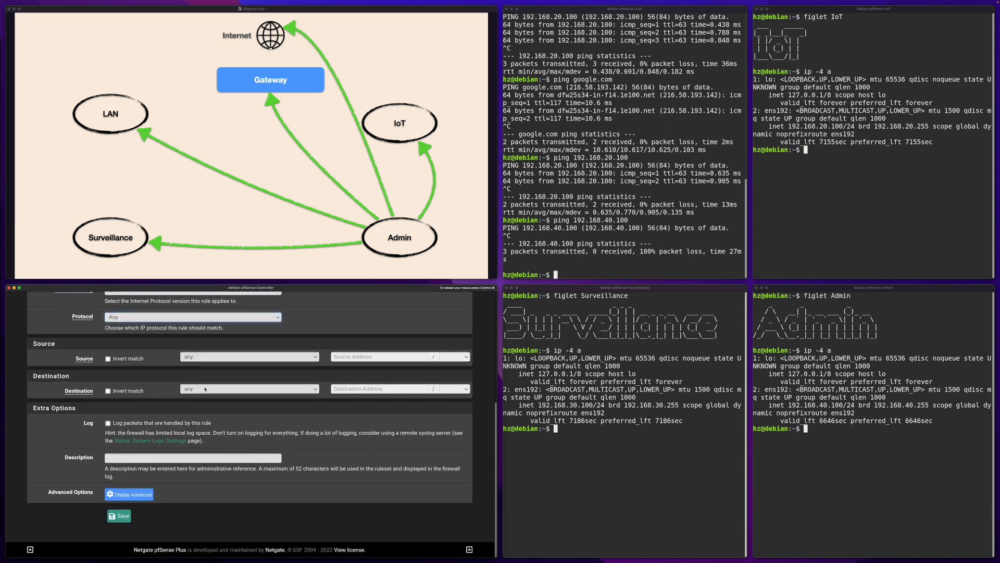
{"action": "left_click", "coordinate": [119, 515]}
{"action": "left_click", "coordinate": [447, 358]}
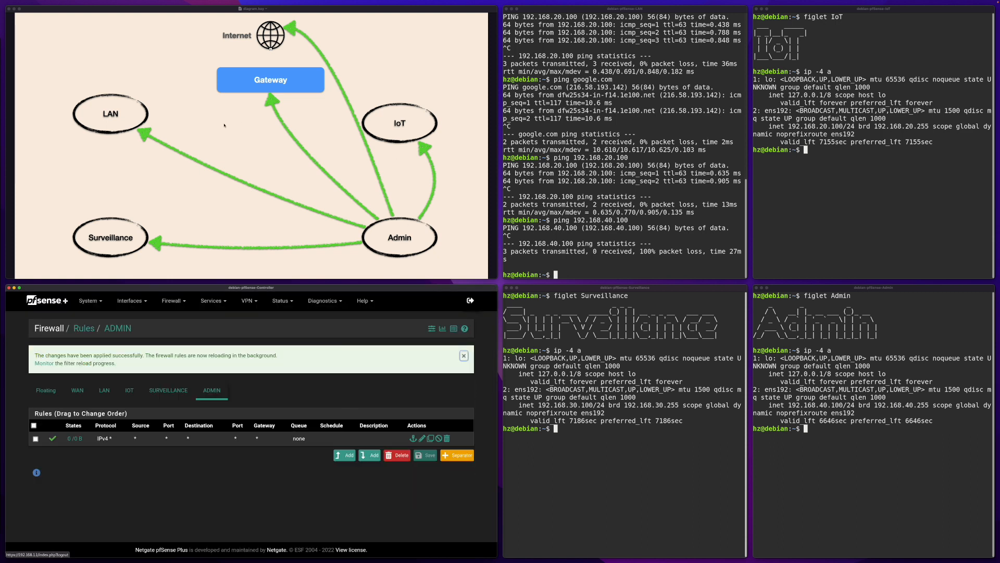
Ping google.com from the Admin client to test its internet access, and stop the ping
{"action": "left_click", "coordinate": [794, 454]}
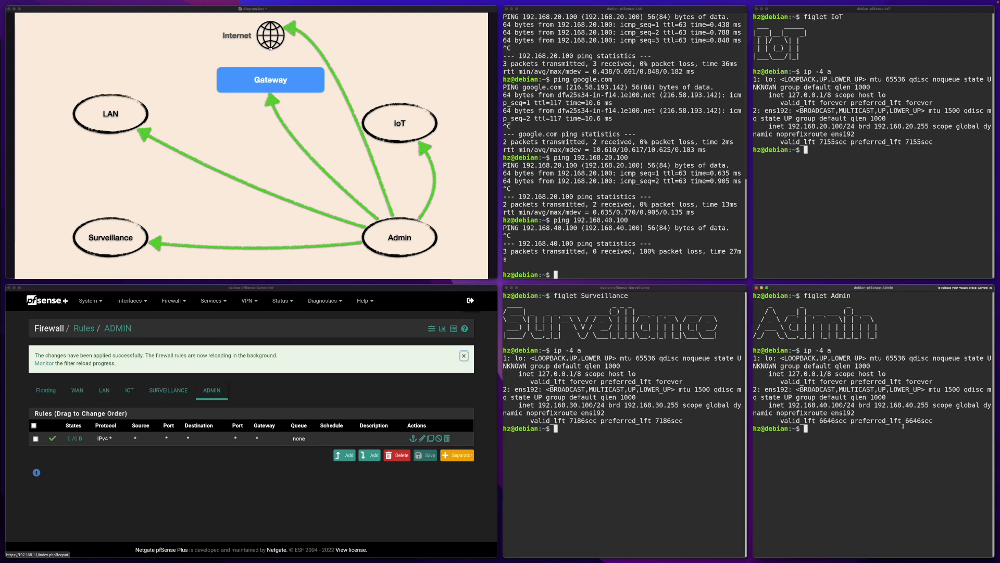
{"action": "type", "text": "ping google.com"}
{"action": "key", "text": "Return"}
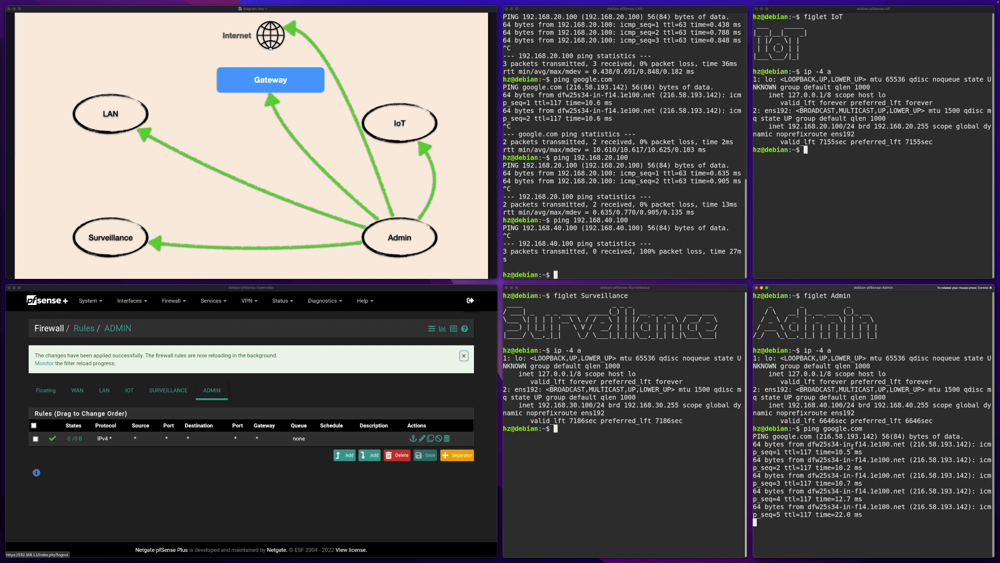
{"action": "key", "text": "ctrl+c"}
Ping the LAN client at 192.168.1.108 from the Admin client, and stop the ping
{"action": "type", "text": "ping"}
{"action": "type", "text": "192.168.1.108"}
{"action": "key", "text": "Return"}
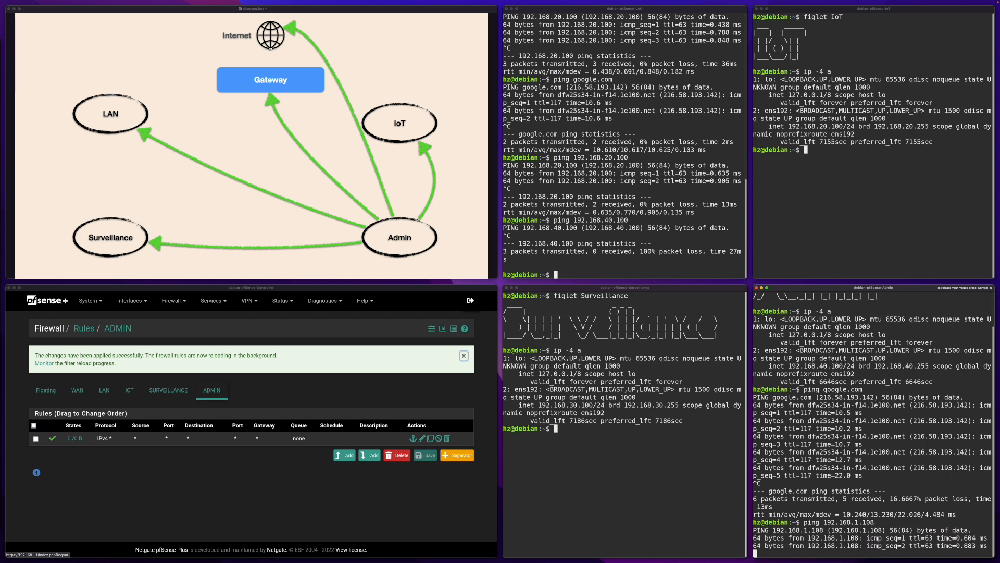
{"action": "key", "text": "ctrl+c"}
Ping the IoT client at 192.168.20.100 from the Admin client
{"action": "key", "text": "Up"}
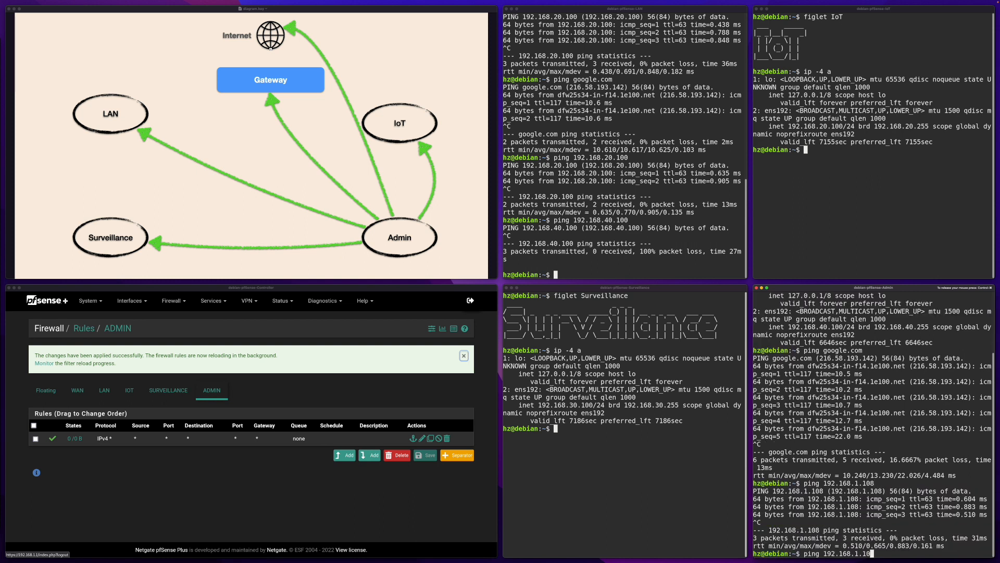
{"action": "key", "text": "BackSpace"}
{"action": "key", "text": "BackSpace"}
{"action": "key", "text": "BackSpace"}
{"action": "key", "text": "BackSpace"}
{"action": "key", "text": "BackSpace"}
{"action": "type", "text": "1"}
{"action": "key", "text": "BackSpace"}
{"action": "type", "text": "20.100"}
{"action": "key", "text": "Return"}
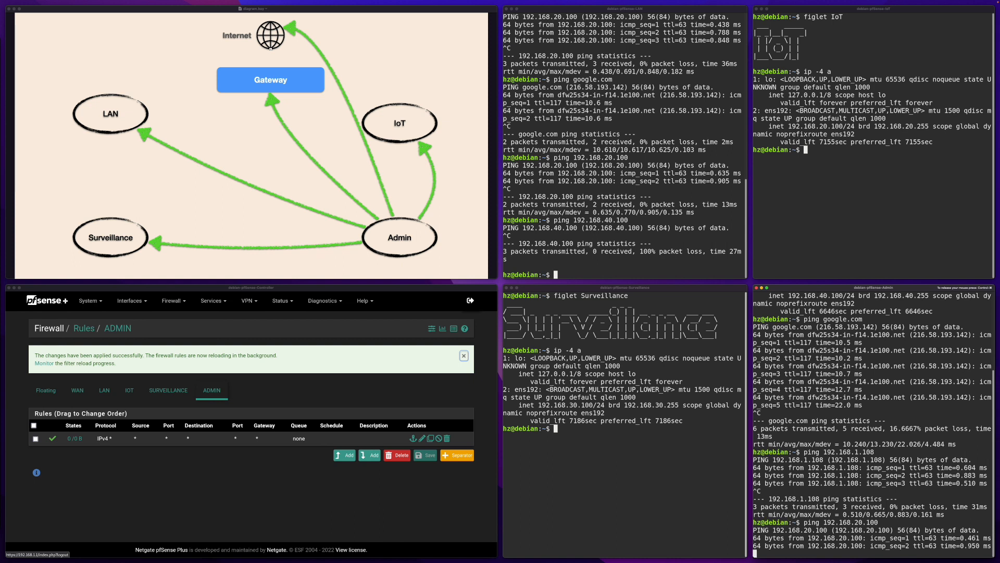
Stop the Admin client's running ping, and enter a ping command for 192.168.30.1 on the LAN client
{"action": "key", "text": "ctrl+c"}
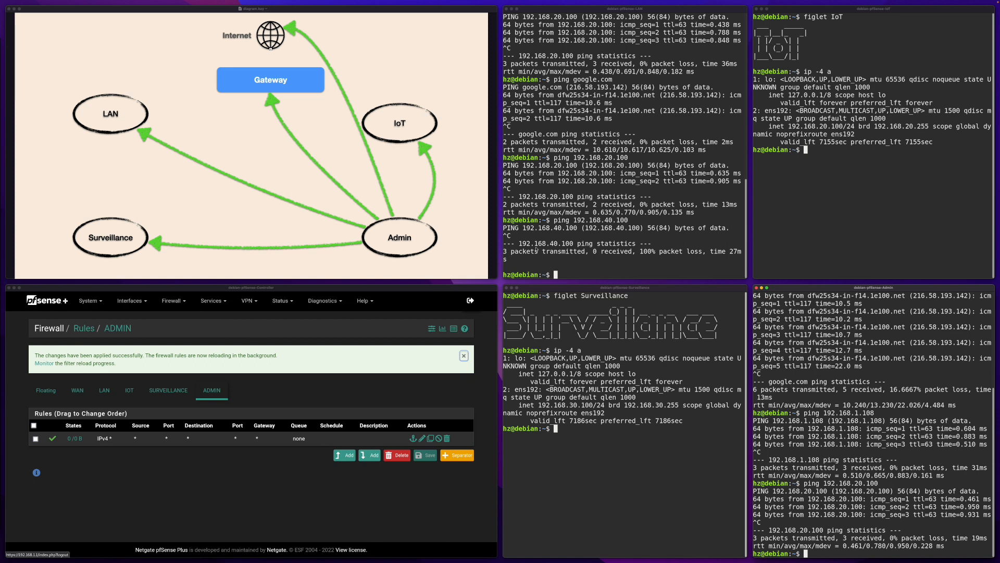
{"action": "left_click", "coordinate": [566, 244]}
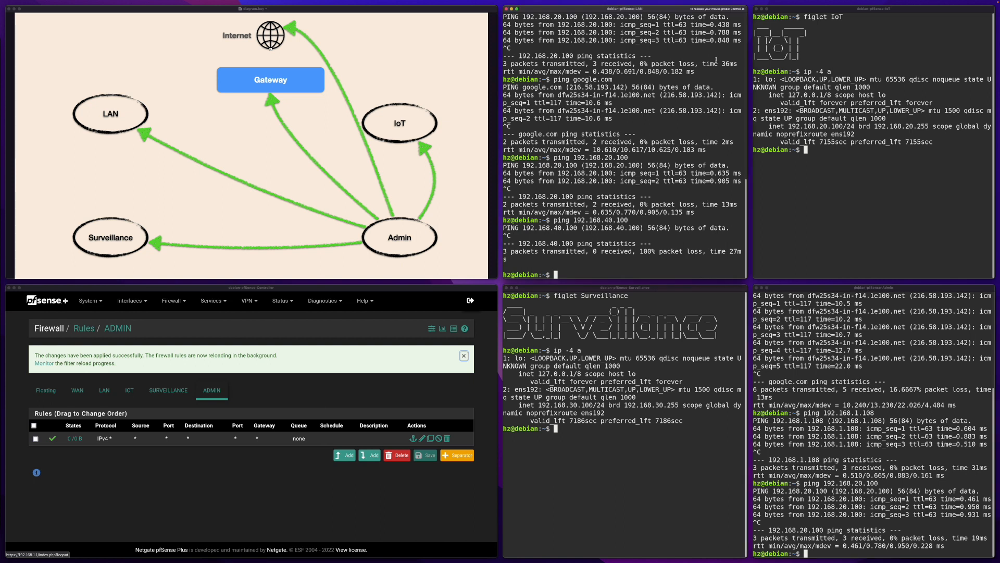
{"action": "type", "text": "ping 192.168.30.1"}
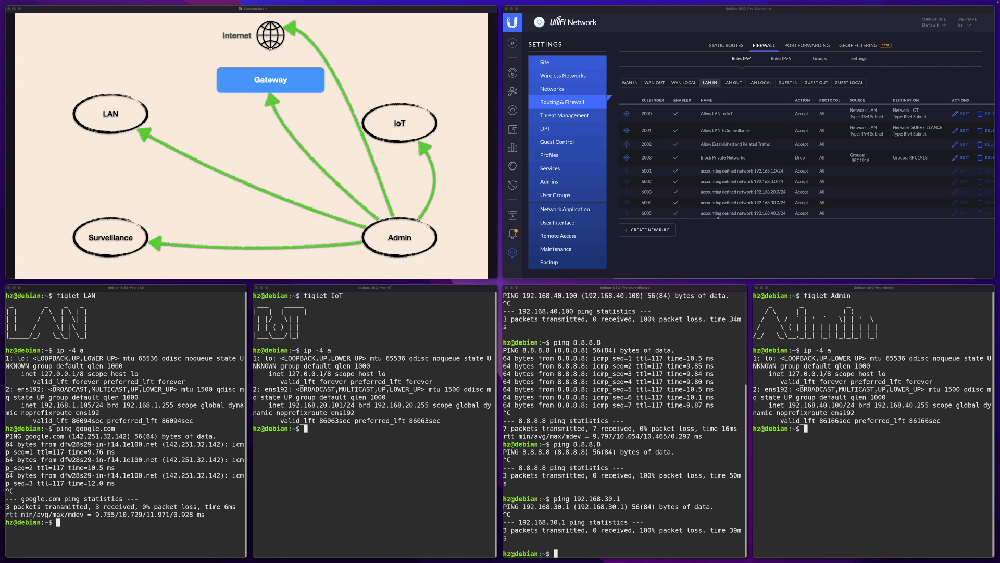
In the USG-Pro setup, create a LAN IN rule named "Allow Admin To Any" with the Accept action
{"action": "left_click", "coordinate": [627, 213]}
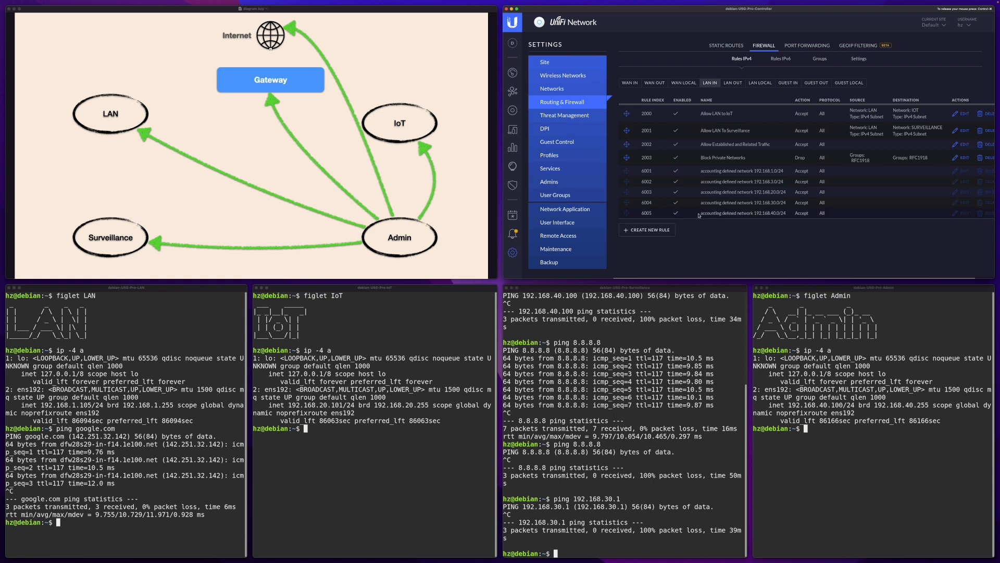
{"action": "left_click", "coordinate": [655, 230]}
{"action": "left_click", "coordinate": [730, 94]}
{"action": "type", "text": "Allow A"}
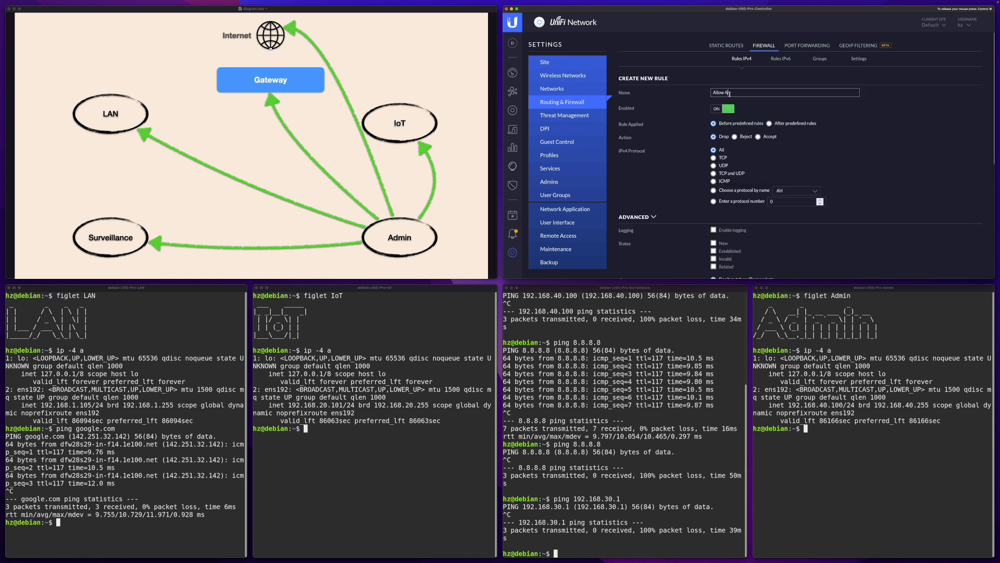
{"action": "type", "text": "dmin To Any"}
{"action": "left_click", "coordinate": [758, 137]}
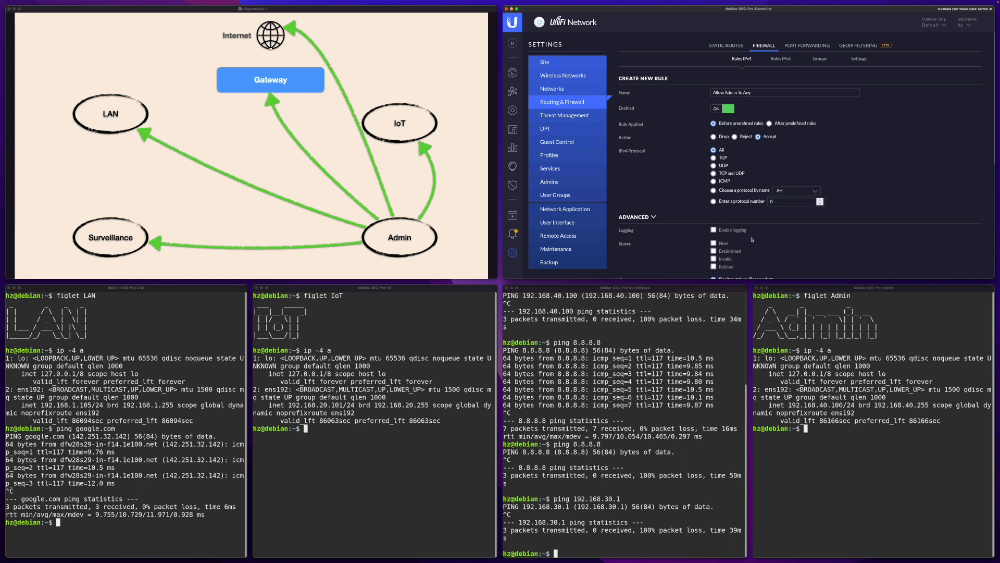
Set the new rule's source to the ADMIN network and save the rule
{"action": "scroll", "coordinate": [752, 240], "scroll_direction": "down", "scroll_amount": 5}
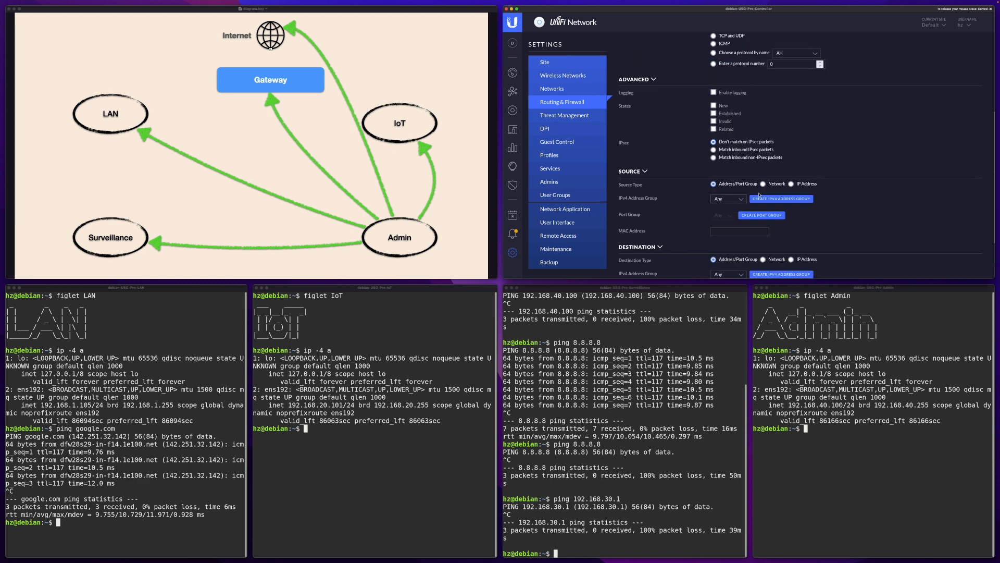
{"action": "left_click", "coordinate": [763, 184]}
{"action": "left_click", "coordinate": [734, 199]}
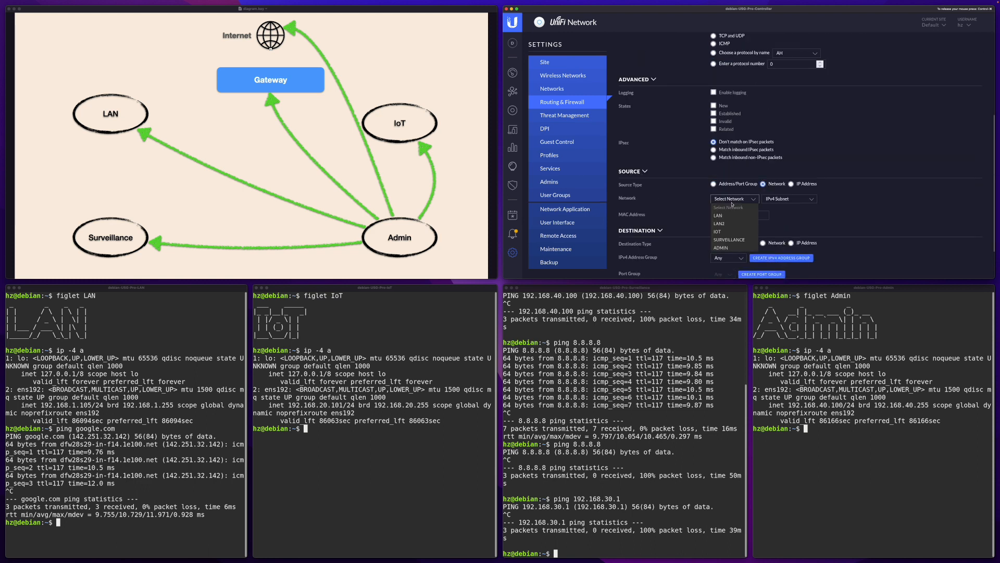
{"action": "left_click", "coordinate": [724, 248]}
{"action": "scroll", "coordinate": [721, 208], "scroll_direction": "down", "scroll_amount": 2}
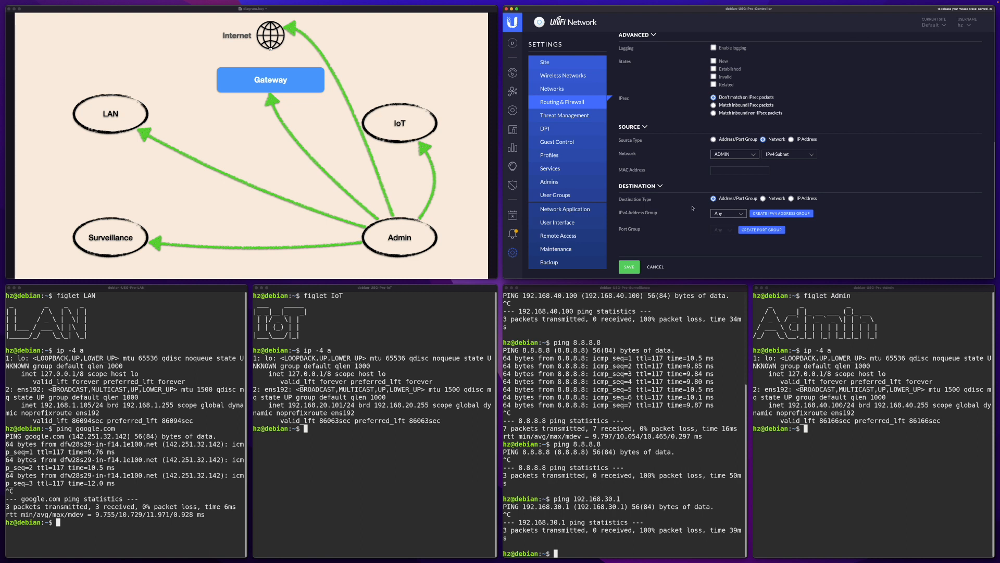
{"action": "left_click", "coordinate": [630, 266]}
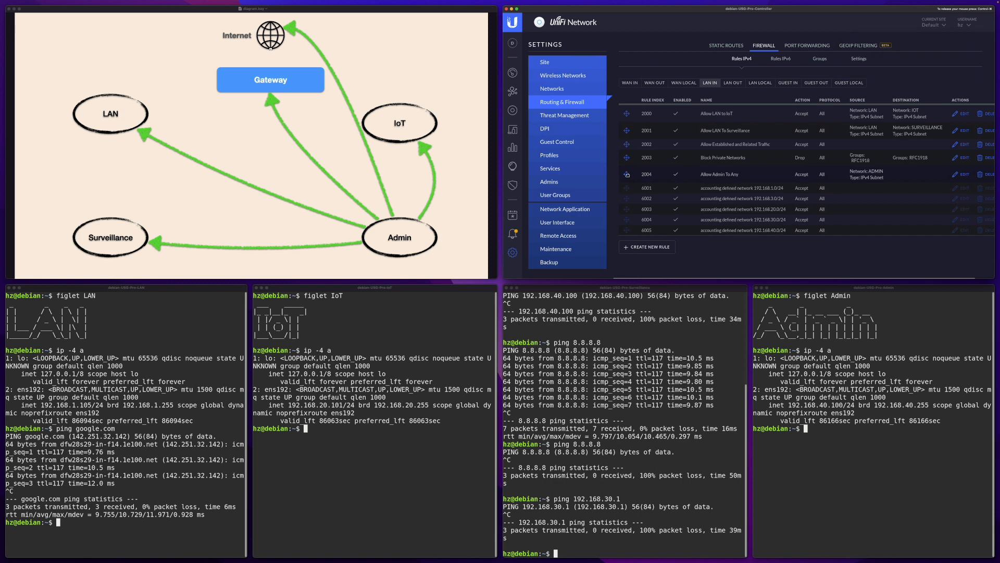
Move the Allow Admin To Any rule above Block Private Networks, and review the LAN IN and LAN LOCAL rules
{"action": "left_click_drag", "start_coordinate": [627, 174], "coordinate": [627, 158]}
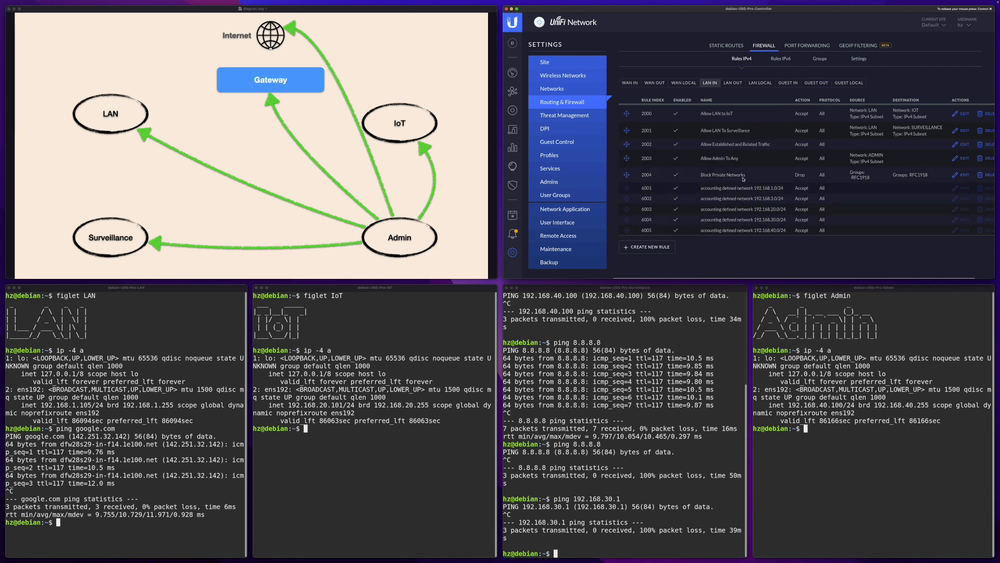
{"action": "left_click", "coordinate": [760, 84]}
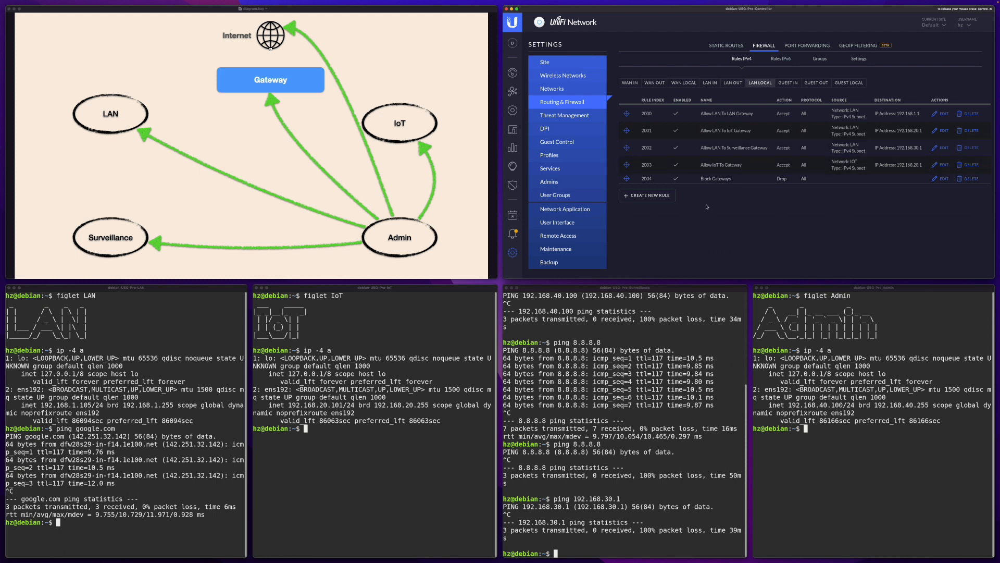
{"action": "left_click", "coordinate": [710, 82]}
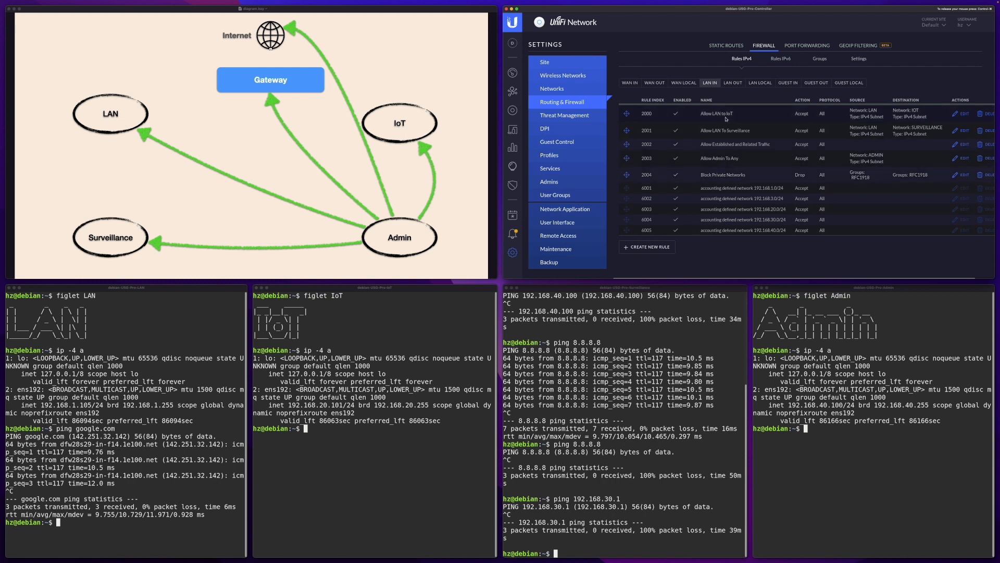
{"action": "left_click", "coordinate": [760, 83]}
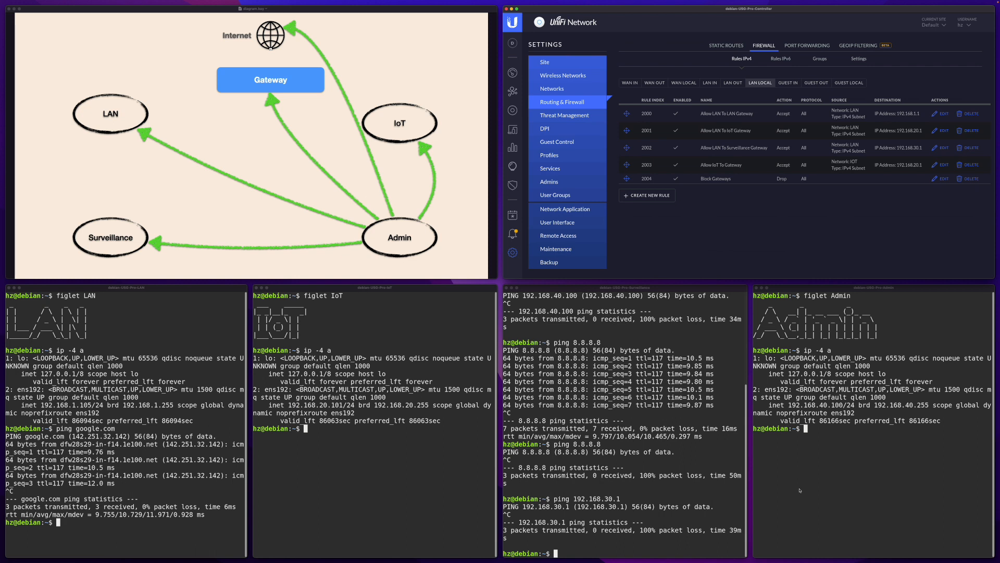
Ping google.com from the USG-Pro Admin client, and stop the ping
{"action": "left_click", "coordinate": [817, 457]}
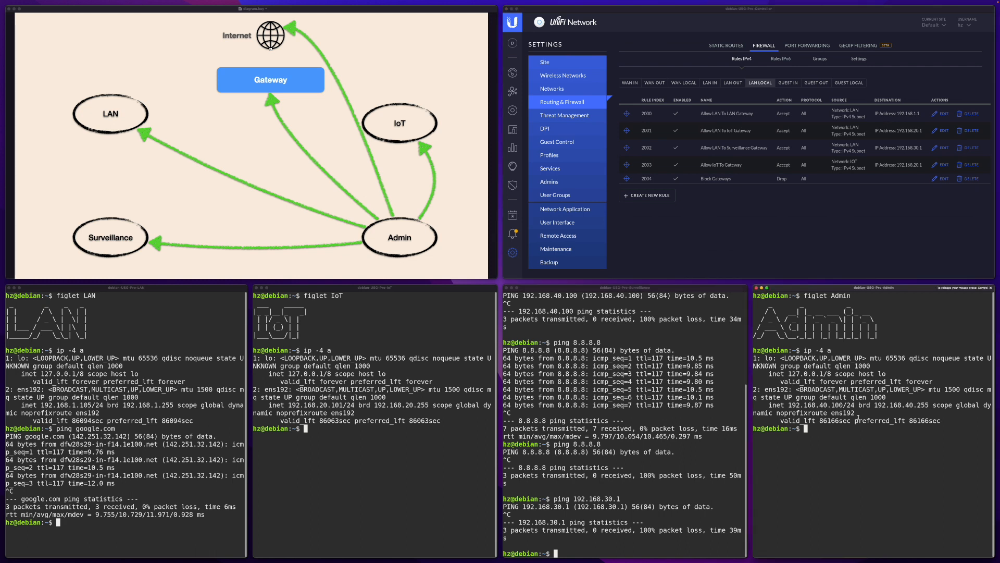
{"action": "type", "text": "ping google.com"}
{"action": "key", "text": "Return"}
{"action": "key", "text": "ctrl+c"}
Ping 8.8.8.8 from the Admin client to test internet access by IP address, and stop the ping
{"action": "key", "text": "Up"}
{"action": "key", "text": "BackSpace"}
{"action": "key", "text": "BackSpace"}
{"action": "key", "text": "BackSpace"}
{"action": "key", "text": "BackSpace"}
{"action": "key", "text": "BackSpace"}
{"action": "key", "text": "BackSpace"}
{"action": "key", "text": "BackSpace"}
{"action": "key", "text": "BackSpace"}
{"action": "key", "text": "BackSpace"}
{"action": "key", "text": "BackSpace"}
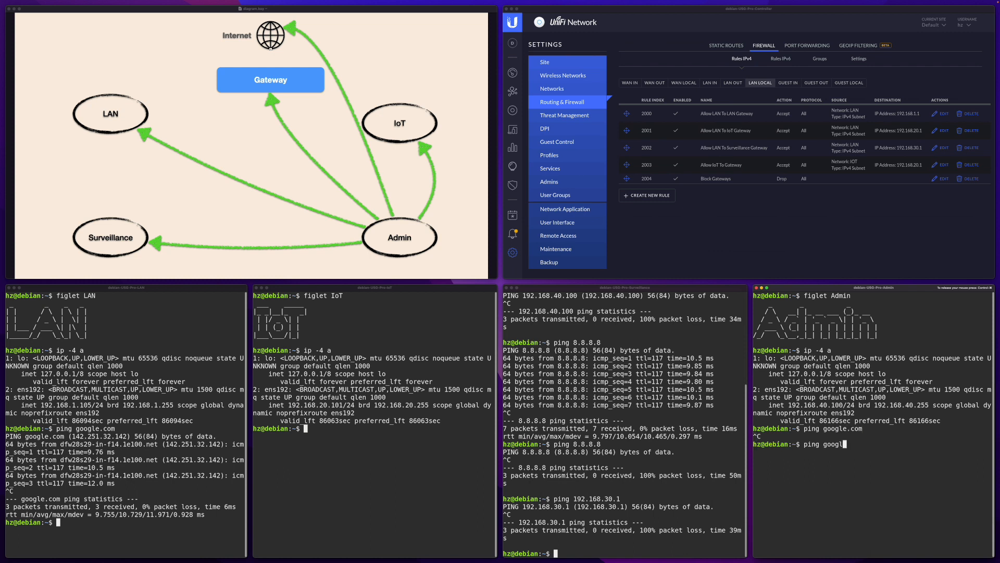
{"action": "type", "text": "8.8.8.8"}
{"action": "key", "text": "Return"}
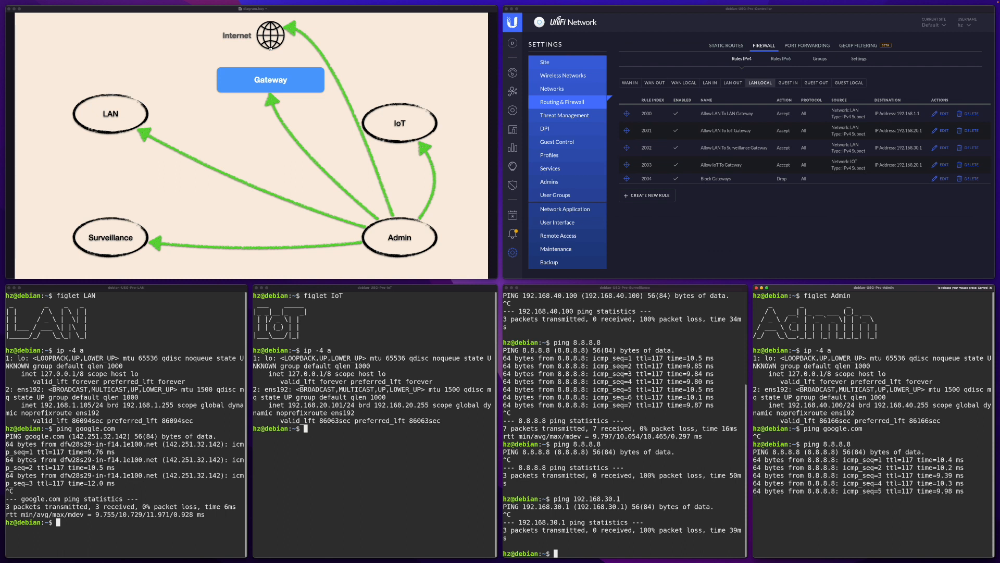
{"action": "key", "text": "ctrl+c"}
{"action": "key", "text": "ctrl+super"}
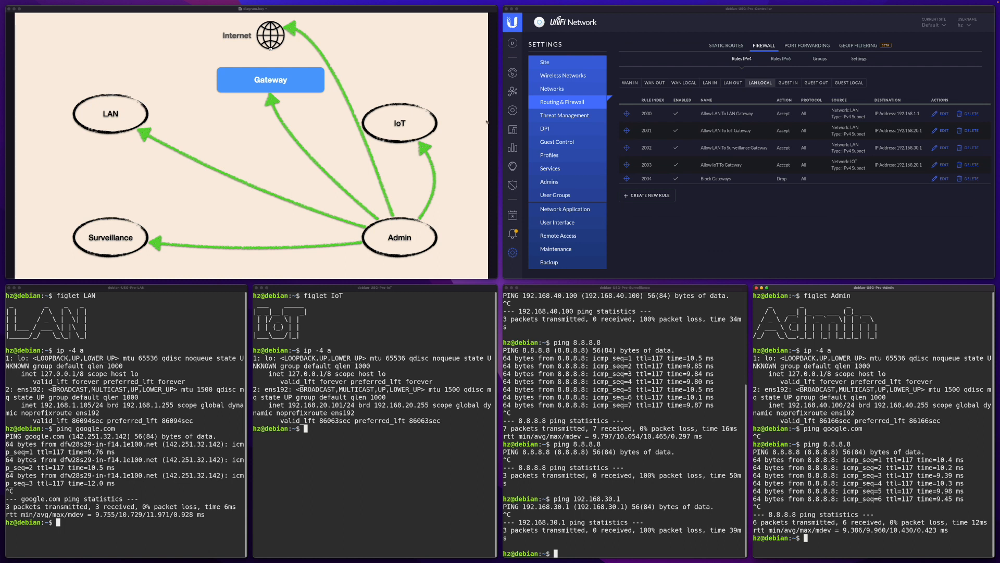
Ping the LAN client at 192.168.1.105 from the Admin client, and stop the ping
{"action": "left_click", "coordinate": [863, 503]}
{"action": "type", "text": "ping "}
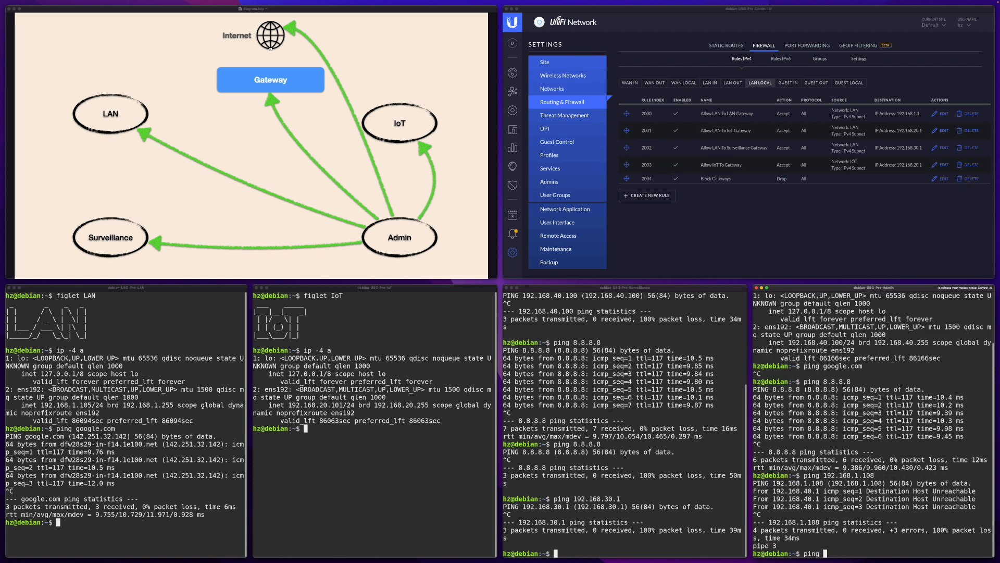
{"action": "type", "text": "192.168.1.105"}
{"action": "key", "text": "Return"}
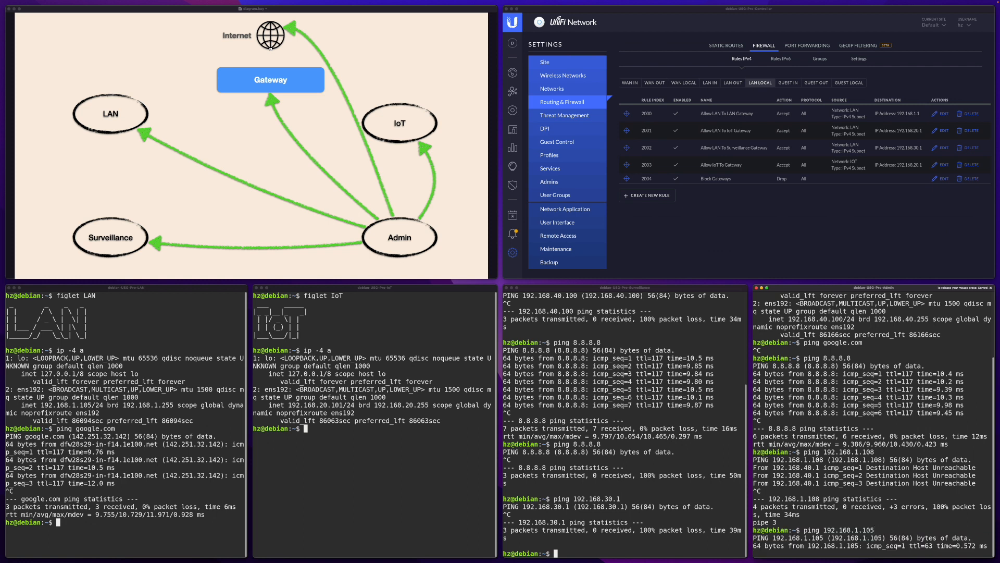
{"action": "key", "text": "ctrl+c"}
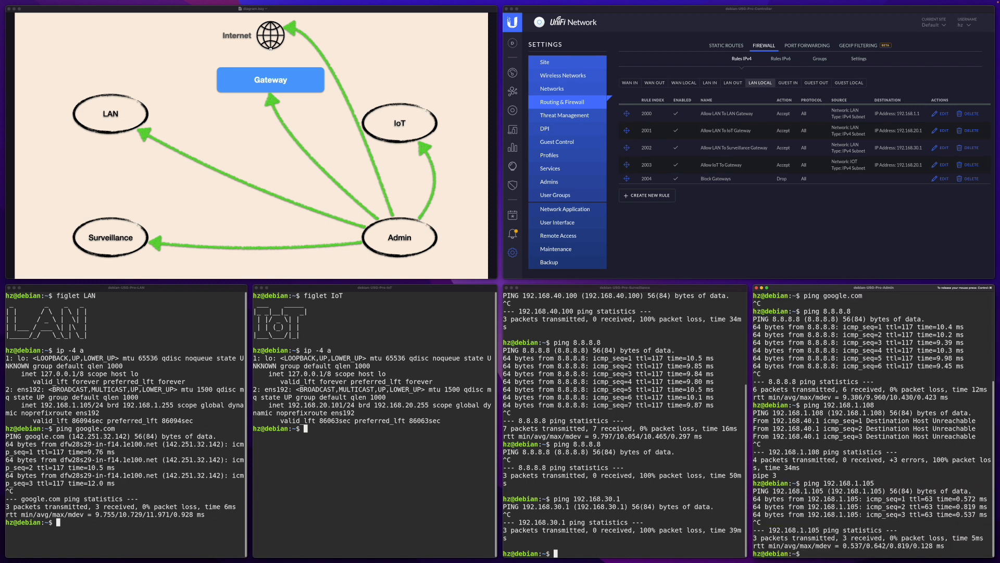
Ping the IoT client at 192.168.20.101 from the Admin client, and stop the ping
{"action": "key", "text": "Up"}
{"action": "key", "text": "BackSpace"}
{"action": "key", "text": "BackSpace"}
{"action": "key", "text": "BackSpace"}
{"action": "key", "text": "BackSpace"}
{"action": "key", "text": "BackSpace"}
{"action": "key", "text": "BackSpace"}
{"action": "type", "text": ".20"}
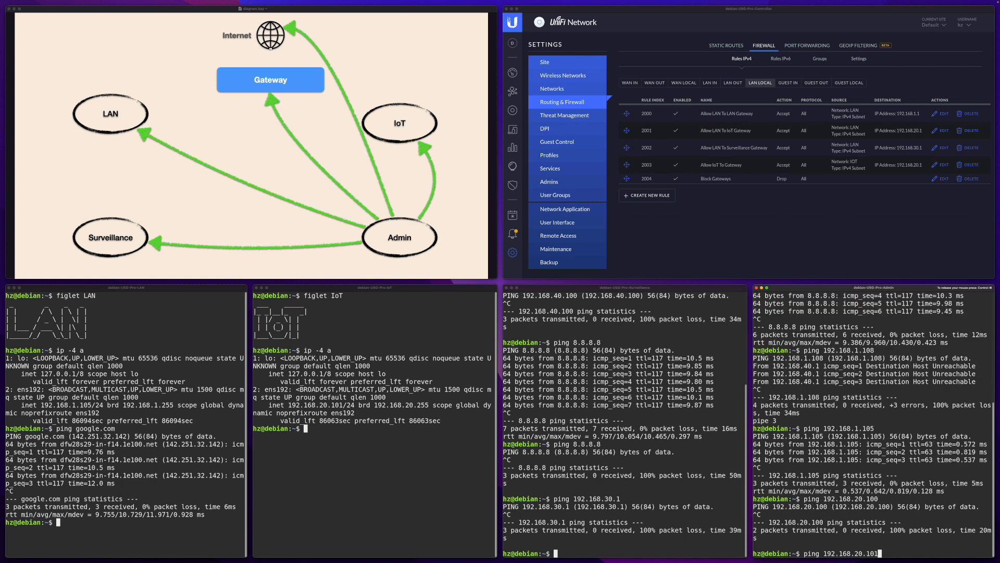
{"action": "key", "text": "Return"}
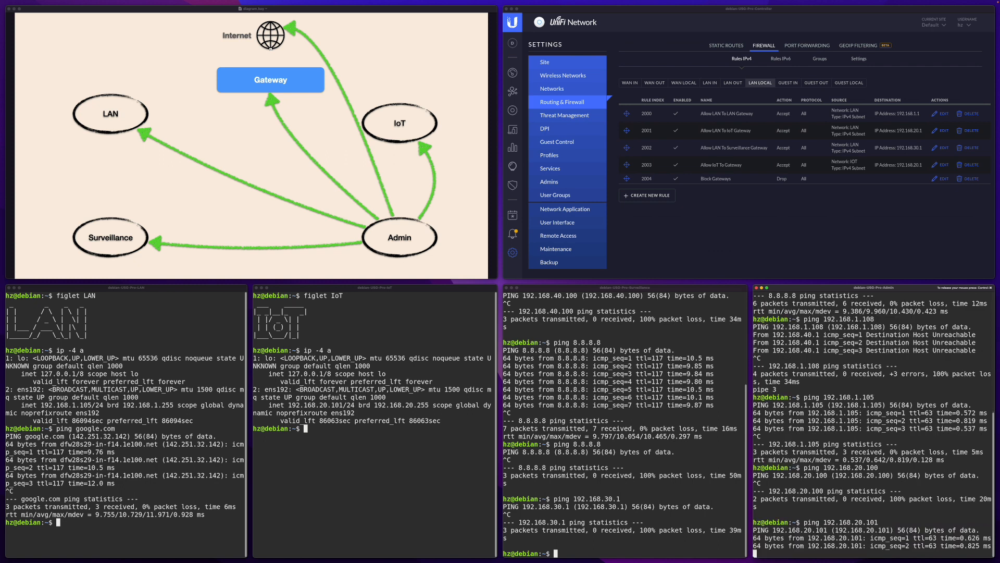
{"action": "key", "text": "ctrl+c"}
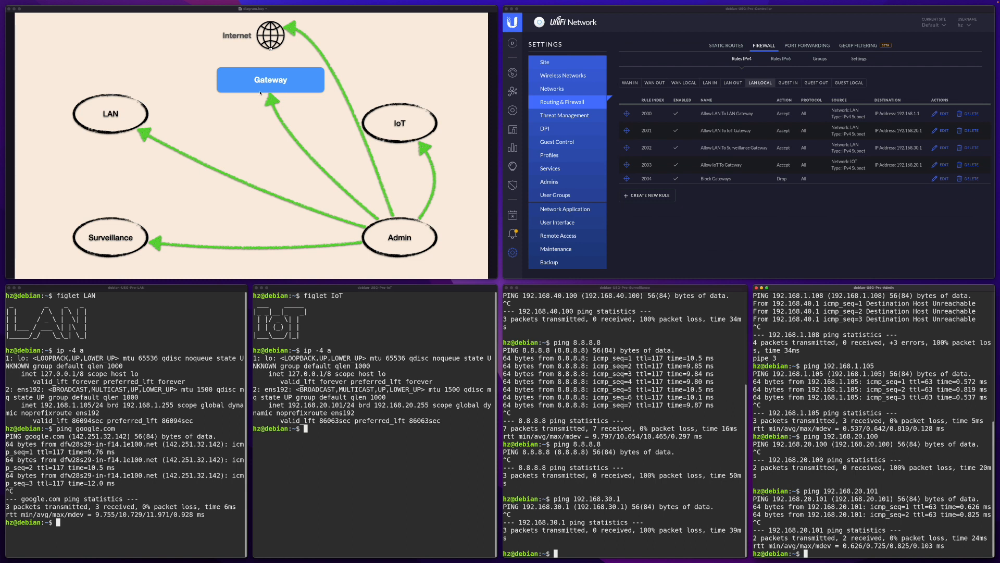
Create a LAN LOCAL rule named "Allow Admin To Gateway" with the Accept action
{"action": "left_click", "coordinate": [719, 216]}
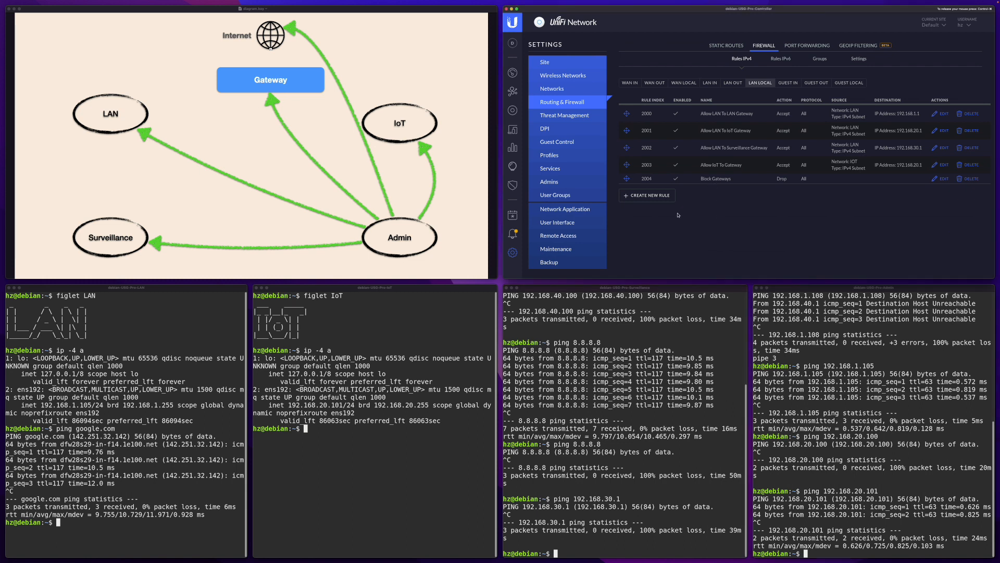
{"action": "left_click", "coordinate": [655, 195]}
{"action": "left_click", "coordinate": [723, 94]}
{"action": "type", "text": "Allo"}
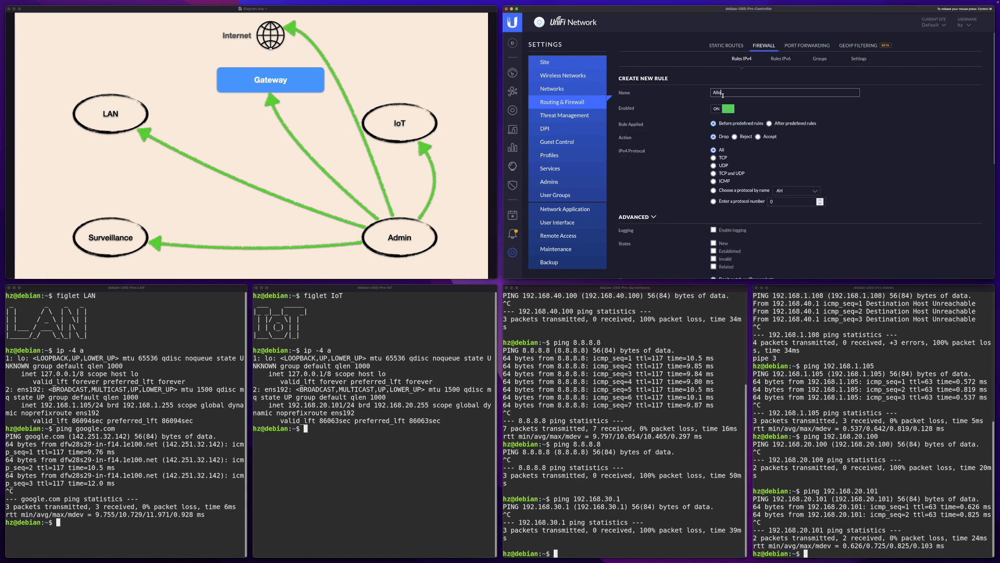
{"action": "type", "text": "w Admin To Gateway"}
{"action": "left_click", "coordinate": [758, 137]}
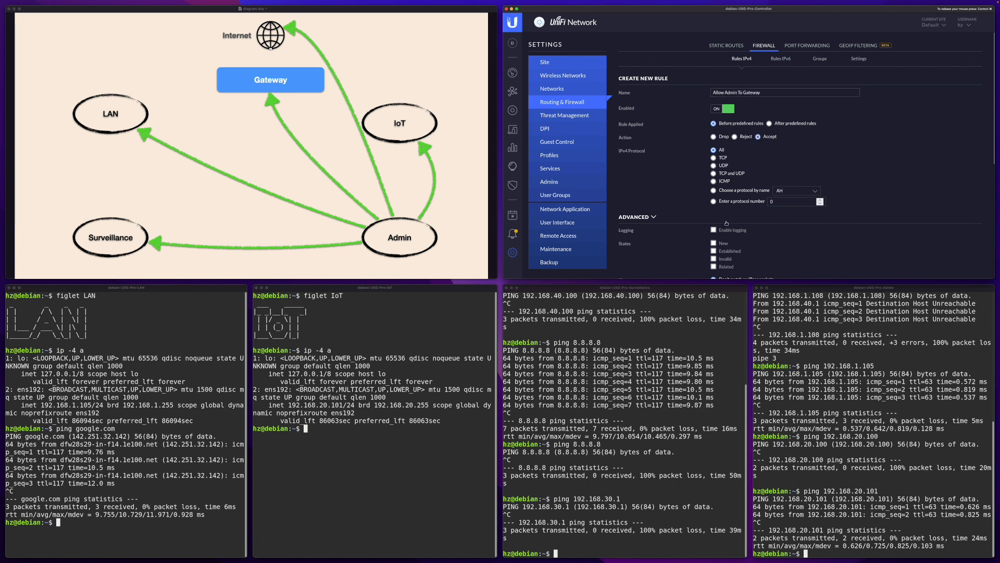
Save the gateway rule with the ADMIN network as its source, and move it above Block Gateways
{"action": "scroll", "coordinate": [746, 187], "scroll_direction": "down", "scroll_amount": 5}
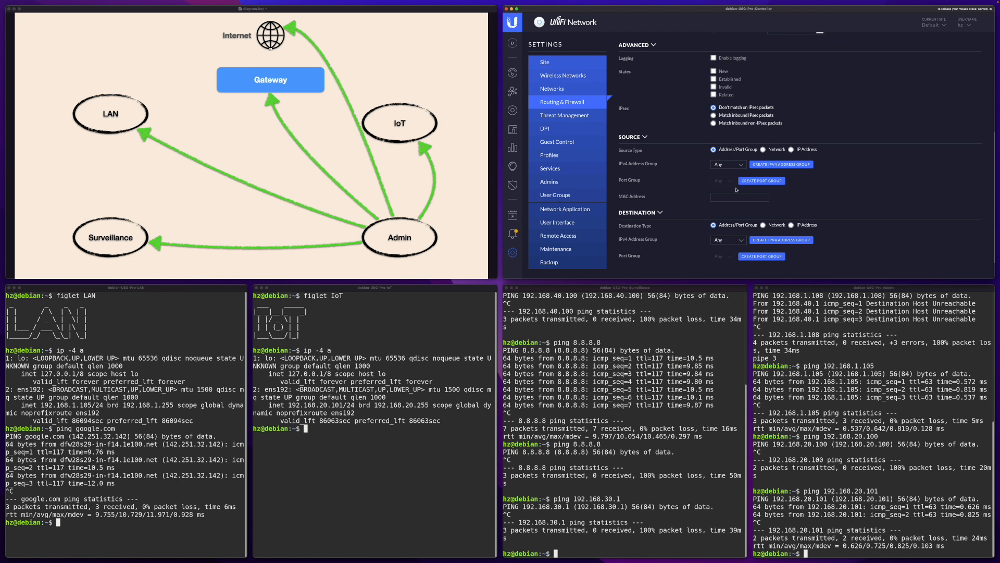
{"action": "left_click", "coordinate": [763, 150]}
{"action": "left_click", "coordinate": [732, 164]}
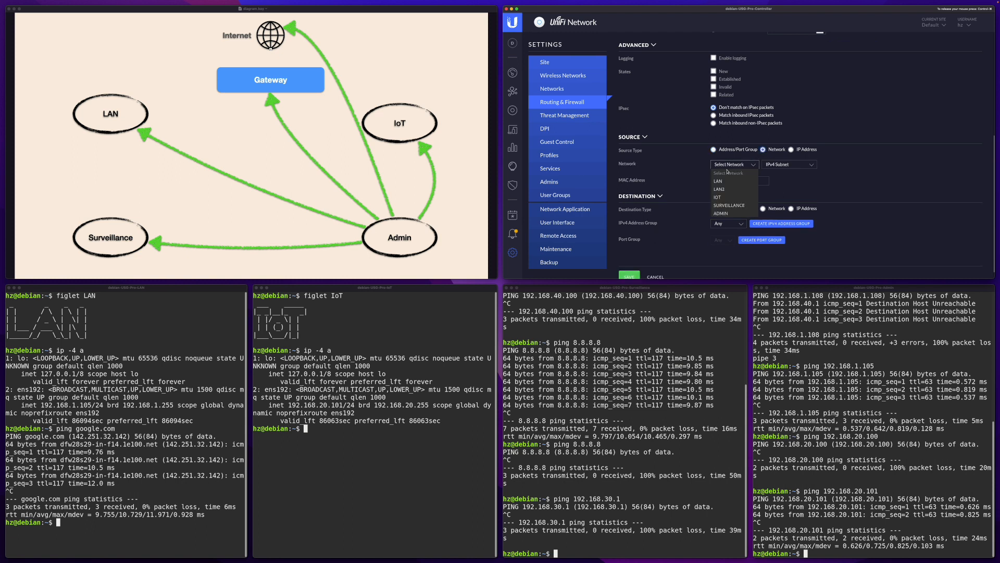
{"action": "left_click", "coordinate": [723, 213]}
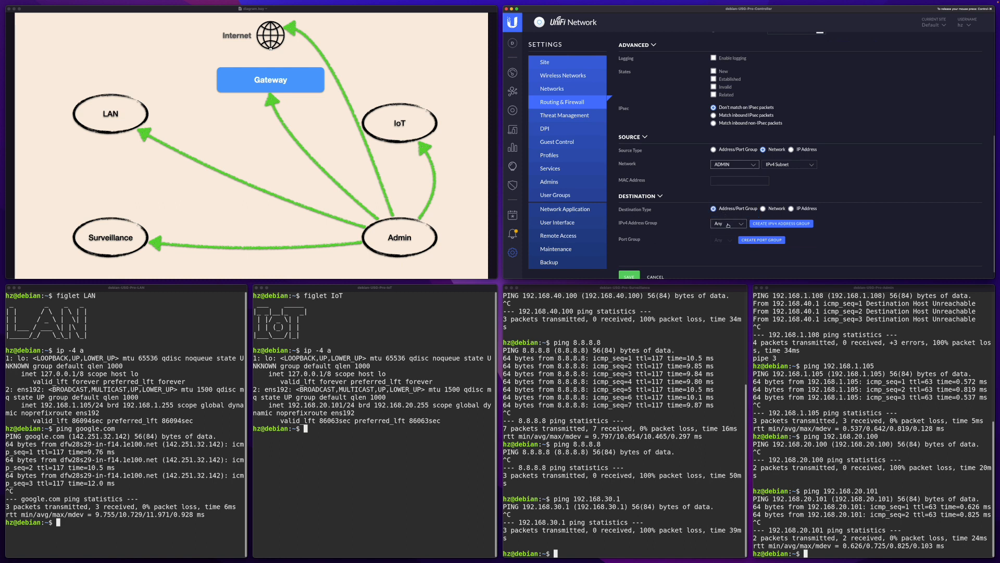
{"action": "scroll", "coordinate": [829, 217], "scroll_direction": "up", "scroll_amount": 5}
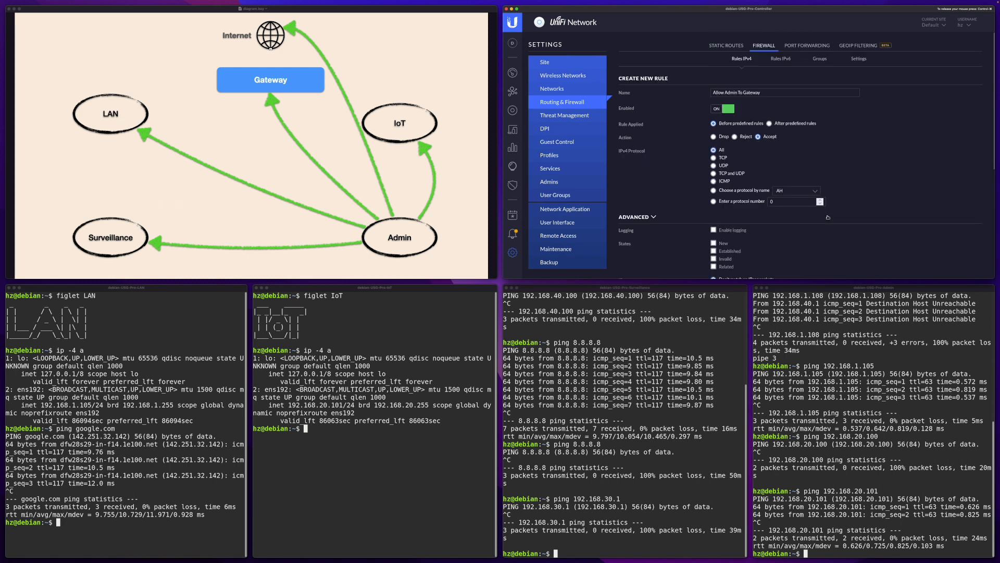
{"action": "scroll", "coordinate": [829, 218], "scroll_direction": "down", "scroll_amount": 5}
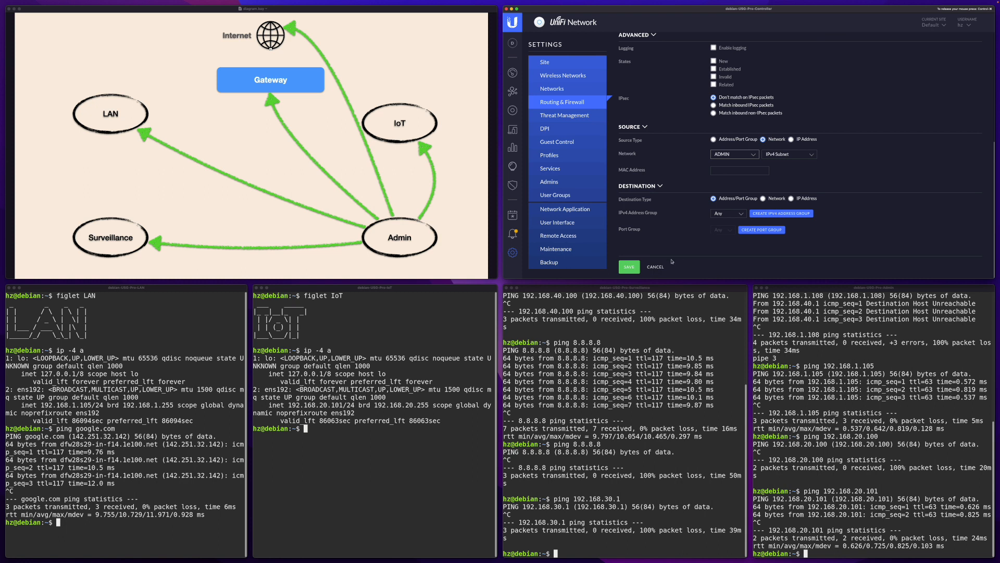
{"action": "left_click", "coordinate": [629, 267]}
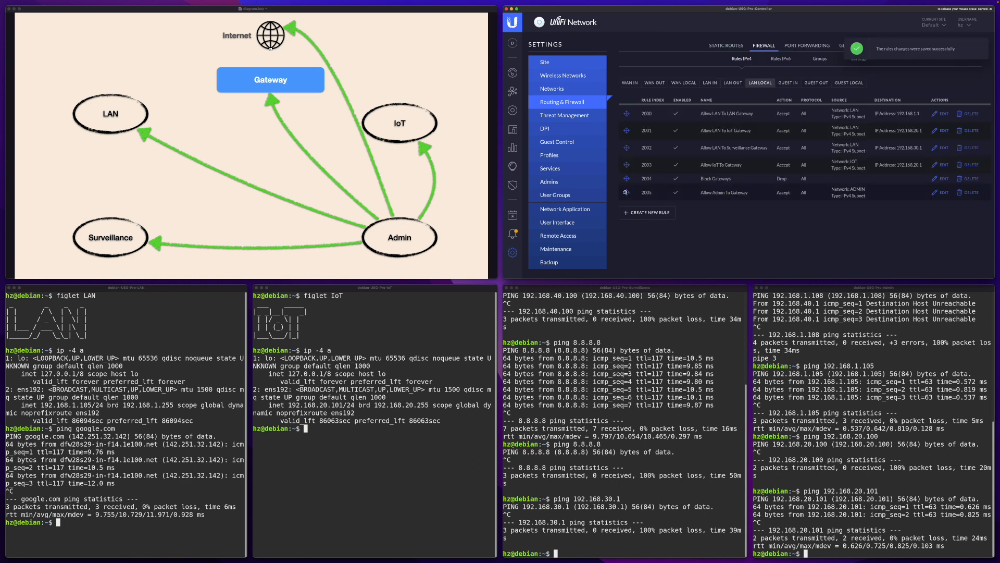
{"action": "left_click_drag", "start_coordinate": [626, 192], "coordinate": [627, 178]}
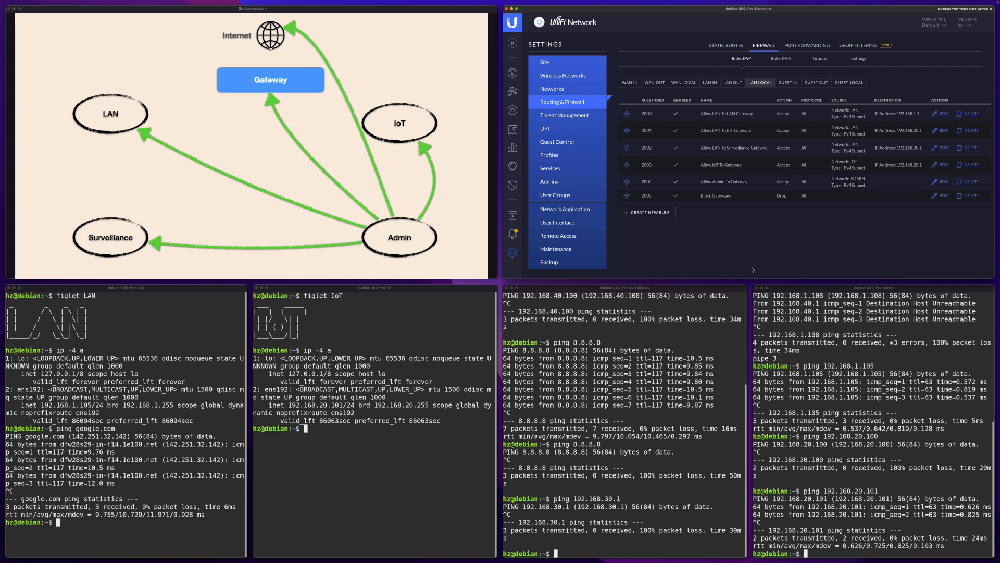
Ping google.com from the Admin client again, restarting until it replies, and stop the ping
{"action": "left_click", "coordinate": [849, 457]}
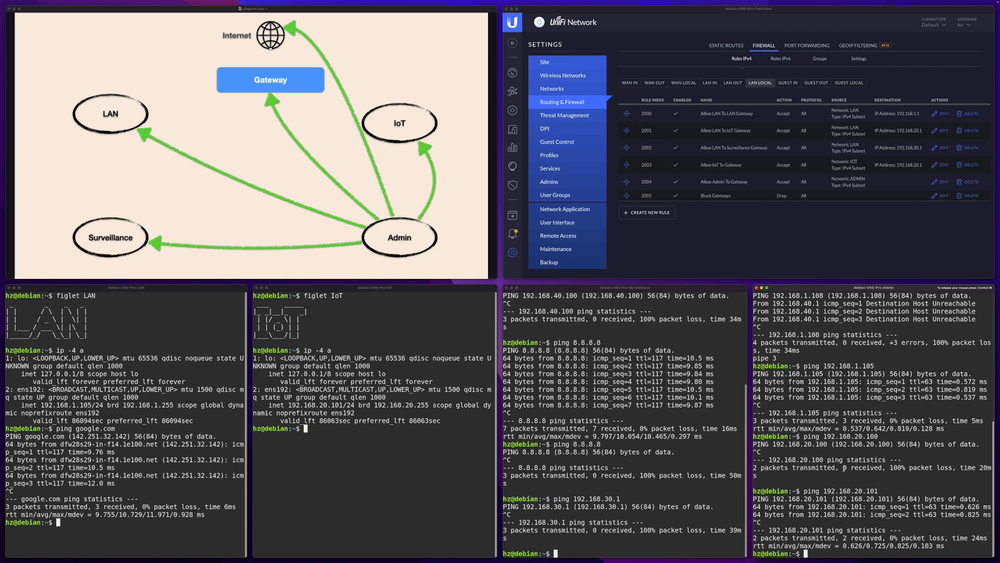
{"action": "type", "text": "ping google.com"}
{"action": "key", "text": "Return"}
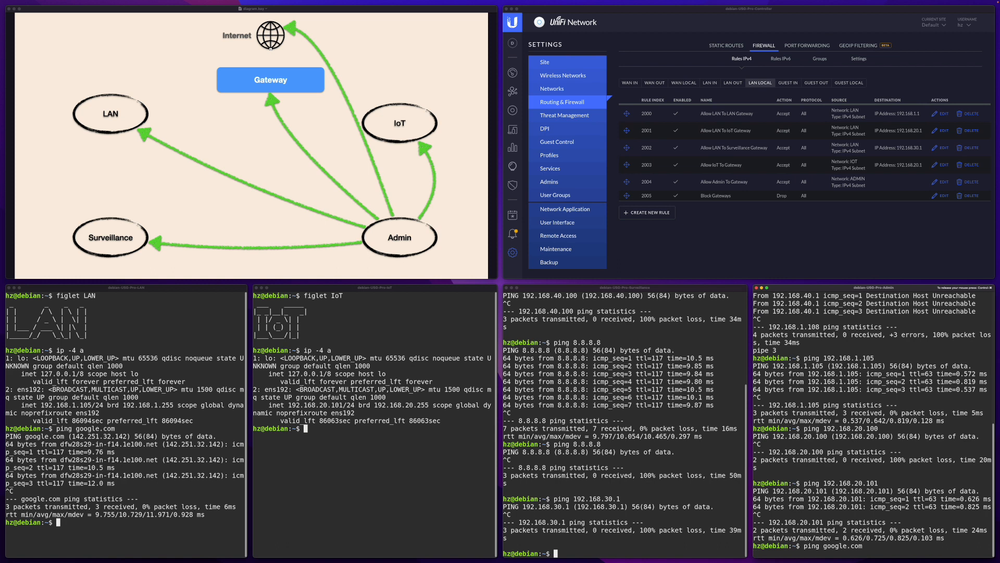
{"action": "key", "text": "ctrl+c"}
{"action": "key", "text": "Up"}
{"action": "key", "text": "Return"}
{"action": "key", "text": "ctrl+c"}
{"action": "key", "text": "Up"}
{"action": "key", "text": "Return"}
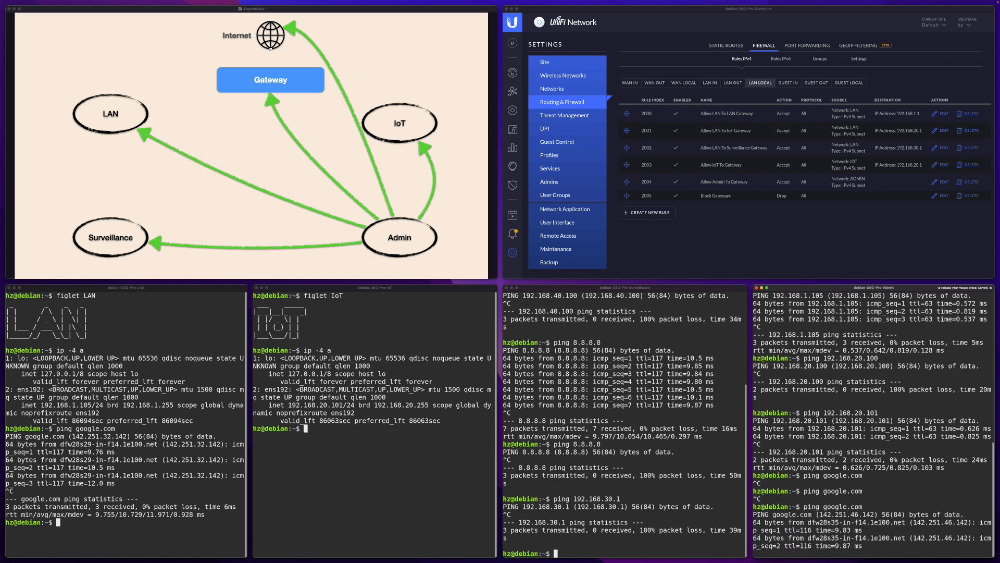
{"action": "key", "text": "ctrl+c"}
Ping the Admin gateway at 192.168.40.1 from the Admin client, and stop the ping
{"action": "type", "text": "ping google.c"}
{"action": "key", "text": "BackSpace"}
{"action": "key", "text": "BackSpace"}
{"action": "key", "text": "BackSpace"}
{"action": "key", "text": "BackSpace"}
{"action": "key", "text": "BackSpace"}
{"action": "key", "text": "BackSpace"}
{"action": "key", "text": "BackSpace"}
{"action": "key", "text": "BackSpace"}
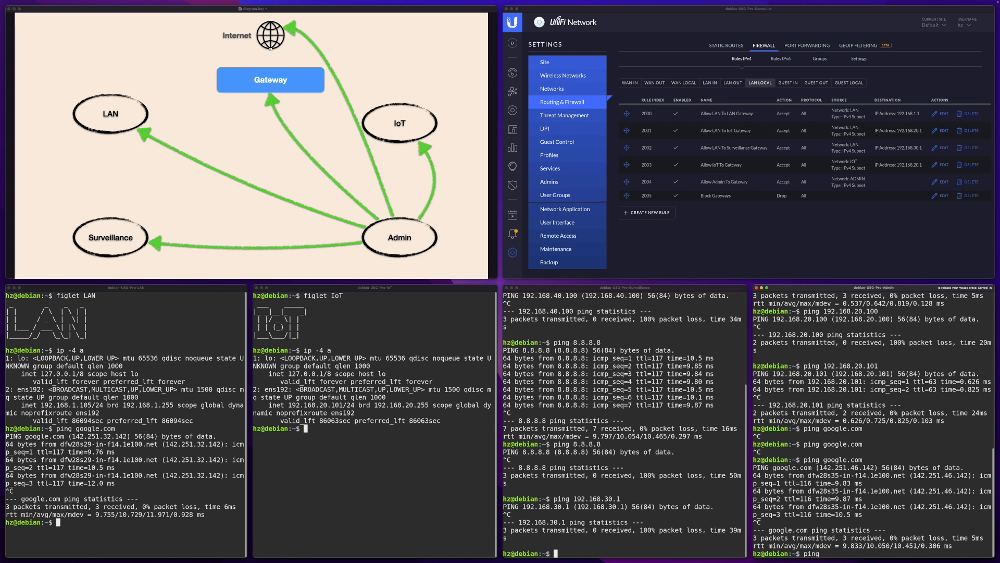
{"action": "type", "text": "192.168.40.1"}
{"action": "key", "text": "Return"}
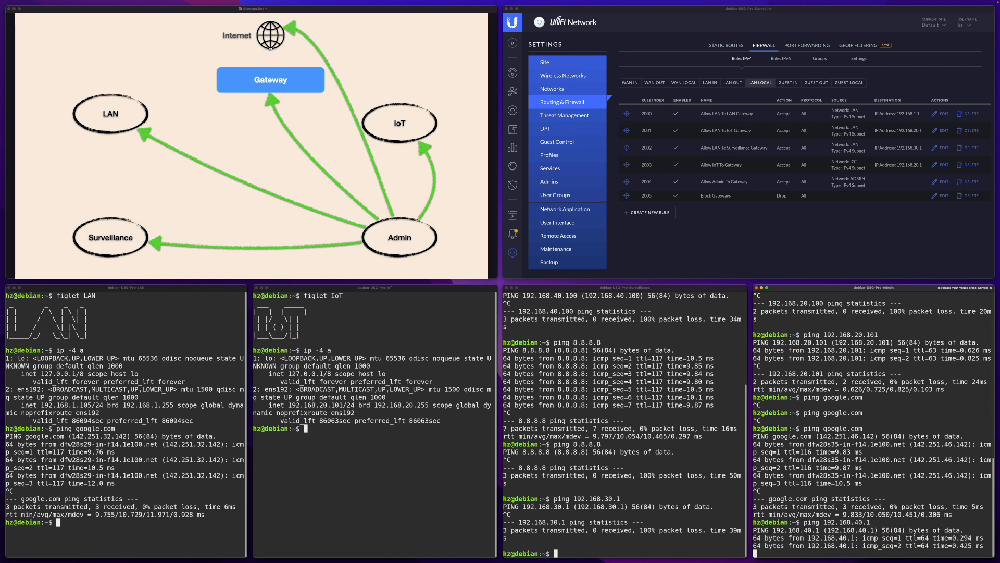
{"action": "key", "text": "ctrl+c"}
{"action": "key", "text": "ctrl+super"}
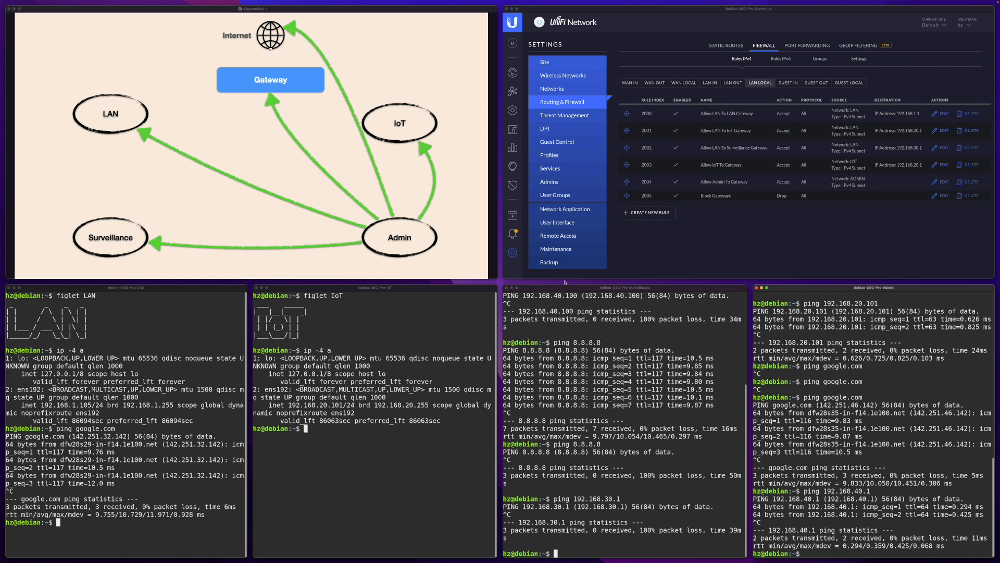